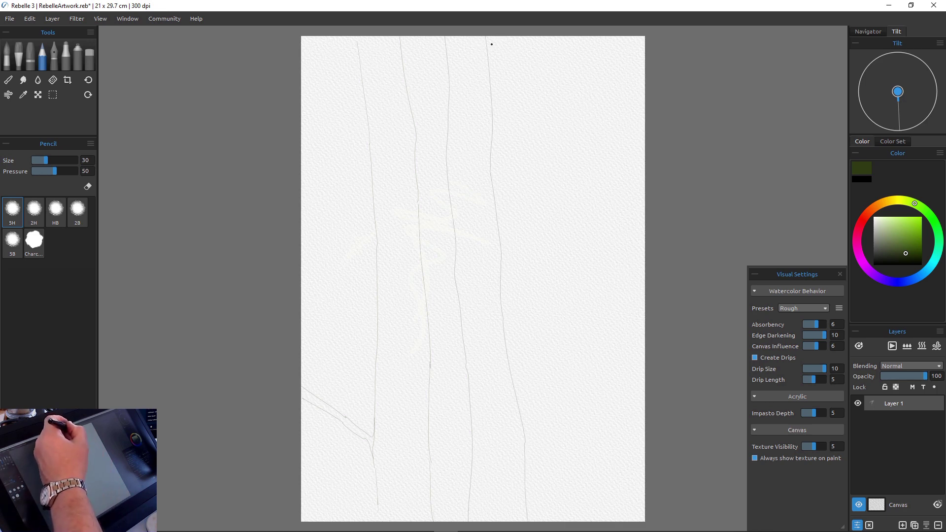
# Sketch the third tree trunk with two long pencil outlines, adding branches that fork off its right side near the top and bottom
pyautogui.moveTo(507, 39)
pyautogui.mouseDown()
pyautogui.moveTo(517, 149)
pyautogui.moveTo(511, 199)
pyautogui.mouseUp()
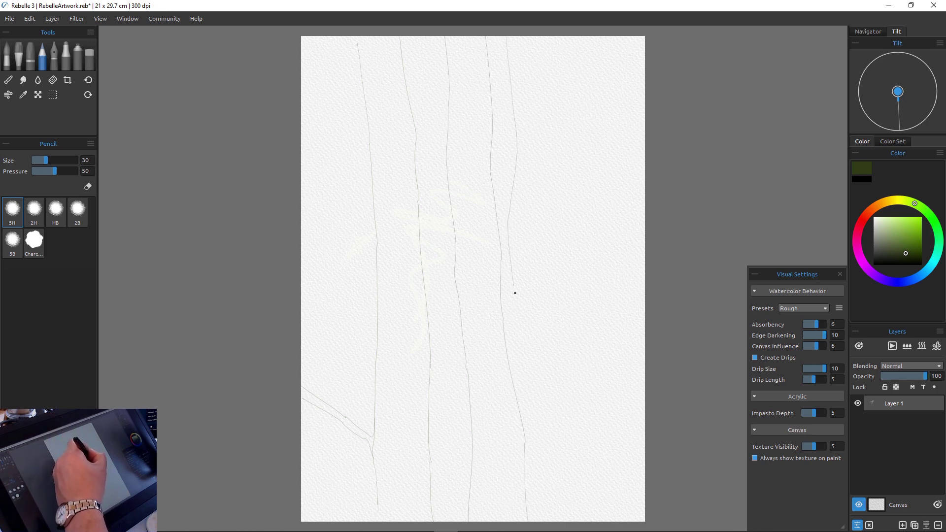
pyautogui.moveTo(533, 398); pyautogui.dragTo(543, 520)
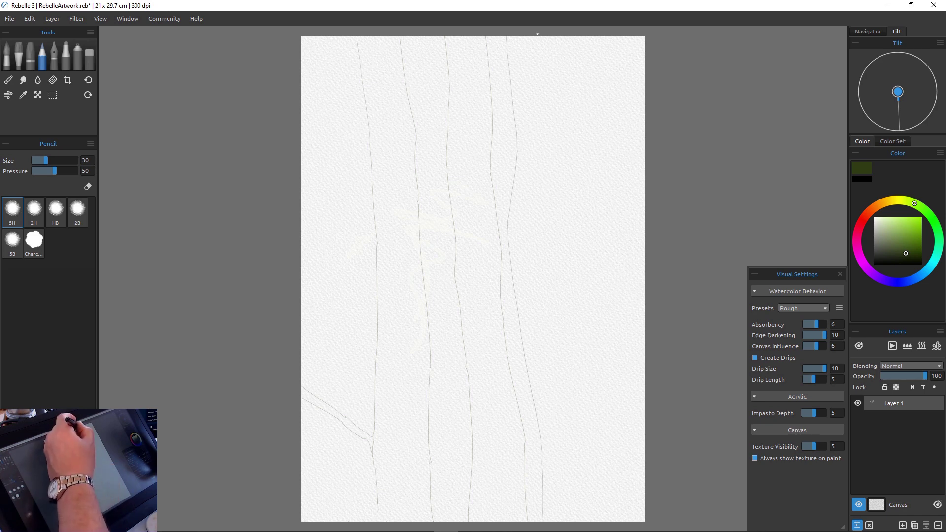
pyautogui.moveTo(536, 40)
pyautogui.mouseDown()
pyautogui.moveTo(547, 229)
pyautogui.moveTo(606, 145)
pyautogui.moveTo(641, 66)
pyautogui.mouseUp()
pyautogui.moveTo(614, 149); pyautogui.dragTo(575, 207)
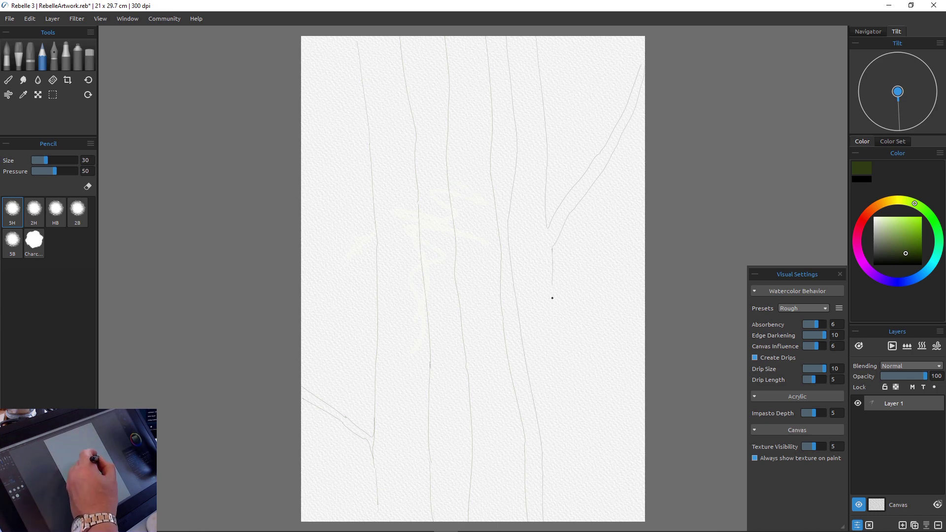
pyautogui.moveTo(552, 298); pyautogui.dragTo(575, 446)
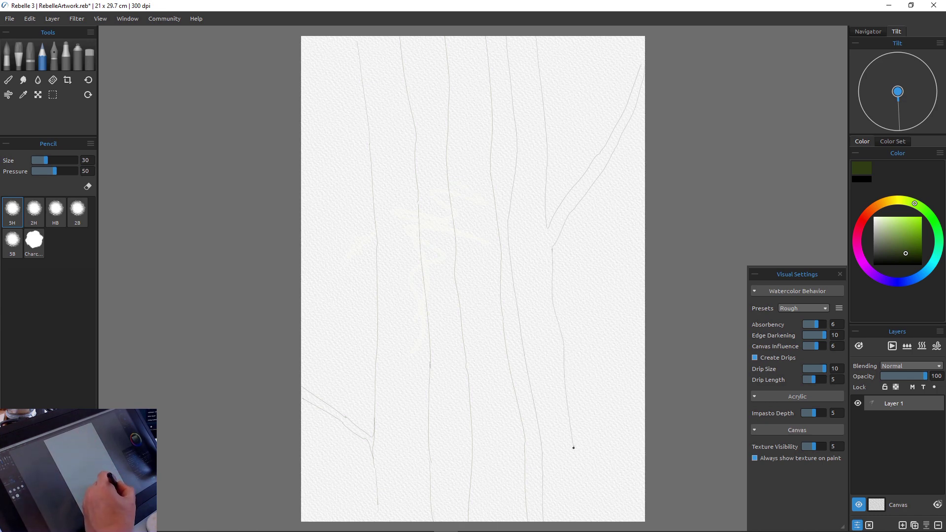
pyautogui.moveTo(645, 382); pyautogui.dragTo(610, 422)
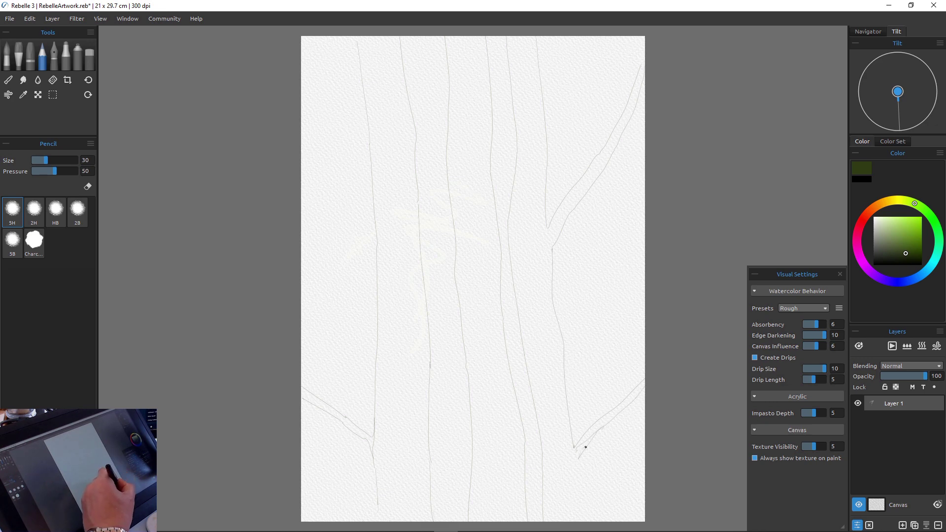
pyautogui.moveTo(573, 463); pyautogui.dragTo(575, 518)
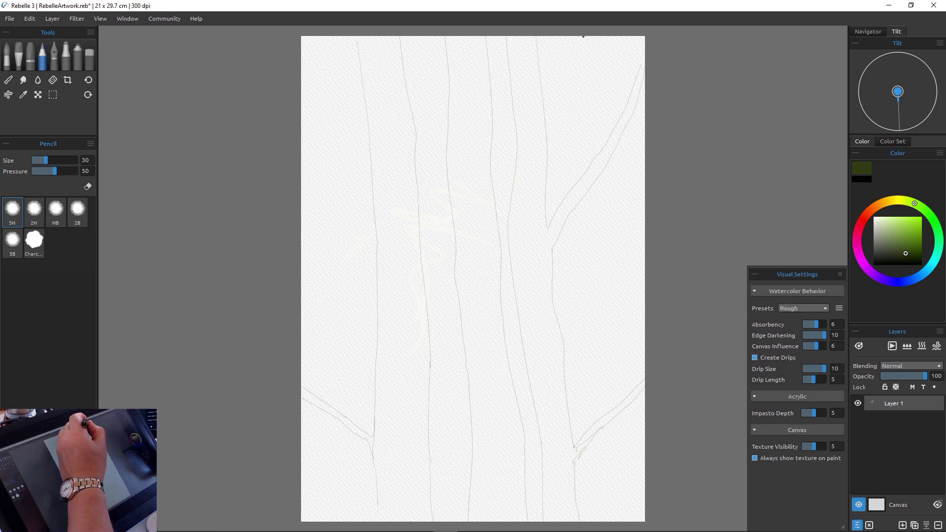
# Sketch the rightmost trunk's outlines behind the forked branches, plus the right edge of a trunk along the canvas's left side
pyautogui.moveTo(598, 36); pyautogui.dragTo(585, 170)
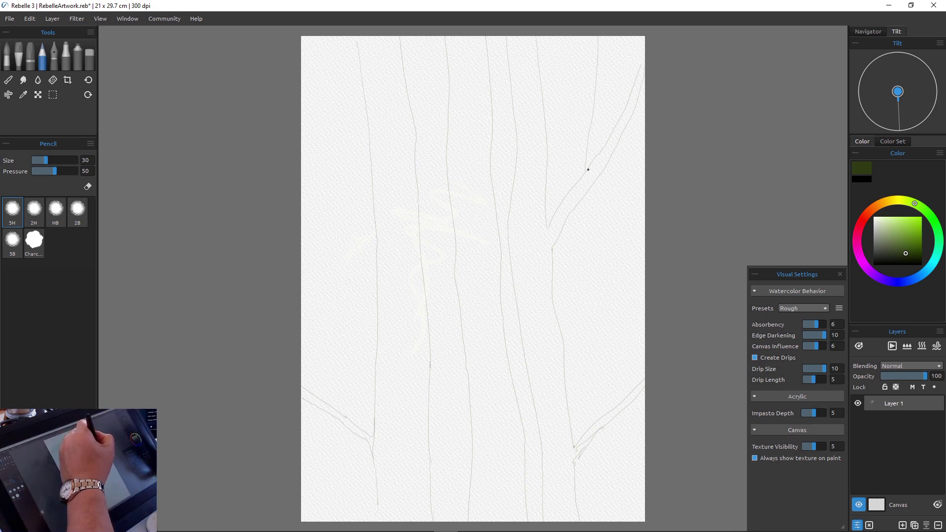
pyautogui.moveTo(585, 231); pyautogui.dragTo(571, 413)
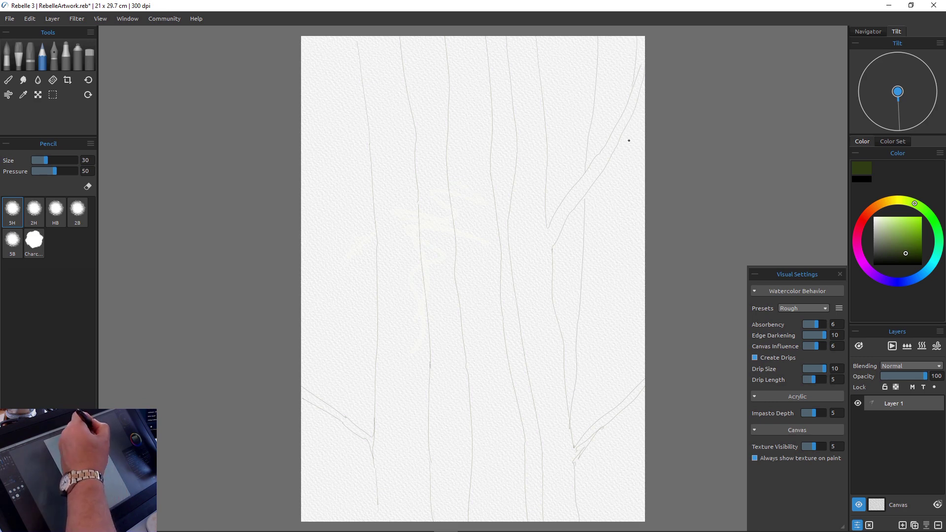
pyautogui.moveTo(629, 126); pyautogui.dragTo(615, 265)
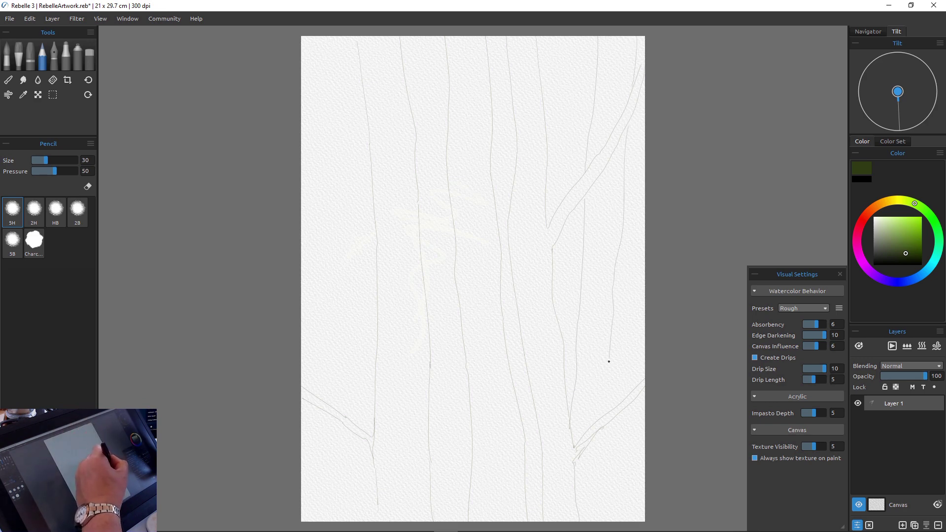
pyautogui.moveTo(605, 429); pyautogui.dragTo(598, 518)
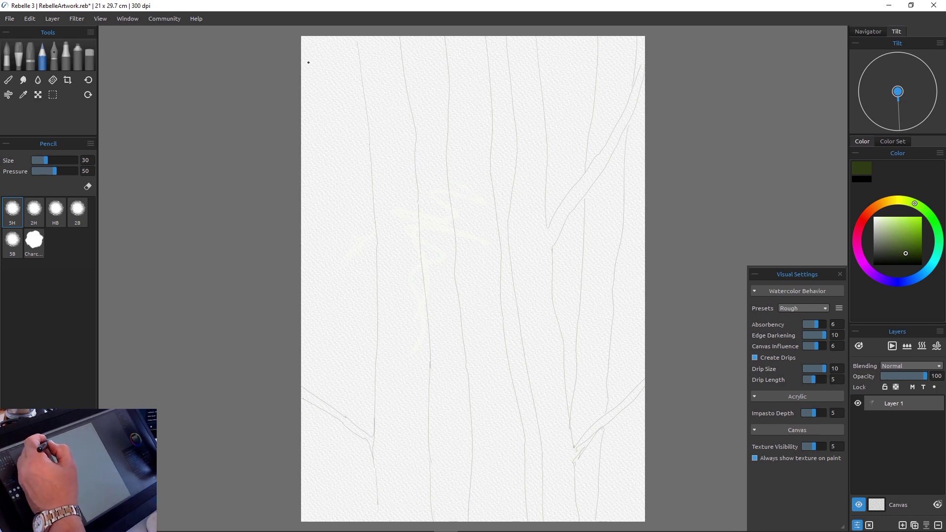
pyautogui.moveTo(331, 38); pyautogui.dragTo(357, 396)
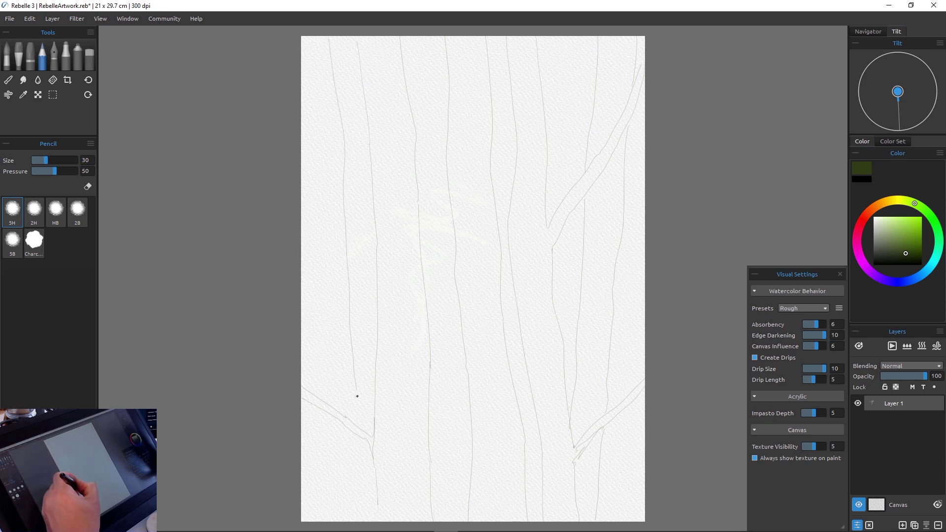
pyautogui.moveTo(357, 438); pyautogui.dragTo(361, 518)
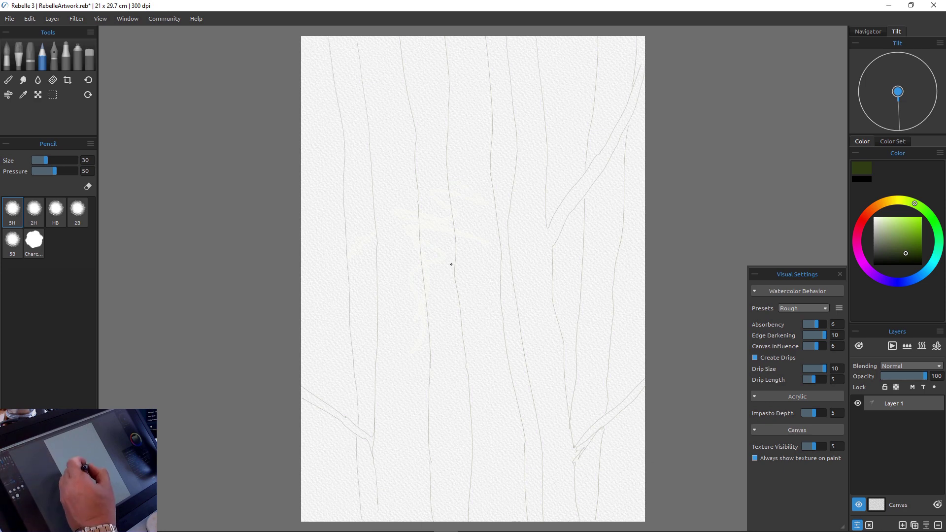
# Sketch a branch from the second trunk to the left canvas edge, erasing trunk lines that cross it and redrawing its broken outlines
pyautogui.moveTo(449, 266); pyautogui.dragTo(302, 183)
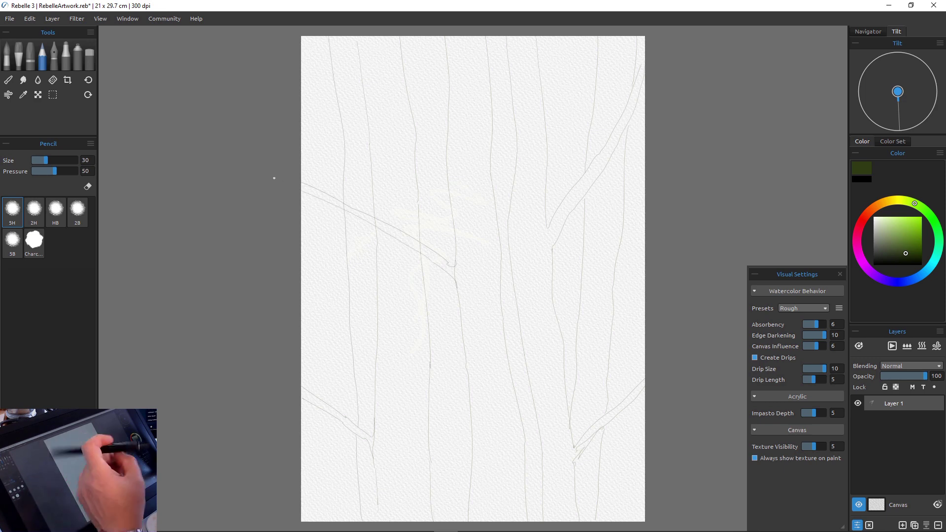
pyautogui.press('e')
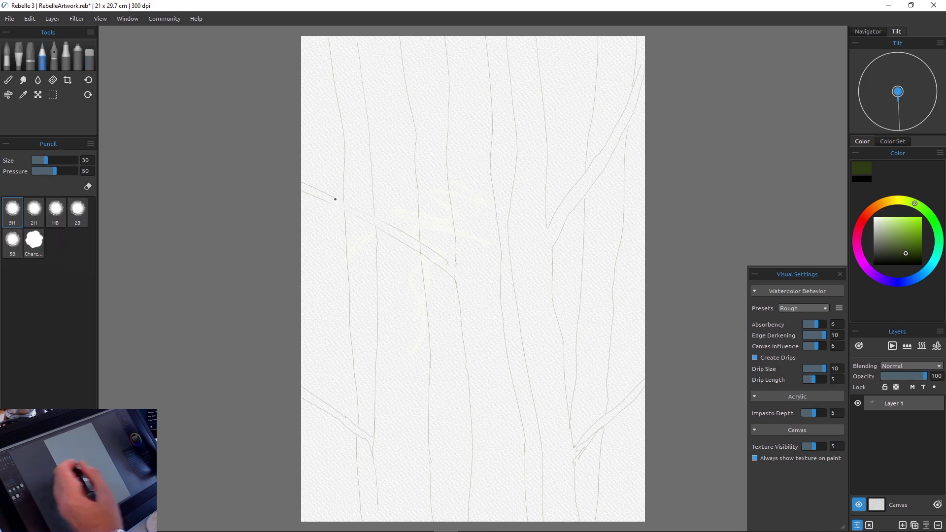
pyautogui.press('p')
pyautogui.moveTo(333, 197); pyautogui.dragTo(381, 220)
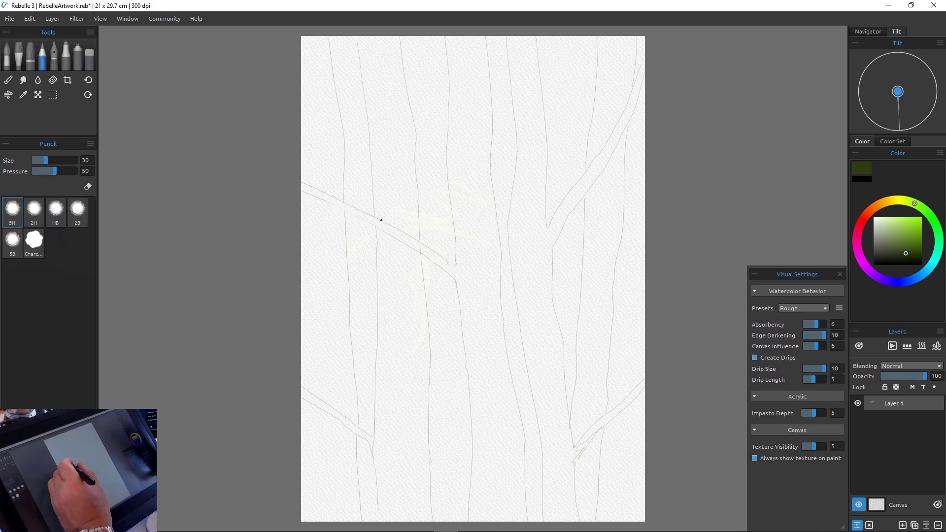
pyautogui.moveTo(328, 203); pyautogui.dragTo(385, 228)
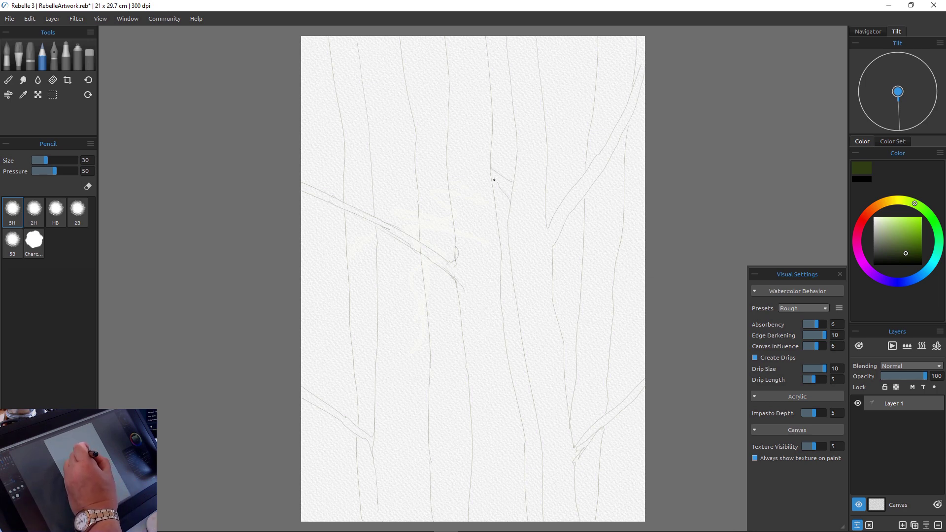
# Add short branches beside the trunks and erase overlapping and stray lines where the branches join
pyautogui.moveTo(446, 142); pyautogui.dragTo(418, 122)
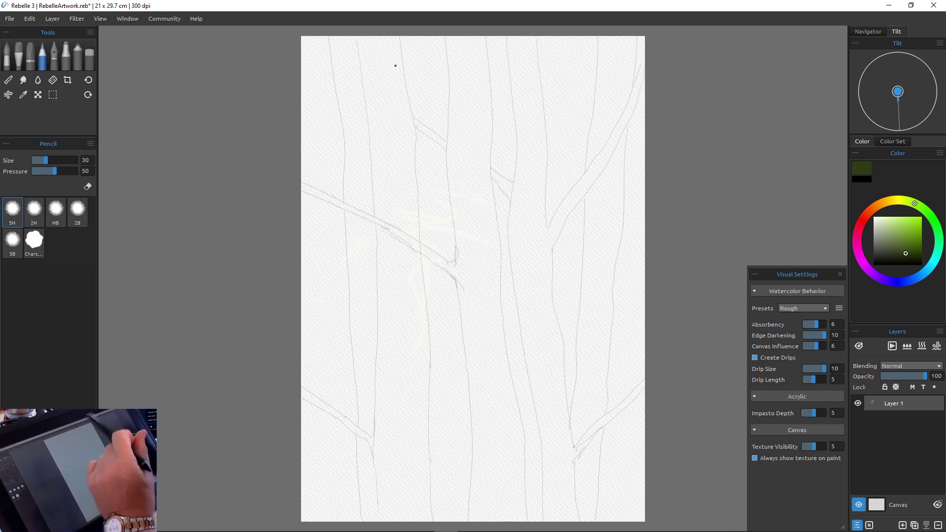
pyautogui.press('e')
pyautogui.press('b')
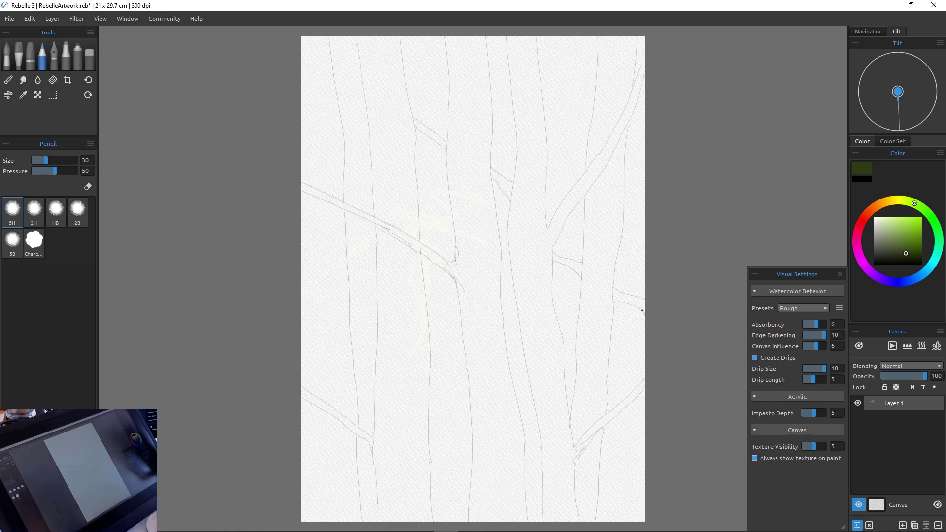
pyautogui.press('e')
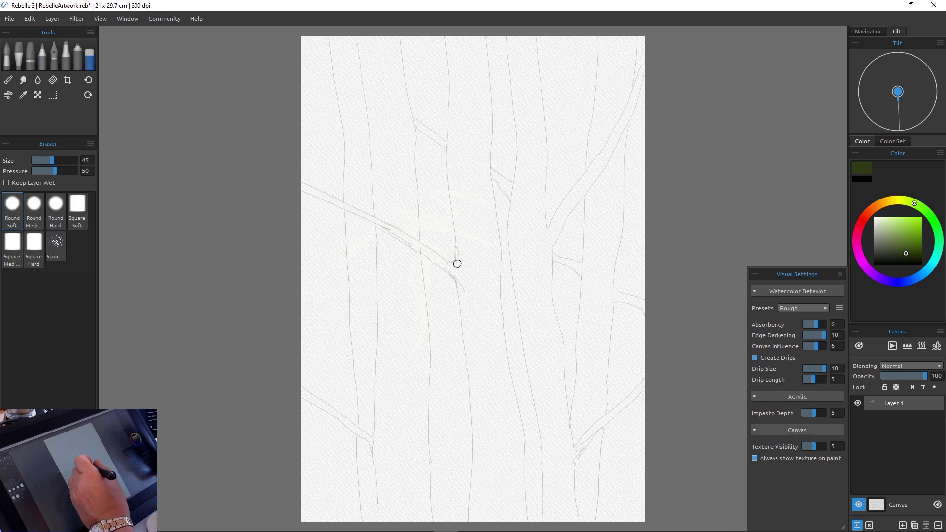
pyautogui.press('e')
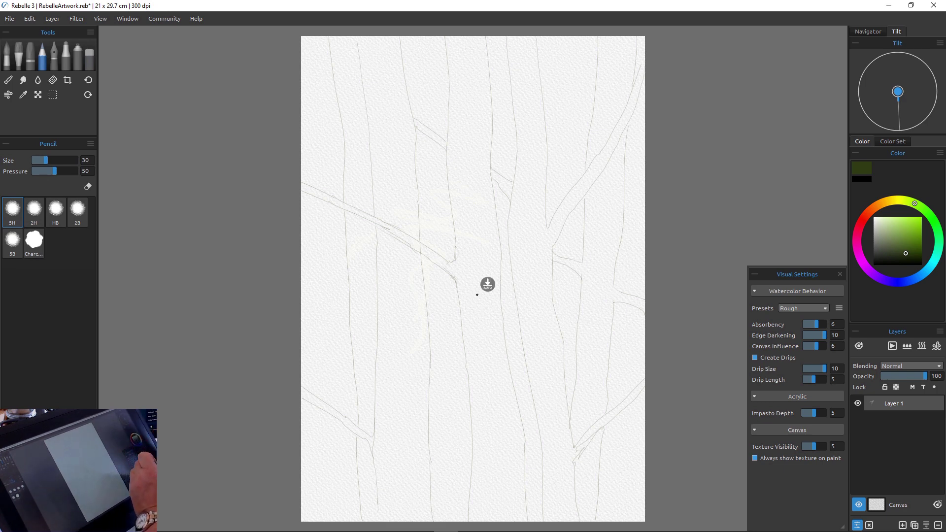
# Lock the sketch layer and rename it "pencil"
pyautogui.hotkey('ctrl', 'l')
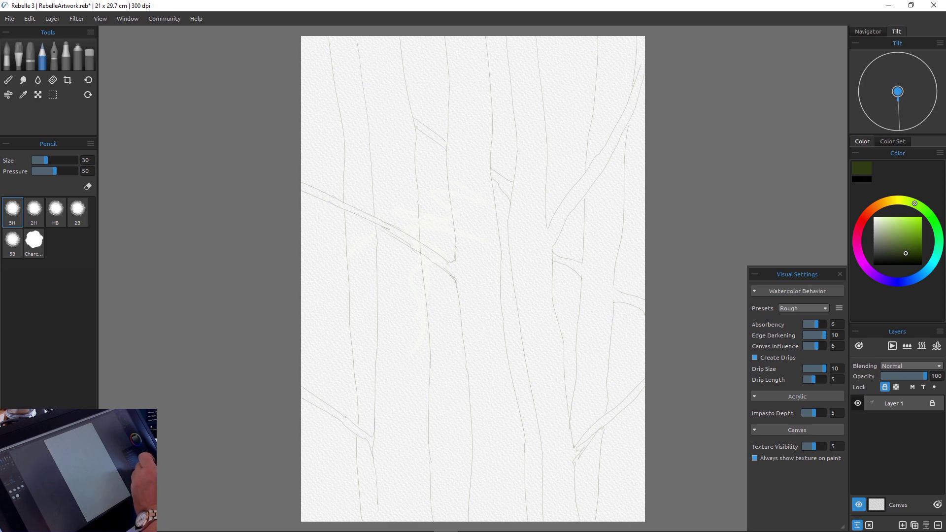
pyautogui.doubleClick(893, 403)
pyautogui.write('pencil')
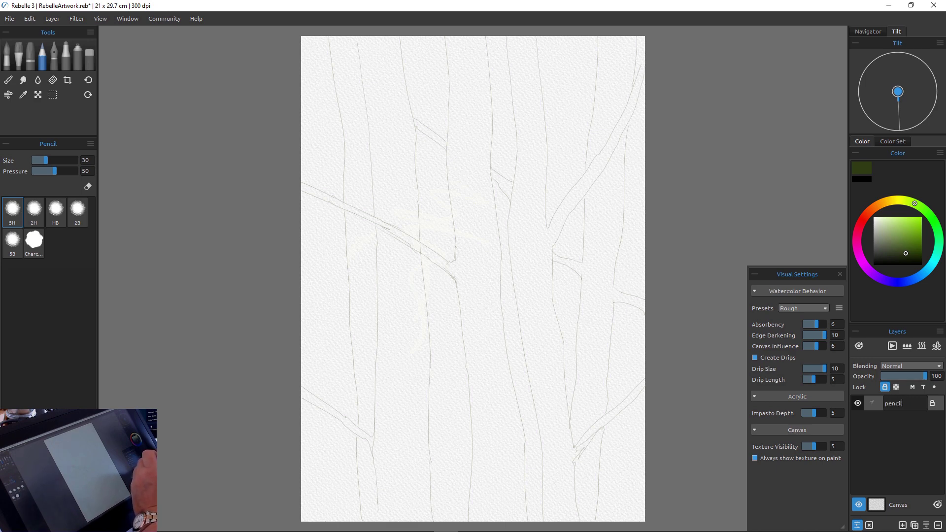
pyautogui.press('Return')
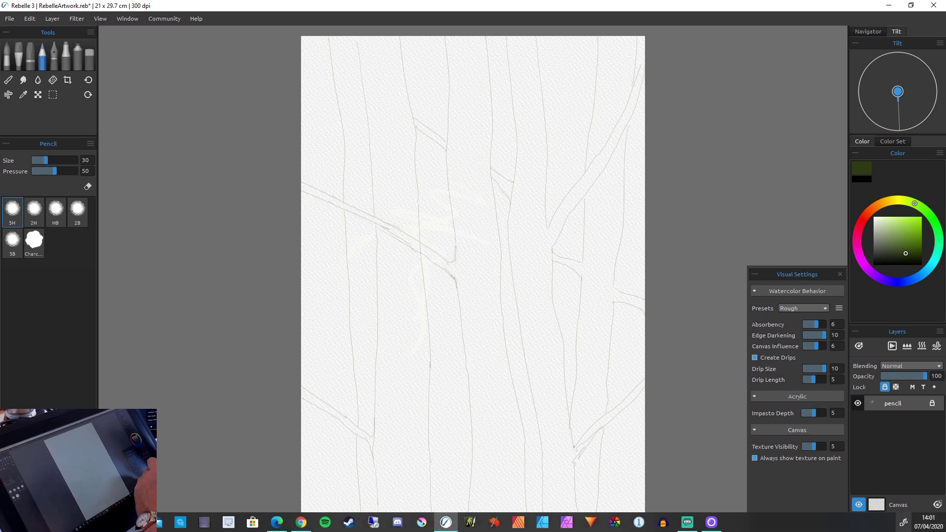
# Add a new layer above the pencil layer and switch to the Reed Pen ink brush at size 100
pyautogui.hotkey('ctrl', 'shift', 'n')
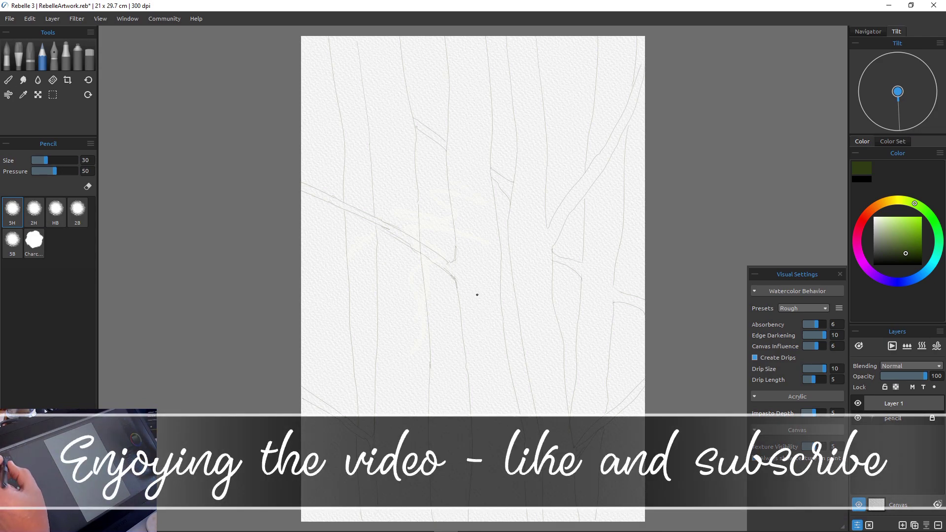
pyautogui.press('5')
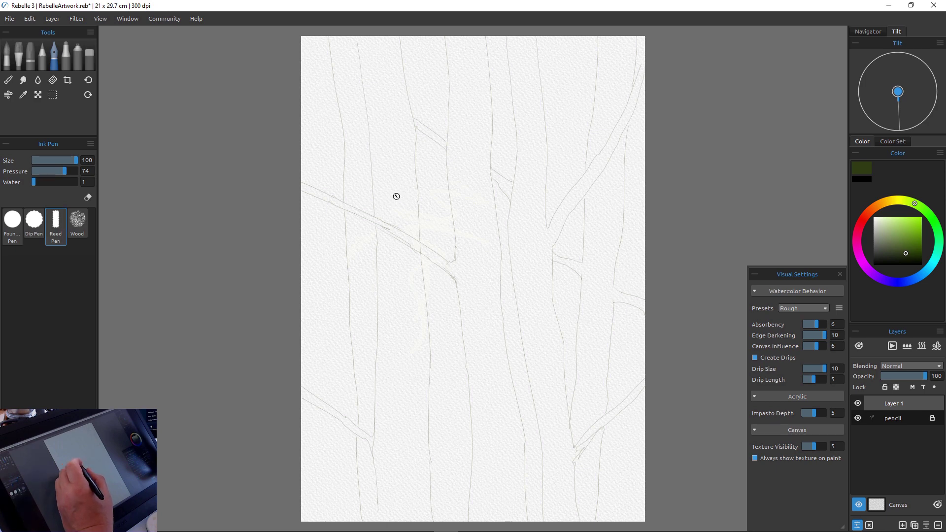
pyautogui.press('[')
pyautogui.press(']')
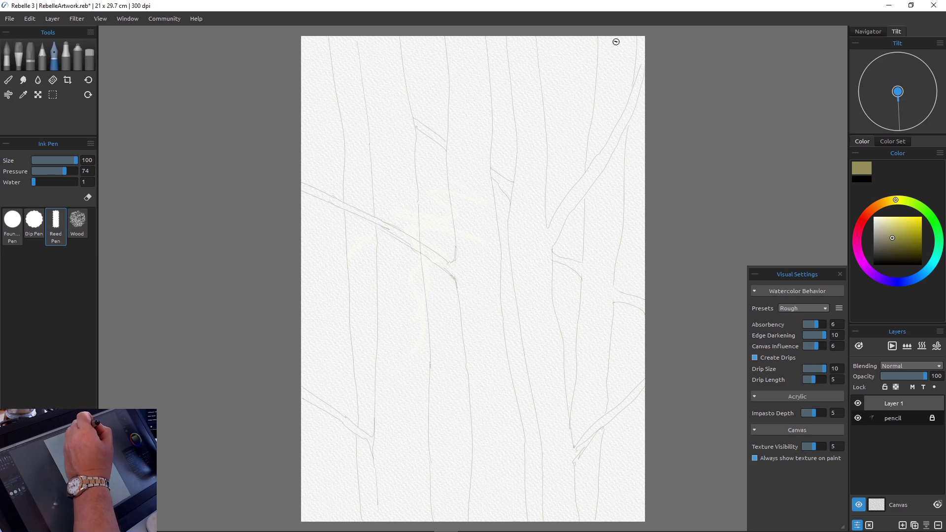
# Fill the trunks from the second one to the right canvas edge, and their branches, with pale beige Reed Pen strokes
pyautogui.moveTo(617, 38); pyautogui.dragTo(623, 91)
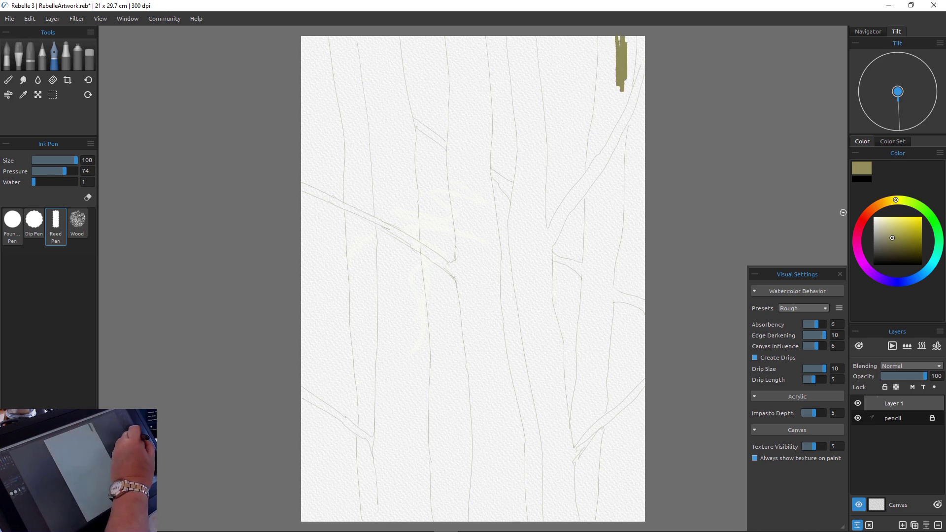
pyautogui.moveTo(621, 37)
pyautogui.mouseDown()
pyautogui.moveTo(626, 77)
pyautogui.moveTo(635, 34)
pyautogui.moveTo(628, 94)
pyautogui.moveTo(621, 50)
pyautogui.moveTo(618, 105)
pyautogui.moveTo(601, 32)
pyautogui.moveTo(602, 44)
pyautogui.moveTo(612, 34)
pyautogui.moveTo(622, 40)
pyautogui.moveTo(618, 54)
pyautogui.moveTo(606, 47)
pyautogui.moveTo(623, 123)
pyautogui.moveTo(603, 73)
pyautogui.moveTo(612, 185)
pyautogui.moveTo(590, 170)
pyautogui.moveTo(601, 164)
pyautogui.moveTo(612, 263)
pyautogui.moveTo(616, 247)
pyautogui.moveTo(650, 307)
pyautogui.moveTo(603, 233)
pyautogui.moveTo(561, 261)
pyautogui.moveTo(582, 283)
pyautogui.moveTo(599, 462)
pyautogui.moveTo(585, 384)
pyautogui.moveTo(596, 351)
pyautogui.moveTo(589, 525)
pyautogui.moveTo(564, 520)
pyautogui.moveTo(612, 416)
pyautogui.moveTo(604, 436)
pyautogui.moveTo(541, 278)
pyautogui.moveTo(558, 497)
pyautogui.moveTo(524, 236)
pyautogui.moveTo(542, 259)
pyautogui.moveTo(533, 209)
pyautogui.moveTo(549, 283)
pyautogui.moveTo(510, 234)
pyautogui.moveTo(544, 349)
pyautogui.moveTo(523, 169)
pyautogui.moveTo(532, 185)
pyautogui.moveTo(545, 152)
pyautogui.moveTo(526, 139)
pyautogui.moveTo(577, 187)
pyautogui.moveTo(549, 233)
pyautogui.moveTo(633, 88)
pyautogui.moveTo(629, 100)
pyautogui.moveTo(463, 141)
pyautogui.moveTo(477, 83)
pyautogui.moveTo(475, 193)
pyautogui.moveTo(455, 76)
pyautogui.moveTo(467, 203)
pyautogui.moveTo(495, 217)
pyautogui.moveTo(488, 314)
pyautogui.moveTo(512, 397)
pyautogui.moveTo(482, 365)
pyautogui.moveTo(494, 526)
pyautogui.mouseUp()
pyautogui.moveTo(461, 287)
pyautogui.mouseDown()
pyautogui.moveTo(442, 258)
pyautogui.moveTo(334, 200)
pyautogui.moveTo(453, 258)
pyautogui.mouseUp()
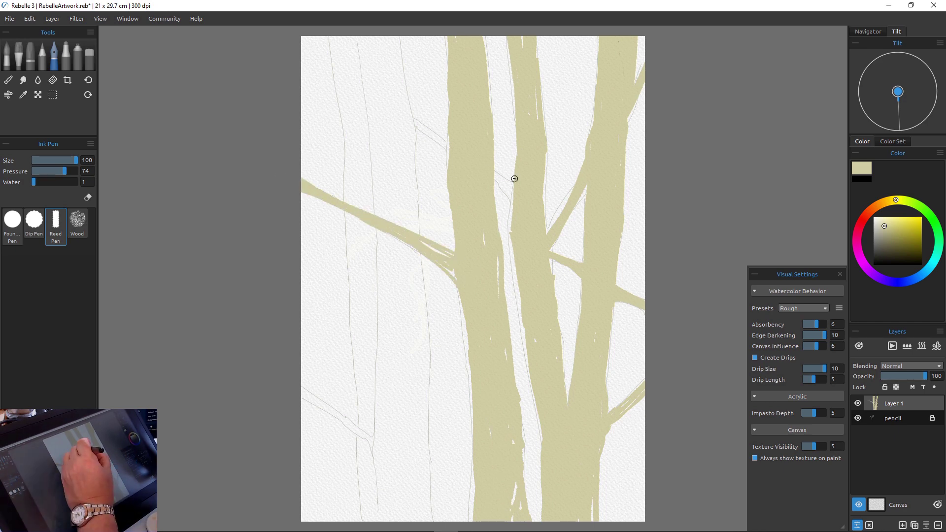
# Fill the remaining left trunks and the short connecting branches with the same pale beige
pyautogui.moveTo(513, 180); pyautogui.dragTo(495, 169)
pyautogui.moveTo(449, 147); pyautogui.dragTo(422, 132)
pyautogui.moveTo(390, 37)
pyautogui.mouseDown()
pyautogui.moveTo(374, 99)
pyautogui.moveTo(418, 353)
pyautogui.moveTo(420, 321)
pyautogui.moveTo(430, 431)
pyautogui.moveTo(392, 440)
pyautogui.moveTo(393, 414)
pyautogui.moveTo(282, 378)
pyautogui.moveTo(375, 434)
pyautogui.mouseUp()
pyautogui.moveTo(320, 37)
pyautogui.mouseDown()
pyautogui.moveTo(296, 131)
pyautogui.moveTo(330, 393)
pyautogui.moveTo(291, 450)
pyautogui.mouseUp()
pyautogui.moveTo(353, 444); pyautogui.dragTo(351, 521)
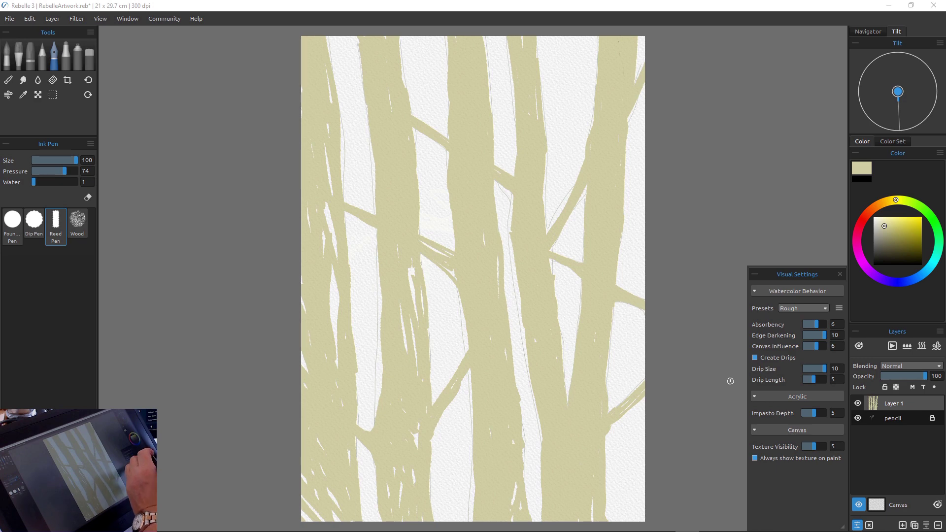
# Add a new layer above Layer 1, lock it and set it as a masking layer
pyautogui.click(903, 526)
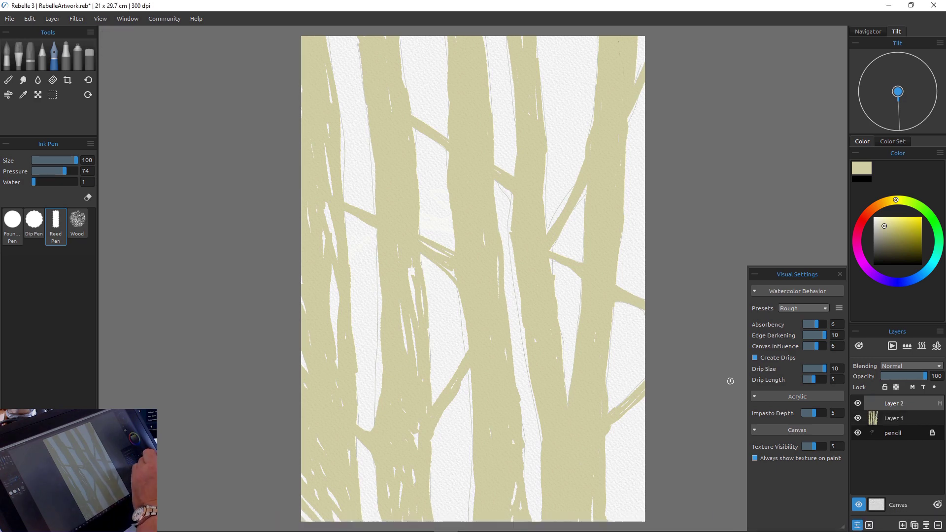
pyautogui.click(885, 386)
pyautogui.click(912, 386)
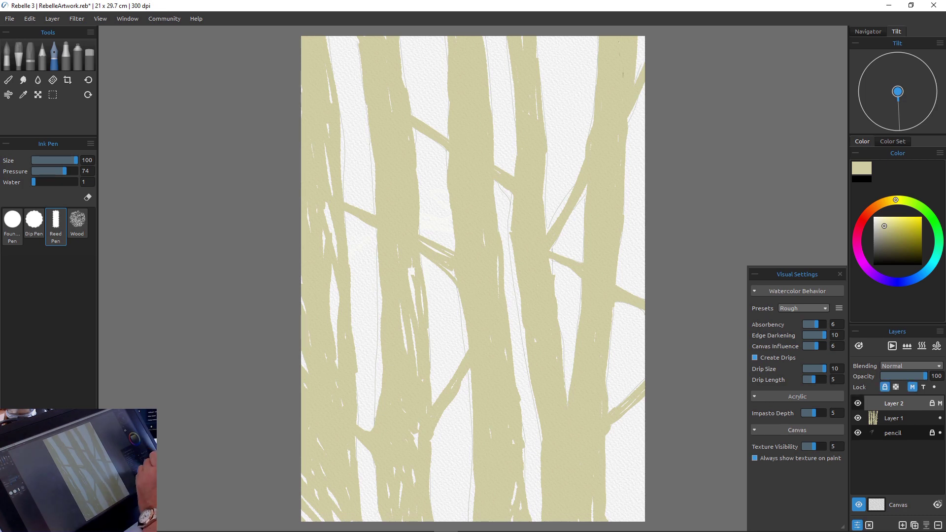
# Lock Layer 1 and set it as the masking layer, and apply the mask to Layer 2
pyautogui.click(892, 418)
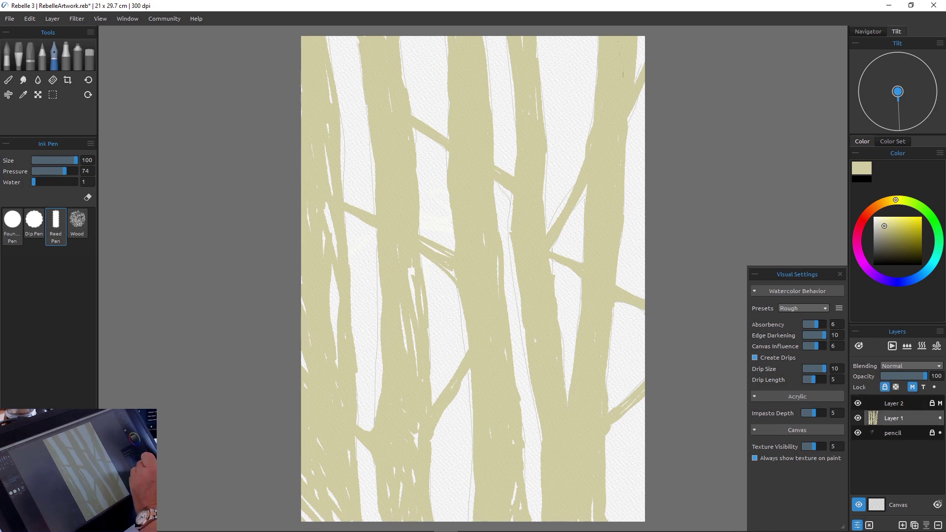
pyautogui.click(885, 387)
pyautogui.click(913, 387)
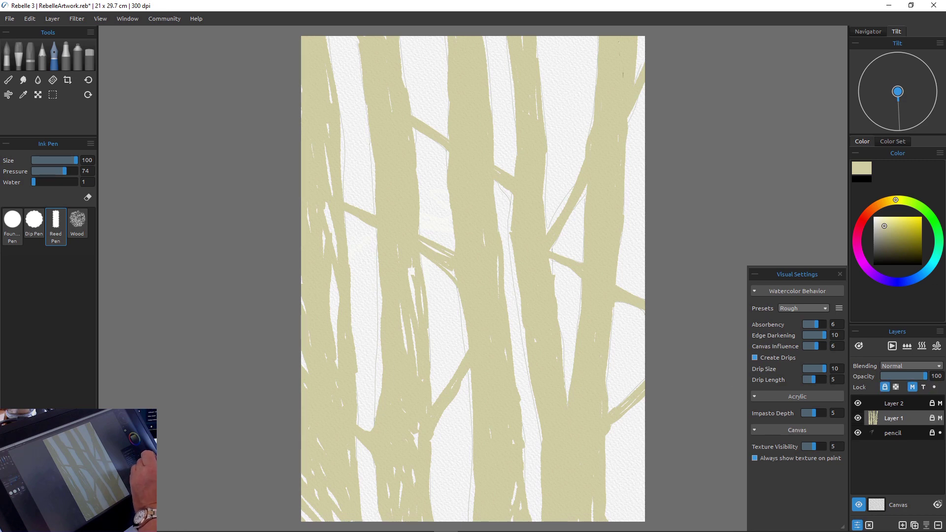
pyautogui.click(894, 404)
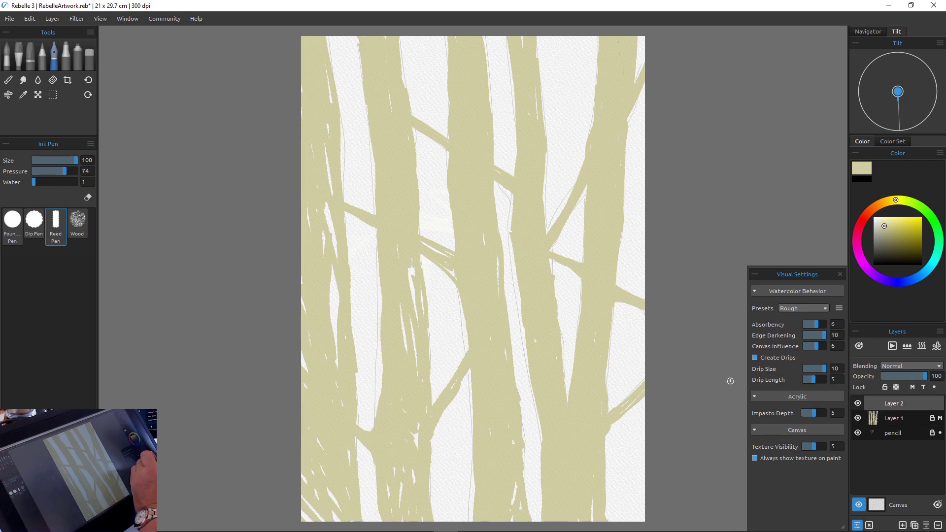
pyautogui.click(934, 387)
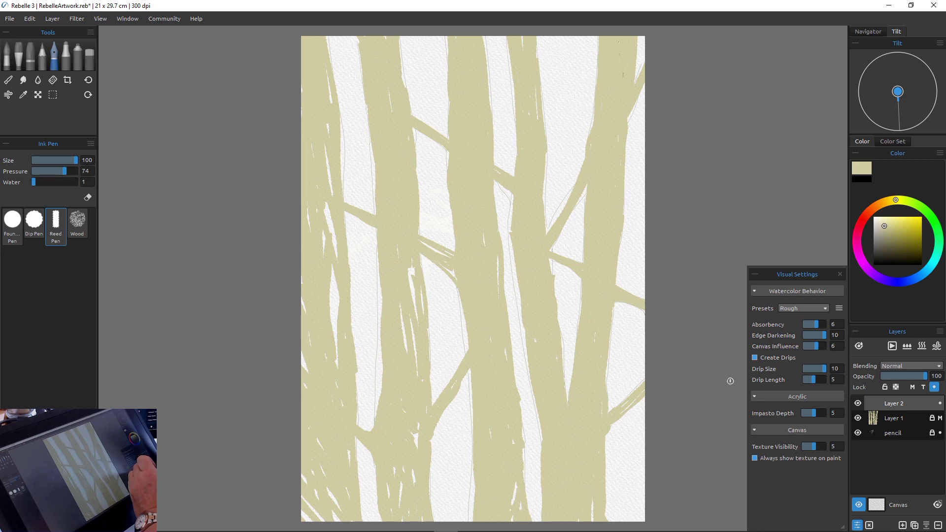
# Rename Layer 1, which holds the beige trunks, as "masking fluid"
pyautogui.click(894, 418)
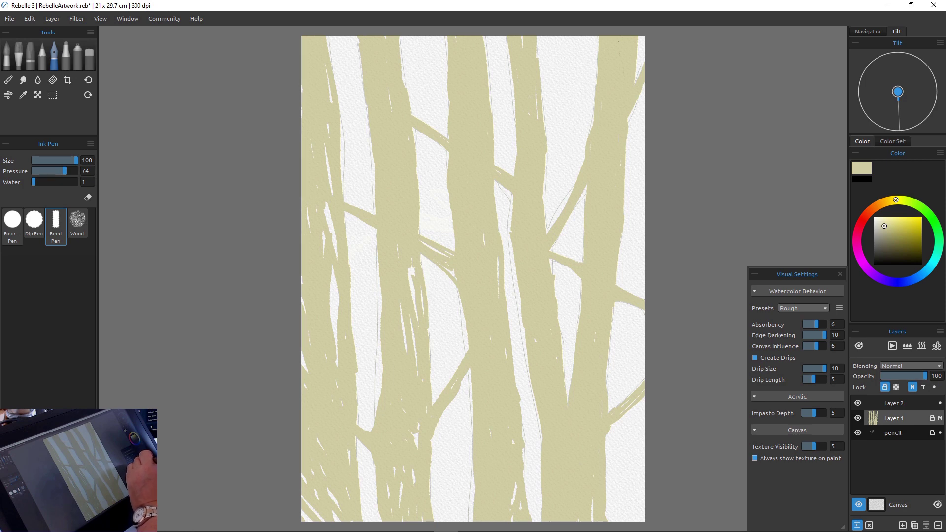
pyautogui.doubleClick(895, 418)
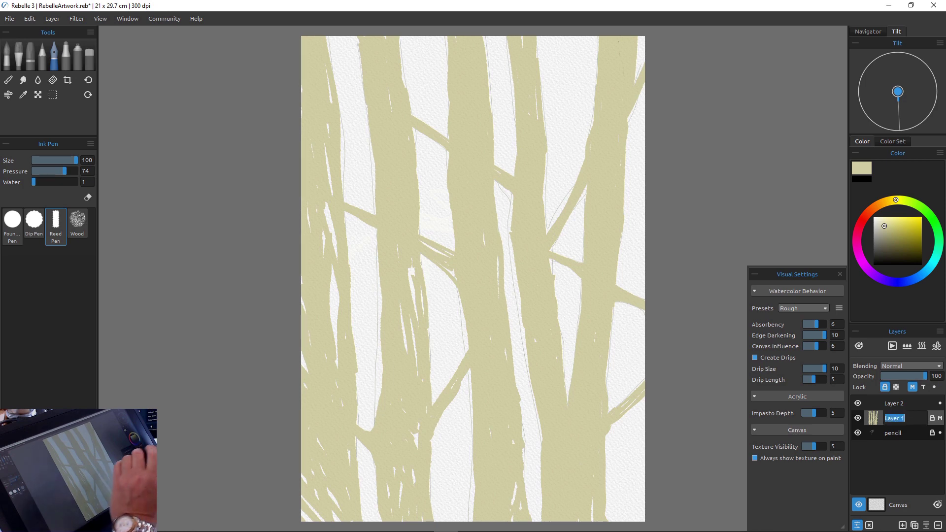
pyautogui.write('maskjing fluid')
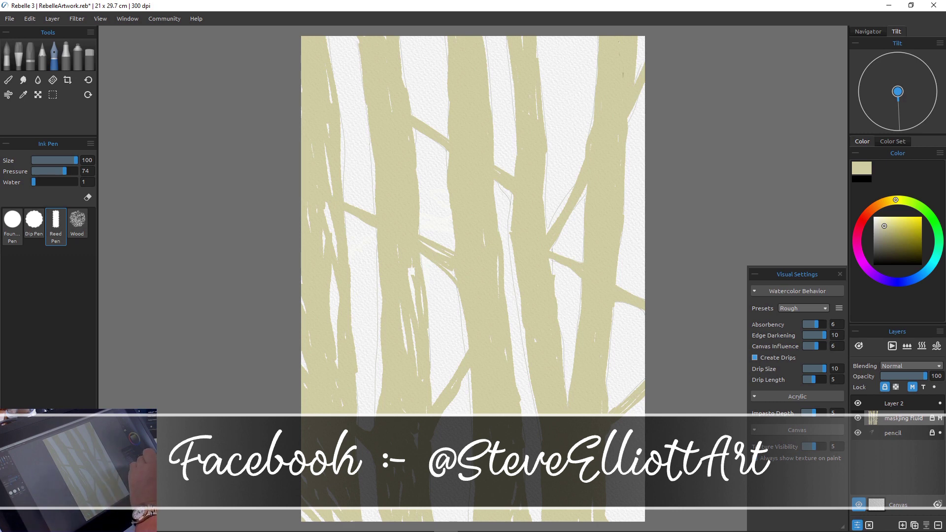
pyautogui.doubleClick(904, 418)
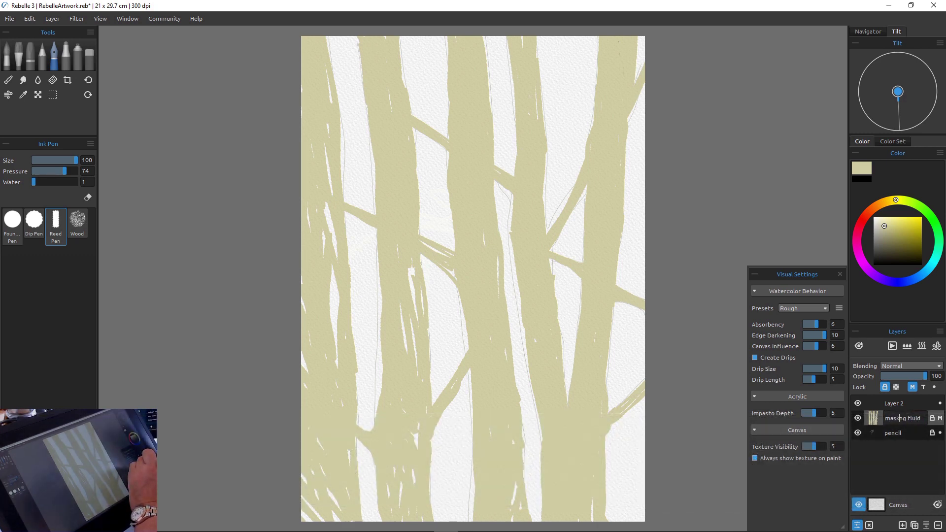
# Rename Layer 2 as "background"
pyautogui.click(894, 403)
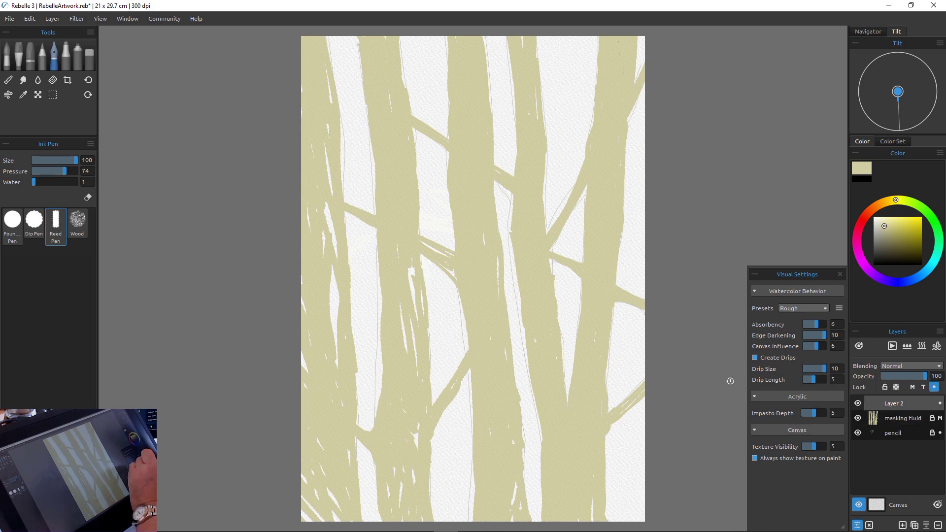
pyautogui.doubleClick(894, 403)
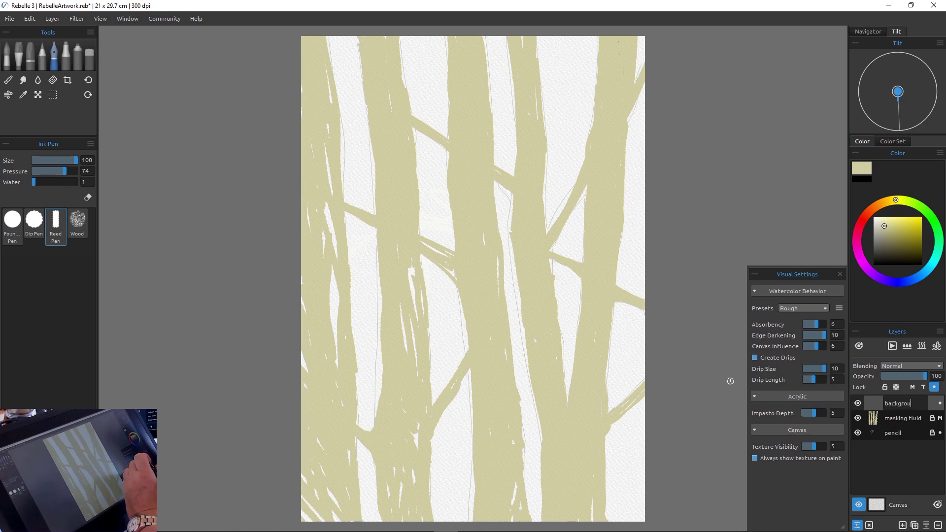
pyautogui.write('background')
pyautogui.press('Return')
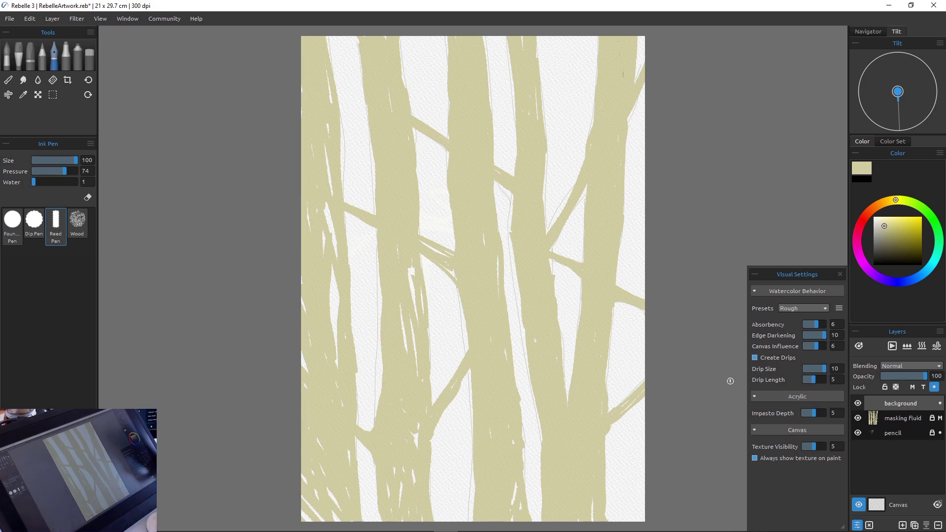
# Paint muted blue between the upper right trunks with the Watercolor mop brush at size 100, raising the water to 78
pyautogui.click(7, 53)
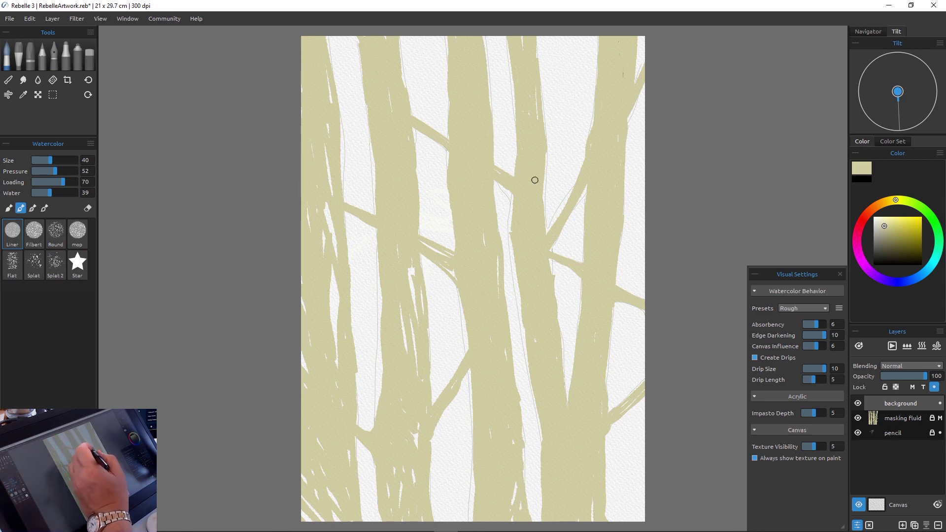
pyautogui.click(77, 231)
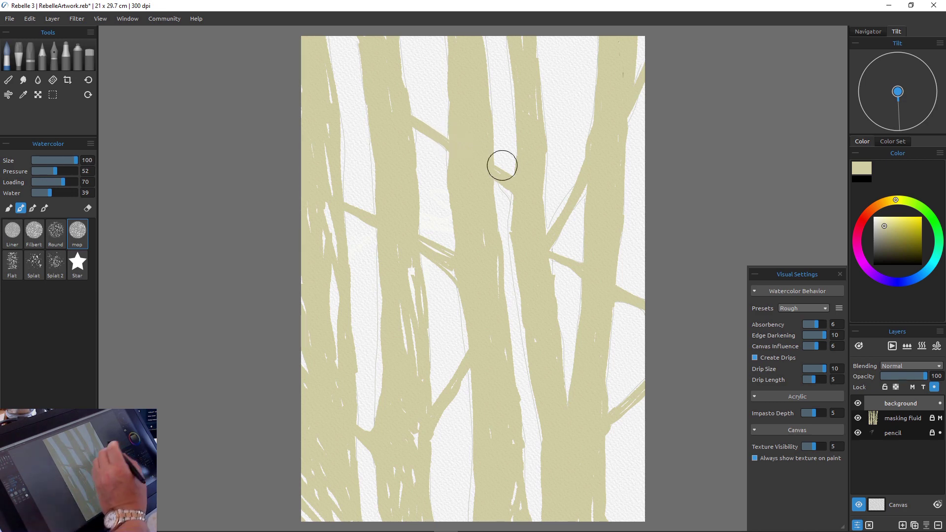
pyautogui.click(891, 281)
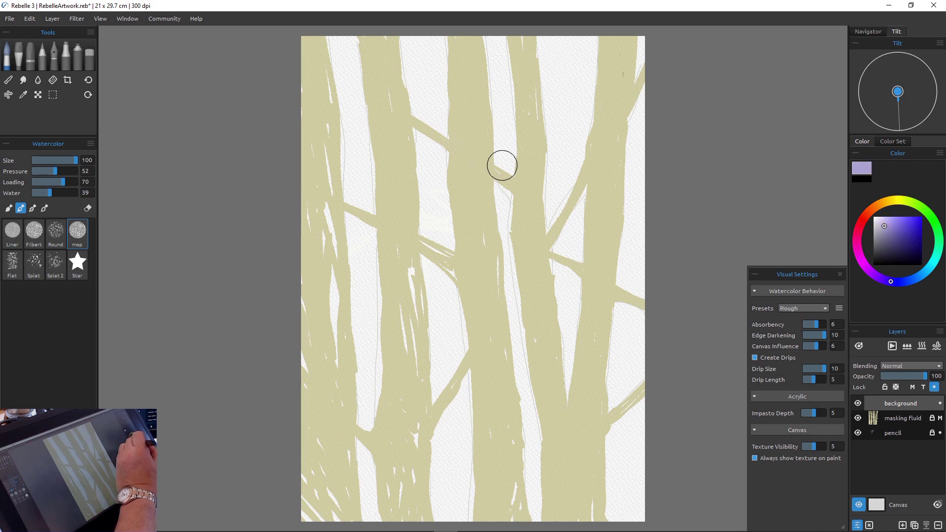
pyautogui.click(911, 280)
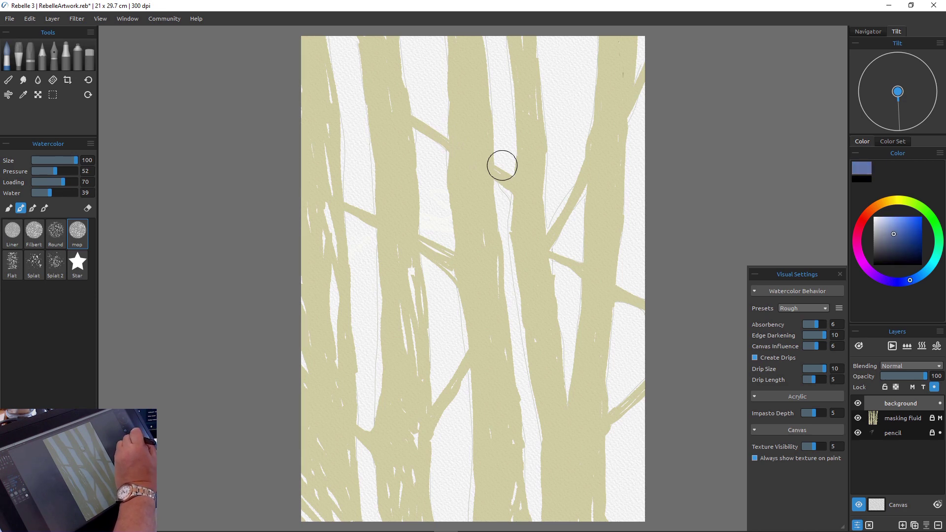
pyautogui.moveTo(626, 51)
pyautogui.mouseDown()
pyautogui.moveTo(639, 74)
pyautogui.moveTo(642, 41)
pyautogui.moveTo(592, 79)
pyautogui.moveTo(579, 62)
pyautogui.moveTo(603, 65)
pyautogui.moveTo(593, 43)
pyautogui.moveTo(560, 100)
pyautogui.moveTo(558, 64)
pyautogui.moveTo(593, 82)
pyautogui.moveTo(581, 84)
pyautogui.moveTo(578, 112)
pyautogui.moveTo(588, 127)
pyautogui.moveTo(554, 75)
pyautogui.moveTo(553, 43)
pyautogui.moveTo(556, 110)
pyautogui.mouseUp()
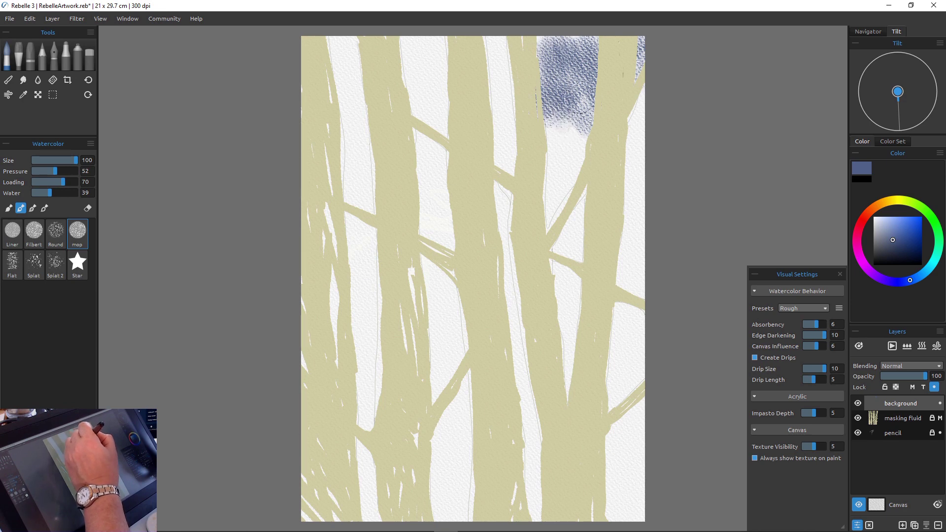
pyautogui.moveTo(572, 49)
pyautogui.mouseDown()
pyautogui.moveTo(540, 45)
pyautogui.moveTo(557, 105)
pyautogui.moveTo(591, 156)
pyautogui.moveTo(569, 145)
pyautogui.moveTo(555, 161)
pyautogui.mouseUp()
pyautogui.moveTo(499, 103)
pyautogui.mouseDown()
pyautogui.moveTo(509, 85)
pyautogui.moveTo(497, 62)
pyautogui.moveTo(498, 87)
pyautogui.moveTo(500, 59)
pyautogui.moveTo(528, 81)
pyautogui.mouseUp()
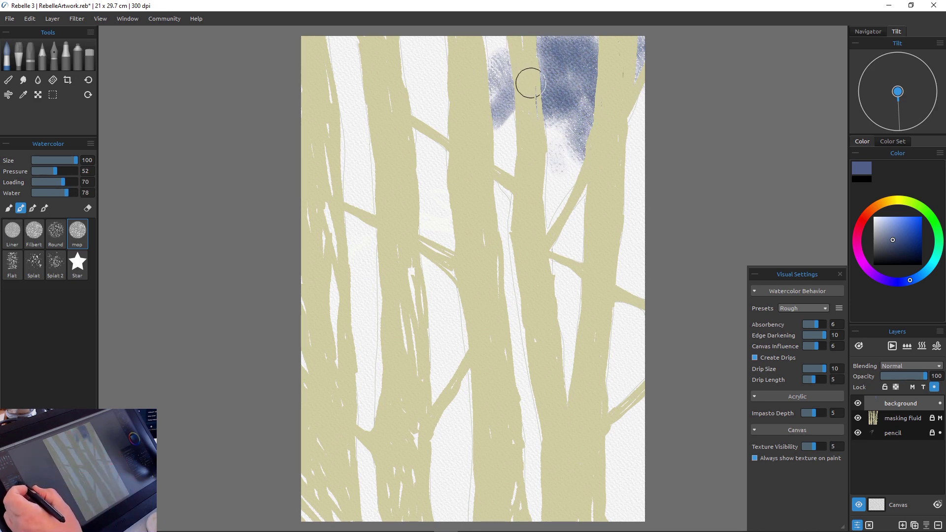
pyautogui.moveTo(567, 79)
pyautogui.mouseDown()
pyautogui.moveTo(573, 54)
pyautogui.moveTo(585, 61)
pyautogui.moveTo(591, 36)
pyautogui.moveTo(570, 44)
pyautogui.moveTo(560, 85)
pyautogui.mouseUp()
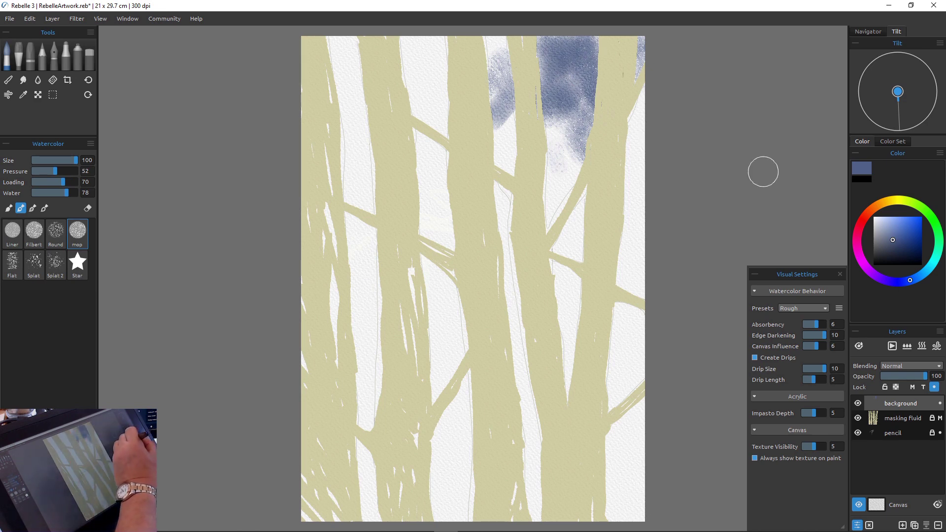
# Add muted green patches between the upper right trunks and extend pale grey-blue into the gaps below and to their left
pyautogui.click(924, 209)
pyautogui.moveTo(636, 143)
pyautogui.mouseDown()
pyautogui.moveTo(629, 135)
pyautogui.moveTo(646, 139)
pyautogui.moveTo(639, 92)
pyautogui.moveTo(554, 110)
pyautogui.moveTo(589, 133)
pyautogui.moveTo(564, 156)
pyautogui.moveTo(534, 122)
pyautogui.moveTo(498, 122)
pyautogui.moveTo(488, 31)
pyautogui.moveTo(538, 85)
pyautogui.moveTo(591, 93)
pyautogui.moveTo(645, 38)
pyautogui.moveTo(644, 143)
pyautogui.moveTo(637, 136)
pyautogui.moveTo(604, 173)
pyautogui.moveTo(638, 205)
pyautogui.mouseUp()
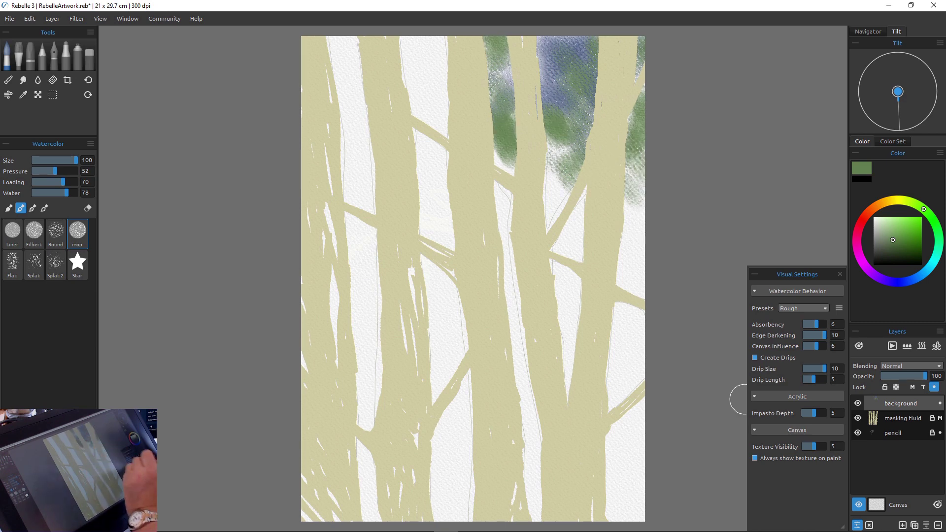
pyautogui.keyDown('alt'); pyautogui.click(545, 70); pyautogui.keyUp('alt')
pyautogui.moveTo(557, 157)
pyautogui.mouseDown()
pyautogui.moveTo(553, 169)
pyautogui.moveTo(560, 143)
pyautogui.moveTo(545, 176)
pyautogui.moveTo(575, 205)
pyautogui.moveTo(644, 210)
pyautogui.moveTo(644, 142)
pyautogui.moveTo(633, 264)
pyautogui.mouseUp()
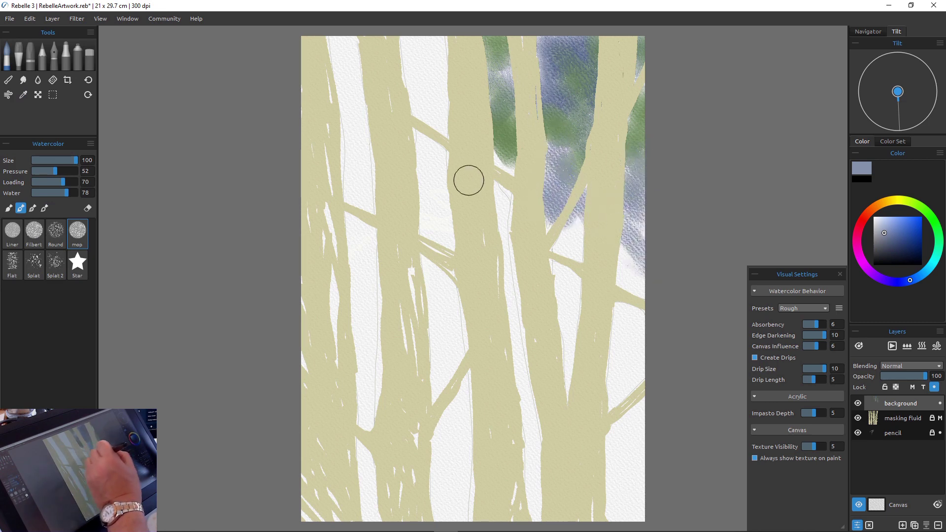
pyautogui.moveTo(477, 167)
pyautogui.mouseDown()
pyautogui.moveTo(443, 46)
pyautogui.moveTo(430, 69)
pyautogui.moveTo(429, 40)
pyautogui.moveTo(420, 38)
pyautogui.moveTo(449, 96)
pyautogui.moveTo(396, 62)
pyautogui.moveTo(394, 81)
pyautogui.moveTo(433, 107)
pyautogui.moveTo(452, 145)
pyautogui.moveTo(413, 186)
pyautogui.moveTo(467, 229)
pyautogui.moveTo(525, 201)
pyautogui.moveTo(498, 238)
pyautogui.moveTo(498, 201)
pyautogui.moveTo(491, 215)
pyautogui.moveTo(554, 220)
pyautogui.moveTo(575, 245)
pyautogui.moveTo(534, 242)
pyautogui.mouseUp()
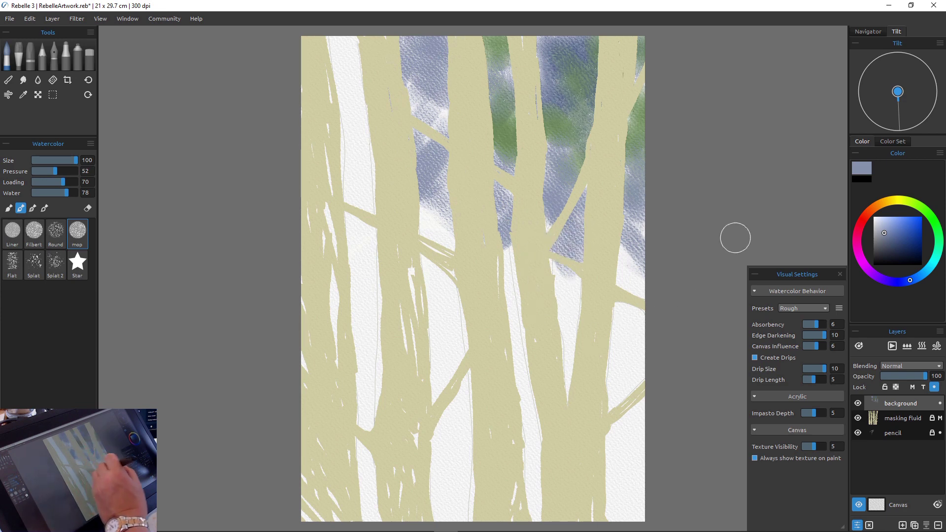
# Dab muted green and bright yellow-green foliage patches across the upper gaps, from the right canvas edge to the left trunks
pyautogui.click(925, 210)
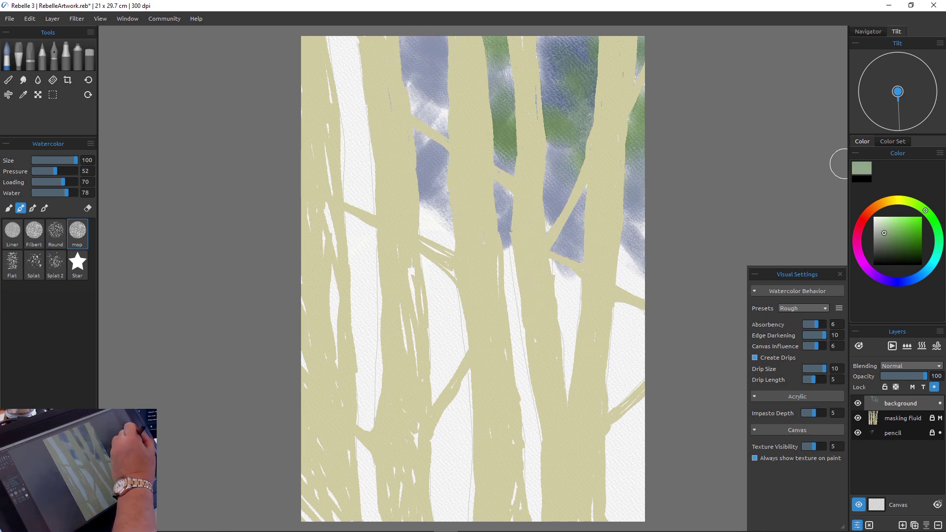
pyautogui.click(912, 203)
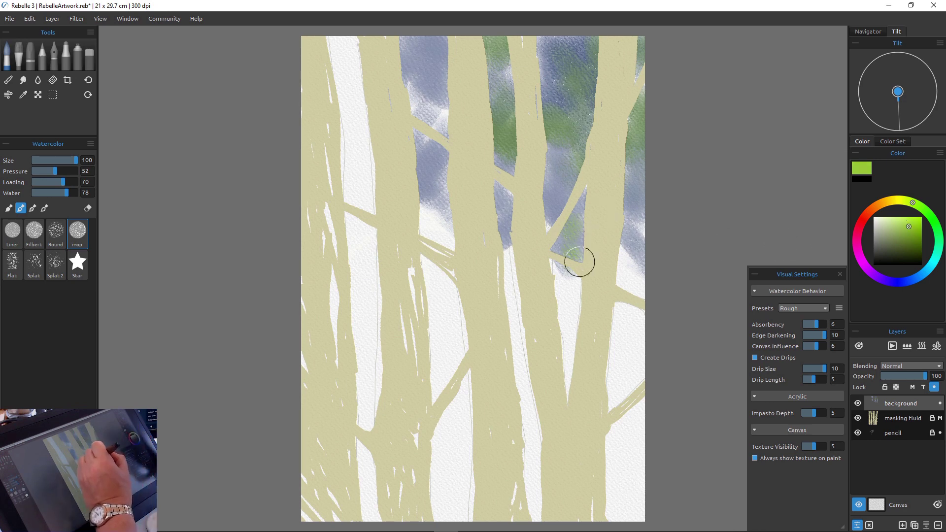
pyautogui.moveTo(622, 231)
pyautogui.mouseDown()
pyautogui.moveTo(634, 223)
pyautogui.moveTo(634, 293)
pyautogui.mouseUp()
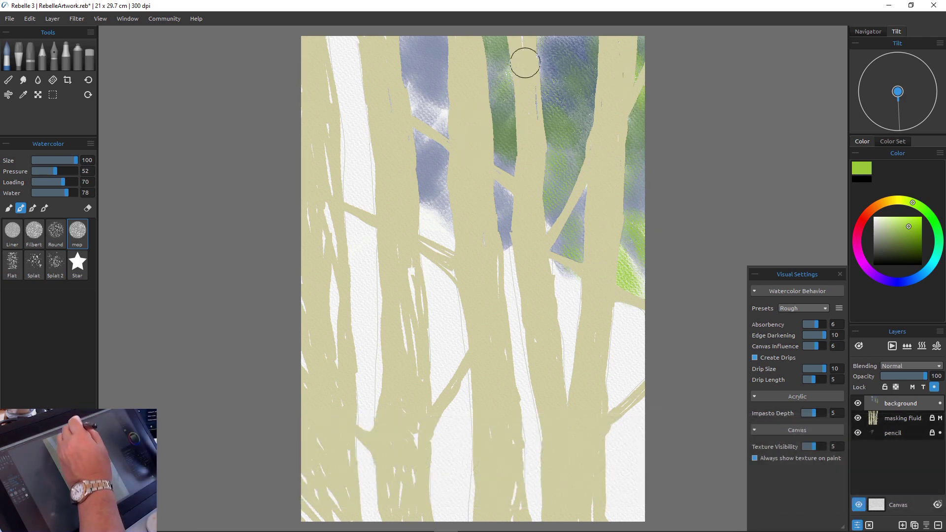
pyautogui.moveTo(524, 59); pyautogui.dragTo(552, 87)
pyautogui.moveTo(444, 175)
pyautogui.mouseDown()
pyautogui.moveTo(440, 110)
pyautogui.moveTo(453, 72)
pyautogui.moveTo(422, 78)
pyautogui.moveTo(437, 44)
pyautogui.moveTo(419, 98)
pyautogui.moveTo(406, 83)
pyautogui.moveTo(370, 78)
pyautogui.moveTo(436, 75)
pyautogui.moveTo(427, 188)
pyautogui.moveTo(405, 211)
pyautogui.moveTo(407, 175)
pyautogui.moveTo(429, 153)
pyautogui.moveTo(374, 54)
pyautogui.moveTo(311, 49)
pyautogui.moveTo(348, 129)
pyautogui.mouseUp()
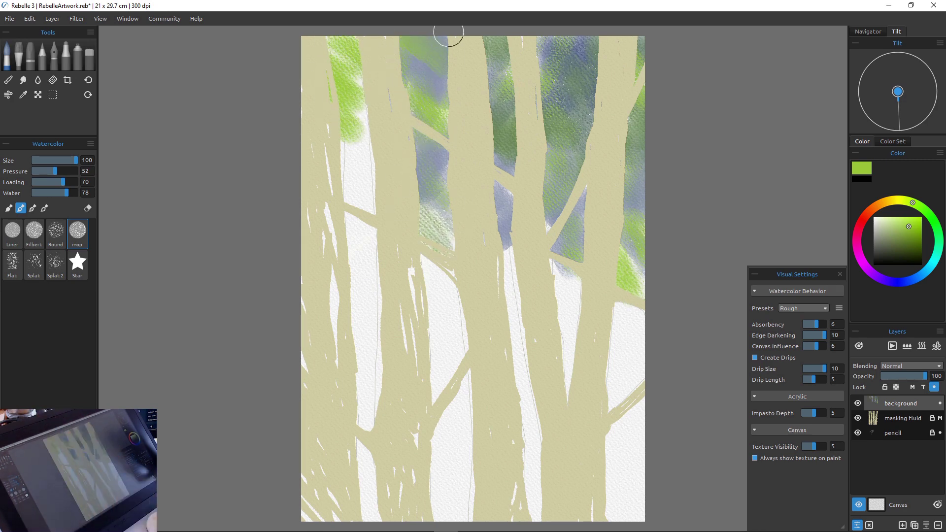
# Paint vivid blue and dark navy strokes through the gaps, extending the navy down to mid-height across the canvas
pyautogui.click(900, 282)
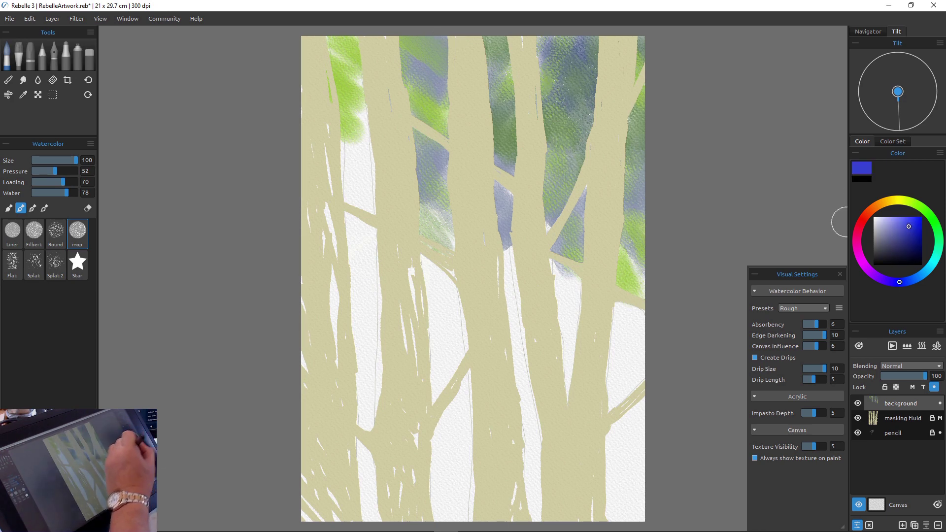
pyautogui.moveTo(354, 132)
pyautogui.mouseDown()
pyautogui.moveTo(361, 141)
pyautogui.moveTo(338, 149)
pyautogui.moveTo(360, 72)
pyautogui.moveTo(336, 42)
pyautogui.moveTo(430, 49)
pyautogui.moveTo(410, 78)
pyautogui.moveTo(419, 47)
pyautogui.moveTo(421, 91)
pyautogui.moveTo(465, 126)
pyautogui.moveTo(434, 148)
pyautogui.moveTo(432, 131)
pyautogui.moveTo(463, 167)
pyautogui.moveTo(359, 176)
pyautogui.moveTo(367, 244)
pyautogui.moveTo(509, 192)
pyautogui.moveTo(554, 250)
pyautogui.moveTo(564, 197)
pyautogui.moveTo(592, 176)
pyautogui.moveTo(619, 261)
pyautogui.moveTo(646, 303)
pyautogui.moveTo(564, 273)
pyautogui.moveTo(515, 292)
pyautogui.moveTo(514, 313)
pyautogui.mouseUp()
pyautogui.click(904, 248)
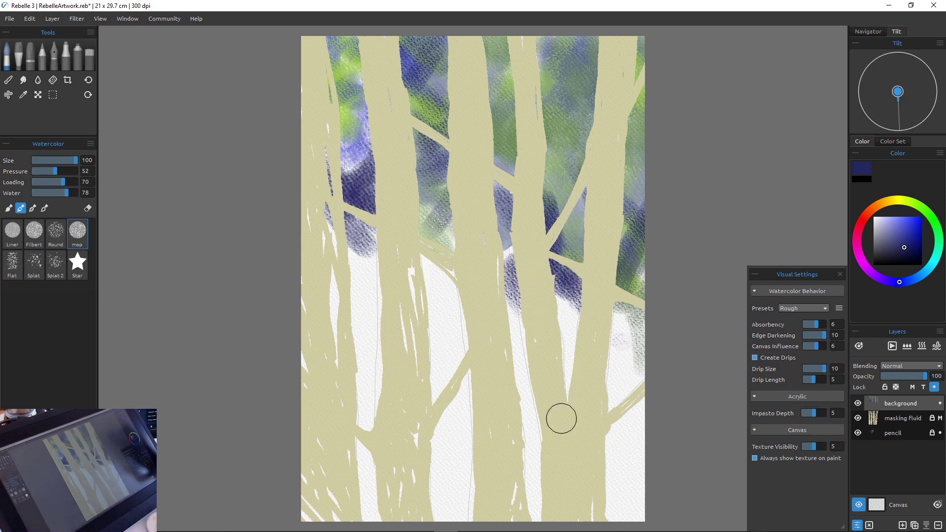
pyautogui.moveTo(508, 228)
pyautogui.mouseDown()
pyautogui.moveTo(481, 289)
pyautogui.moveTo(499, 295)
pyautogui.moveTo(461, 256)
pyautogui.moveTo(433, 280)
pyautogui.moveTo(459, 287)
pyautogui.moveTo(514, 268)
pyautogui.moveTo(499, 220)
pyautogui.moveTo(508, 311)
pyautogui.moveTo(330, 214)
pyautogui.moveTo(345, 312)
pyautogui.moveTo(365, 272)
pyautogui.moveTo(367, 210)
pyautogui.mouseUp()
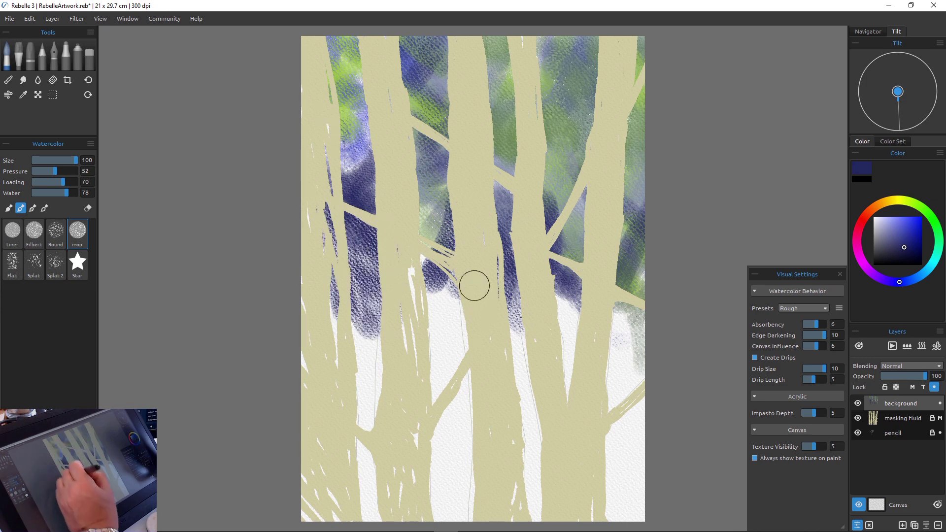
pyautogui.moveTo(545, 339)
pyautogui.mouseDown()
pyautogui.moveTo(600, 271)
pyautogui.moveTo(615, 355)
pyautogui.moveTo(647, 442)
pyautogui.mouseUp()
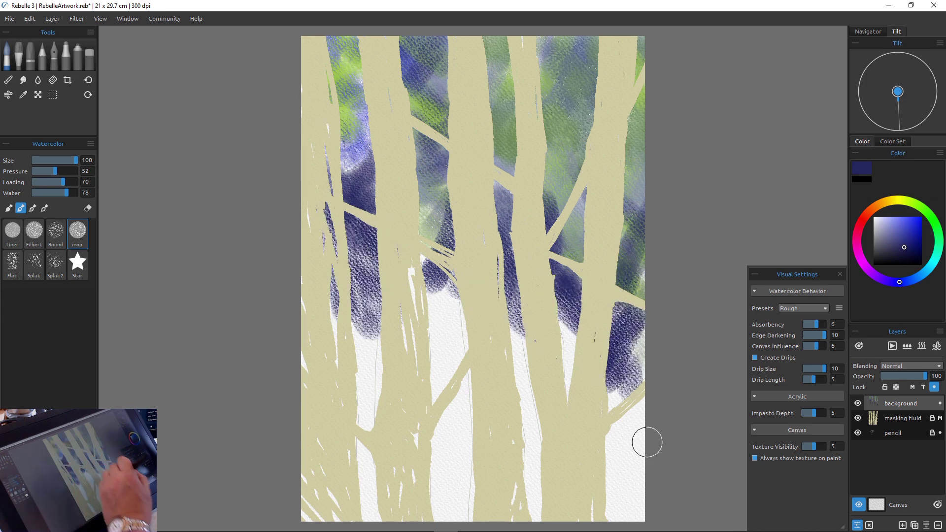
# Darken the gaps between the trunks along the upper part of the canvas with more navy strokes
pyautogui.moveTo(594, 165)
pyautogui.mouseDown()
pyautogui.moveTo(562, 49)
pyautogui.moveTo(557, 60)
pyautogui.moveTo(627, 29)
pyautogui.moveTo(661, 197)
pyautogui.mouseUp()
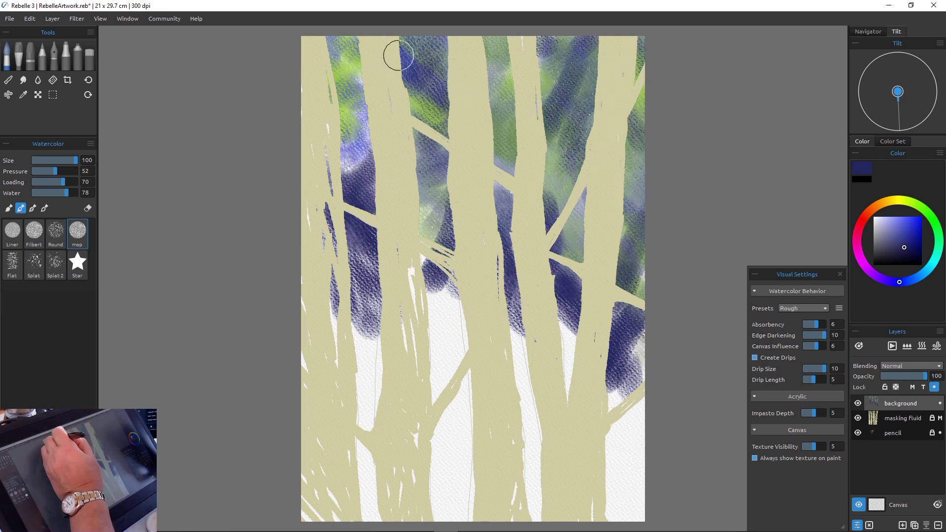
pyautogui.moveTo(508, 69)
pyautogui.mouseDown()
pyautogui.moveTo(494, 55)
pyautogui.moveTo(474, 73)
pyautogui.moveTo(503, 157)
pyautogui.moveTo(545, 42)
pyautogui.moveTo(543, 102)
pyautogui.mouseUp()
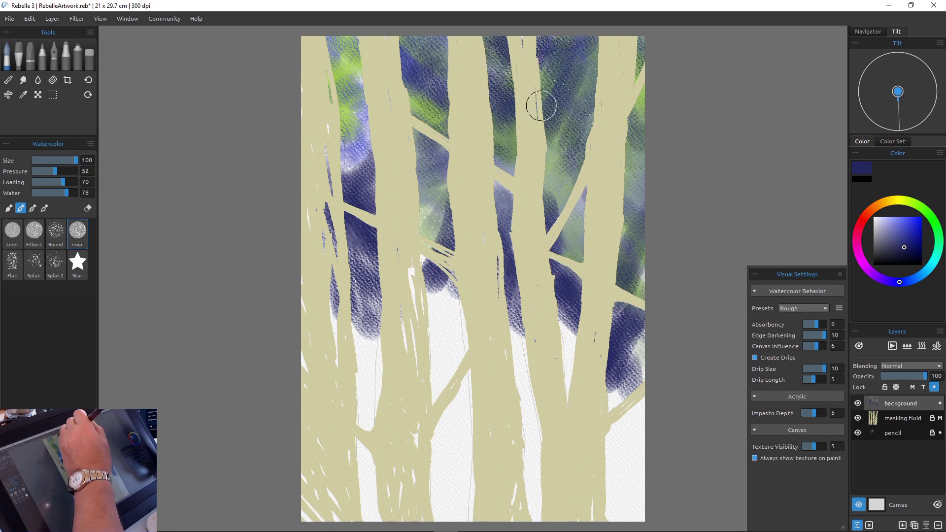
pyautogui.moveTo(401, 46)
pyautogui.mouseDown()
pyautogui.moveTo(395, 70)
pyautogui.moveTo(419, 58)
pyautogui.moveTo(383, 72)
pyautogui.mouseUp()
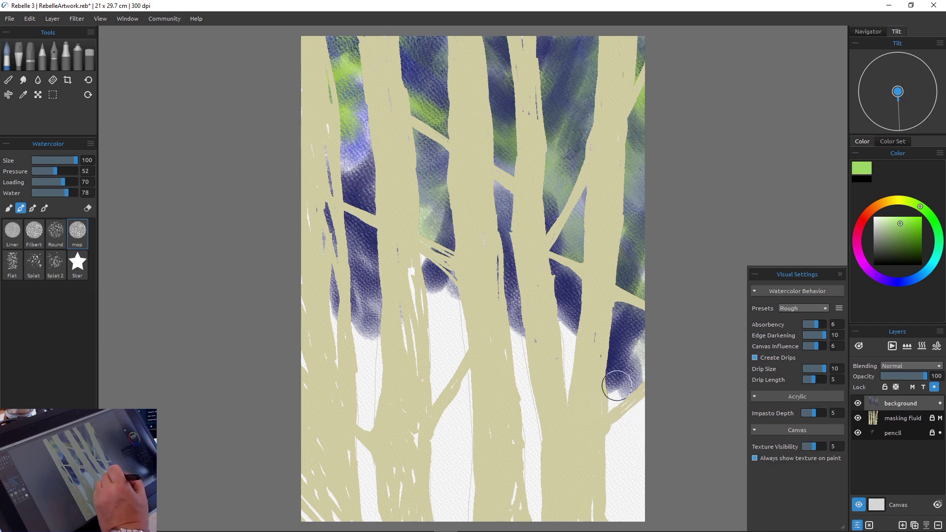
# Paint light green patches below the navy areas, in the middle and lower gaps between the trunks
pyautogui.moveTo(617, 385)
pyautogui.mouseDown()
pyautogui.moveTo(650, 321)
pyautogui.moveTo(598, 370)
pyautogui.moveTo(570, 306)
pyautogui.moveTo(550, 341)
pyautogui.mouseUp()
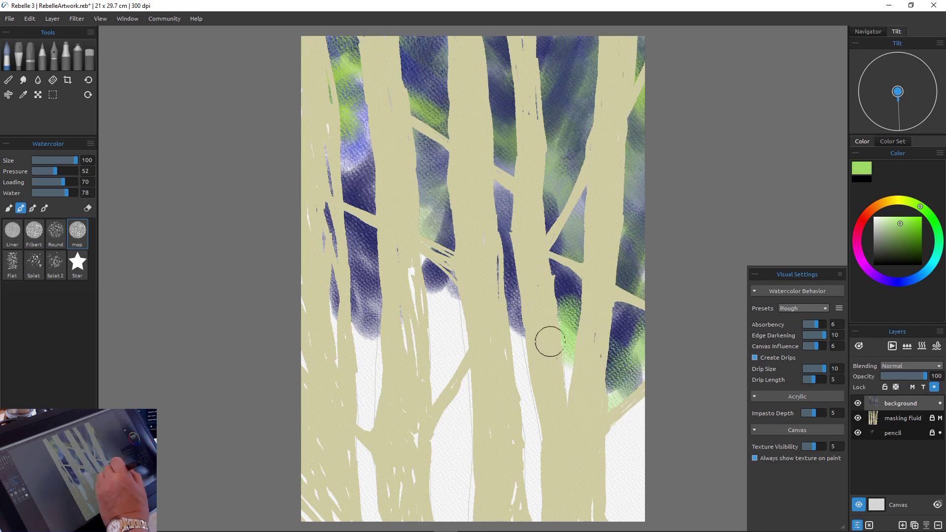
pyautogui.moveTo(454, 221)
pyautogui.mouseDown()
pyautogui.moveTo(464, 309)
pyautogui.moveTo(411, 248)
pyautogui.mouseUp()
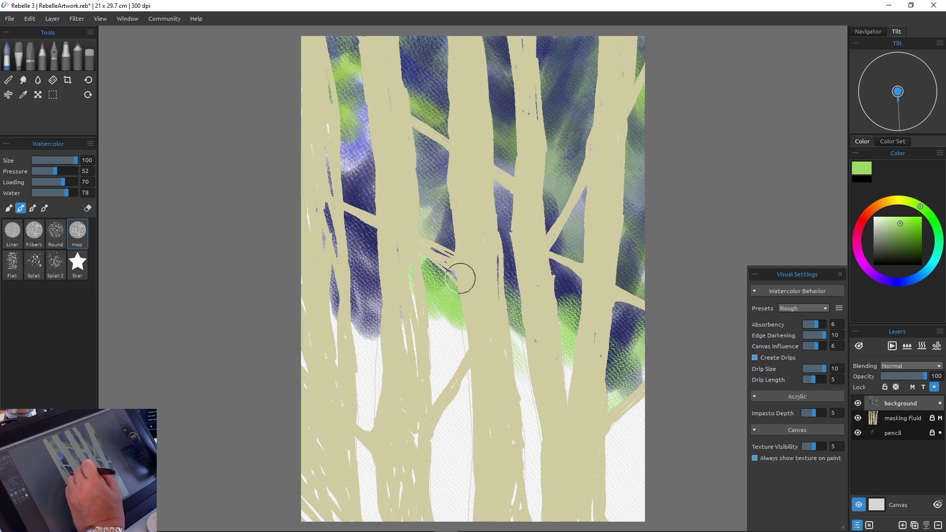
pyautogui.moveTo(461, 279)
pyautogui.mouseDown()
pyautogui.moveTo(476, 291)
pyautogui.moveTo(508, 282)
pyautogui.moveTo(459, 360)
pyautogui.moveTo(441, 342)
pyautogui.moveTo(464, 342)
pyautogui.moveTo(409, 413)
pyautogui.moveTo(386, 327)
pyautogui.moveTo(387, 411)
pyautogui.moveTo(349, 330)
pyautogui.moveTo(327, 331)
pyautogui.moveTo(444, 395)
pyautogui.moveTo(526, 362)
pyautogui.moveTo(547, 470)
pyautogui.moveTo(521, 467)
pyautogui.moveTo(611, 452)
pyautogui.moveTo(675, 482)
pyautogui.mouseUp()
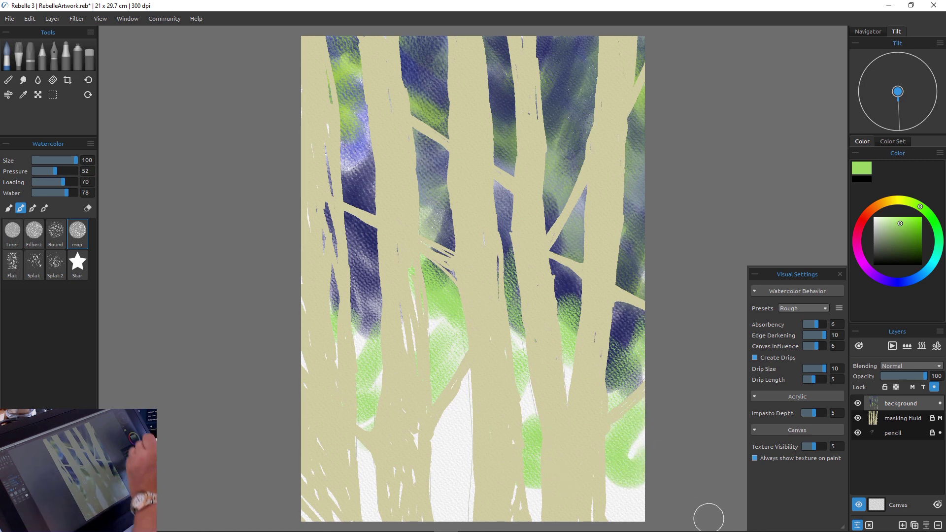
# Add medium blue strokes over the green areas and into the white gaps in the middle and lower part of the canvas
pyautogui.click(909, 280)
pyautogui.moveTo(619, 419); pyautogui.dragTo(625, 445)
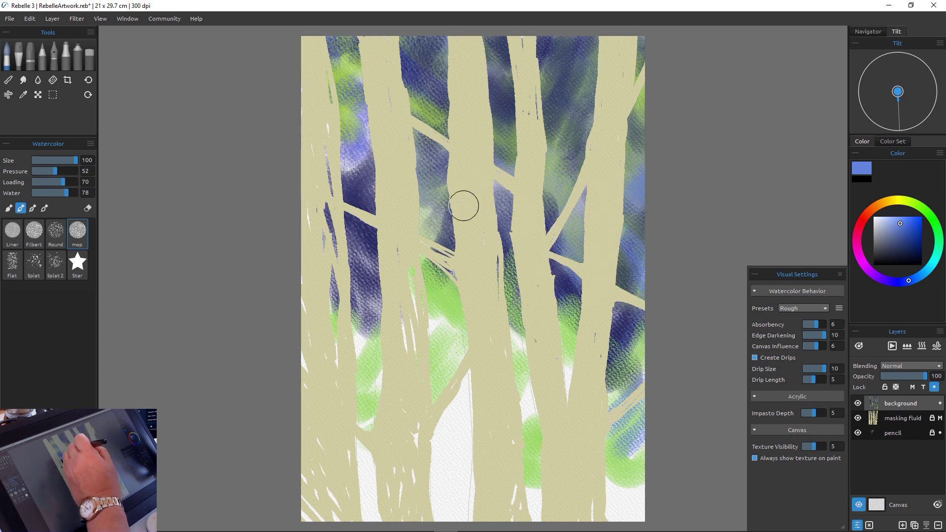
pyautogui.moveTo(418, 317)
pyautogui.mouseDown()
pyautogui.moveTo(450, 331)
pyautogui.moveTo(421, 340)
pyautogui.moveTo(465, 370)
pyautogui.moveTo(576, 362)
pyautogui.moveTo(588, 437)
pyautogui.mouseUp()
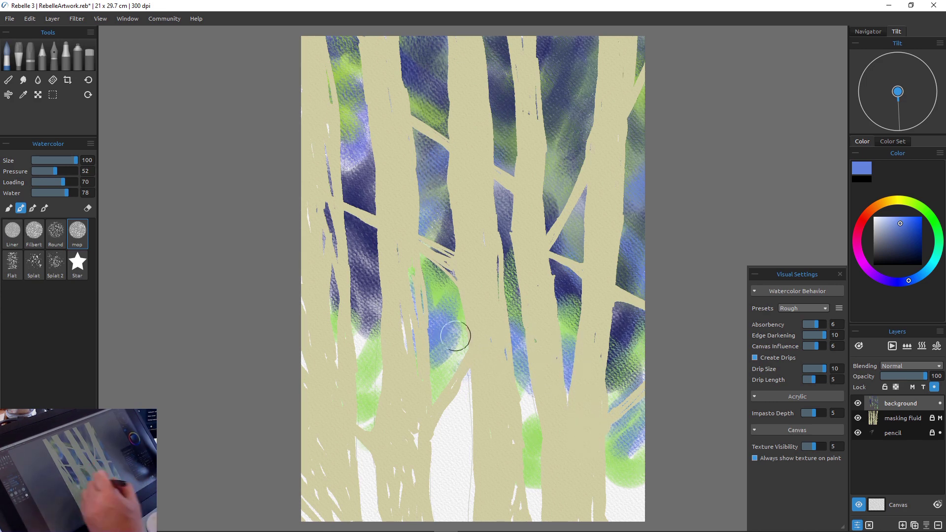
pyautogui.moveTo(450, 332)
pyautogui.mouseDown()
pyautogui.moveTo(453, 362)
pyautogui.moveTo(477, 416)
pyautogui.moveTo(478, 370)
pyautogui.moveTo(501, 376)
pyautogui.moveTo(423, 413)
pyautogui.moveTo(376, 406)
pyautogui.moveTo(362, 384)
pyautogui.moveTo(369, 360)
pyautogui.moveTo(463, 432)
pyautogui.moveTo(451, 457)
pyautogui.moveTo(512, 434)
pyautogui.mouseUp()
# Fill the remaining gaps between the trunks along the bottom of the canvas with very dark navy
pyautogui.keyDown('alt'); pyautogui.click(606, 403); pyautogui.keyUp('alt')
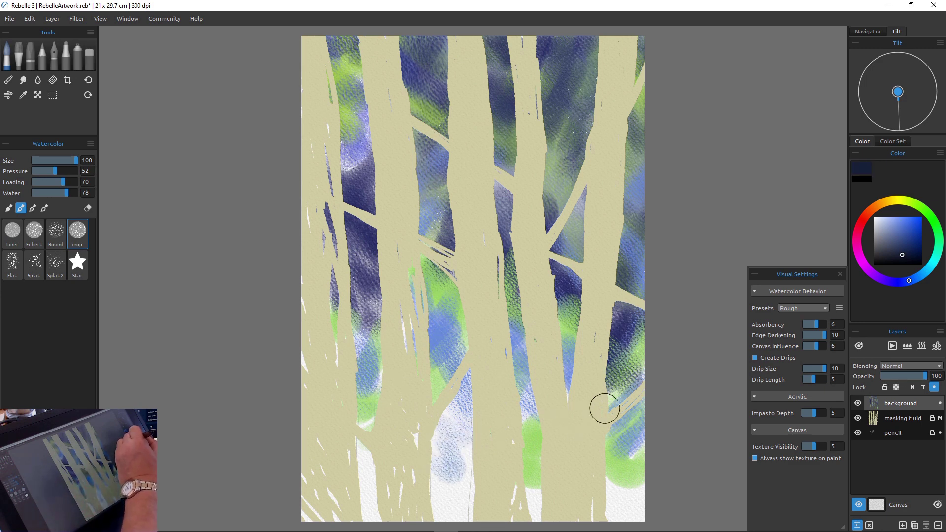
pyautogui.moveTo(606, 404)
pyautogui.mouseDown()
pyautogui.moveTo(738, 496)
pyautogui.moveTo(593, 397)
pyautogui.moveTo(617, 432)
pyautogui.moveTo(566, 360)
pyautogui.moveTo(540, 451)
pyautogui.moveTo(542, 370)
pyautogui.moveTo(497, 332)
pyautogui.moveTo(563, 522)
pyautogui.moveTo(541, 473)
pyautogui.moveTo(471, 474)
pyautogui.moveTo(564, 499)
pyautogui.moveTo(628, 473)
pyautogui.moveTo(609, 397)
pyautogui.moveTo(663, 464)
pyautogui.moveTo(631, 368)
pyautogui.moveTo(660, 378)
pyautogui.moveTo(626, 466)
pyautogui.moveTo(632, 530)
pyautogui.moveTo(615, 517)
pyautogui.moveTo(622, 483)
pyautogui.moveTo(610, 510)
pyautogui.moveTo(554, 526)
pyautogui.mouseUp()
pyautogui.moveTo(451, 457)
pyautogui.mouseDown()
pyautogui.moveTo(434, 334)
pyautogui.moveTo(415, 461)
pyautogui.moveTo(457, 529)
pyautogui.moveTo(424, 261)
pyautogui.moveTo(495, 431)
pyautogui.mouseUp()
pyautogui.moveTo(360, 424)
pyautogui.mouseDown()
pyautogui.moveTo(379, 471)
pyautogui.moveTo(374, 522)
pyautogui.mouseUp()
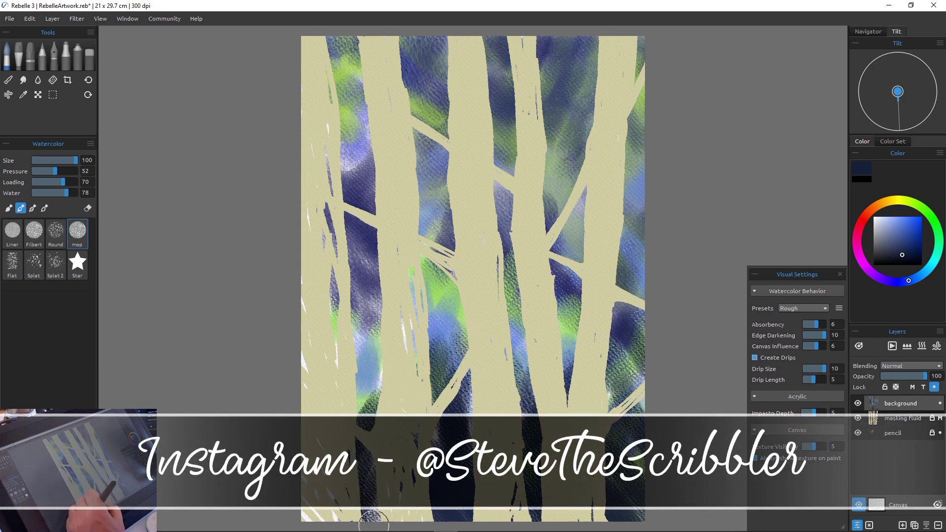
# Finish the dark navy at the bottom edge and paint yellow-green patches in the lower-middle, upper-left and central gaps between the trunks
pyautogui.moveTo(350, 463)
pyautogui.mouseDown()
pyautogui.moveTo(363, 341)
pyautogui.moveTo(334, 525)
pyautogui.mouseUp()
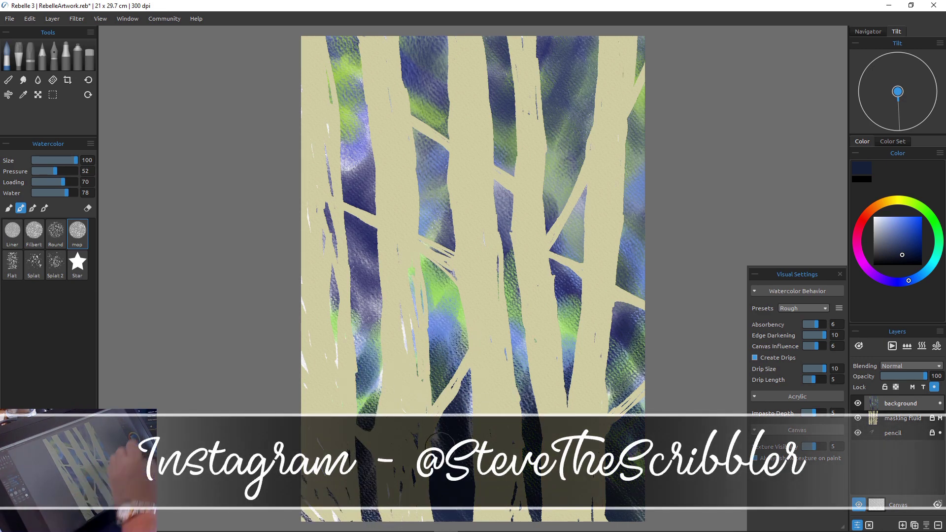
pyautogui.click(920, 207)
pyautogui.click(916, 224)
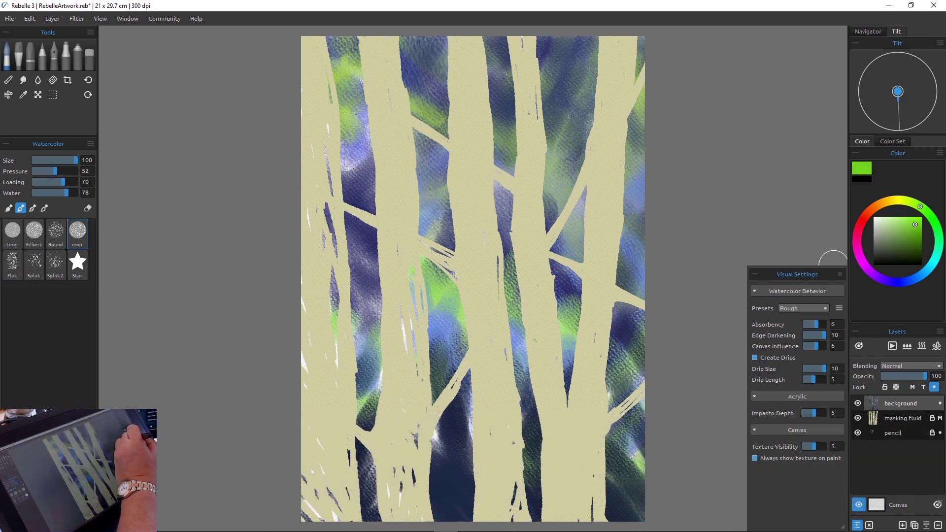
pyautogui.click(904, 200)
pyautogui.moveTo(428, 326)
pyautogui.mouseDown()
pyautogui.moveTo(465, 404)
pyautogui.moveTo(453, 434)
pyautogui.moveTo(442, 392)
pyautogui.moveTo(435, 436)
pyautogui.moveTo(413, 438)
pyautogui.moveTo(380, 370)
pyautogui.moveTo(378, 418)
pyautogui.mouseUp()
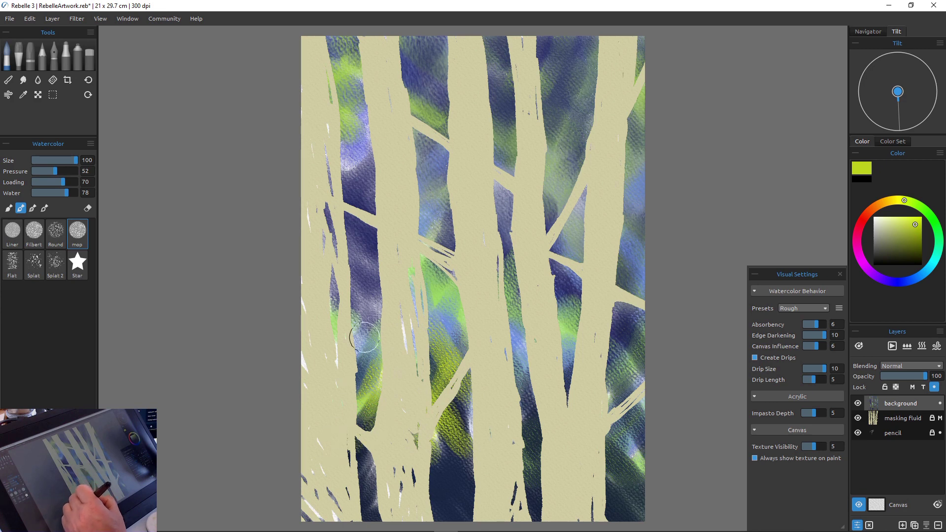
pyautogui.moveTo(337, 158)
pyautogui.mouseDown()
pyautogui.moveTo(380, 203)
pyautogui.moveTo(349, 204)
pyautogui.moveTo(347, 242)
pyautogui.moveTo(391, 259)
pyautogui.mouseUp()
pyautogui.moveTo(442, 295)
pyautogui.mouseDown()
pyautogui.moveTo(470, 279)
pyautogui.moveTo(471, 324)
pyautogui.moveTo(429, 274)
pyautogui.moveTo(465, 204)
pyautogui.moveTo(471, 220)
pyautogui.moveTo(519, 188)
pyautogui.moveTo(456, 249)
pyautogui.mouseUp()
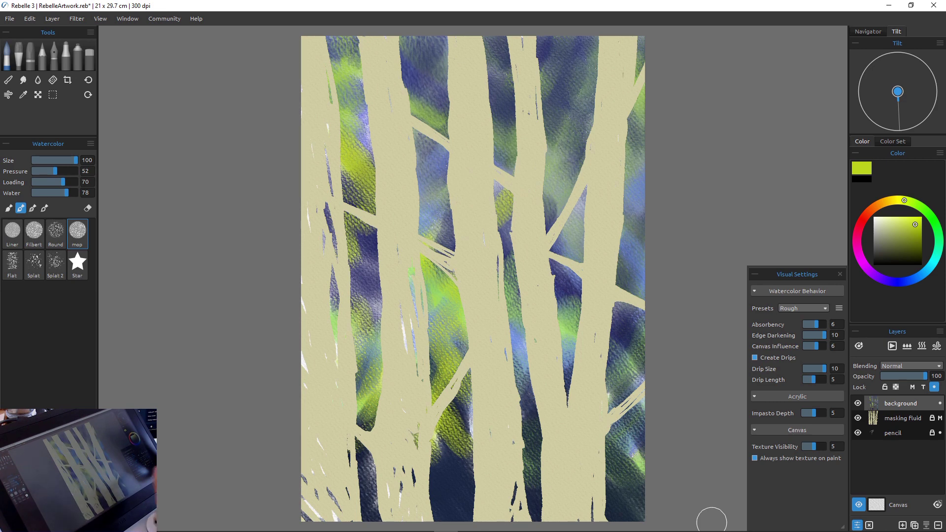
# Dry the background paint and hide the masking fluid layer to reveal the white trunks
pyautogui.press('f')
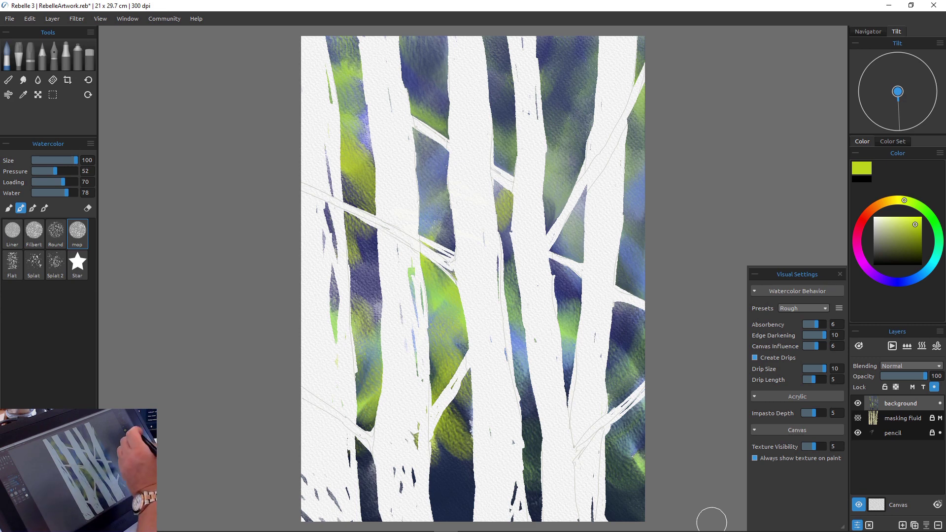
pyautogui.click(859, 418)
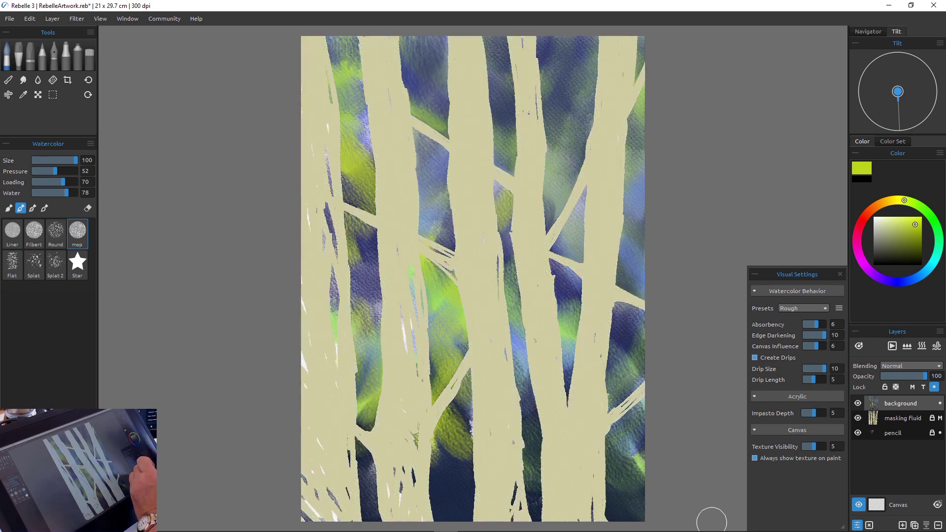
pyautogui.click(858, 418)
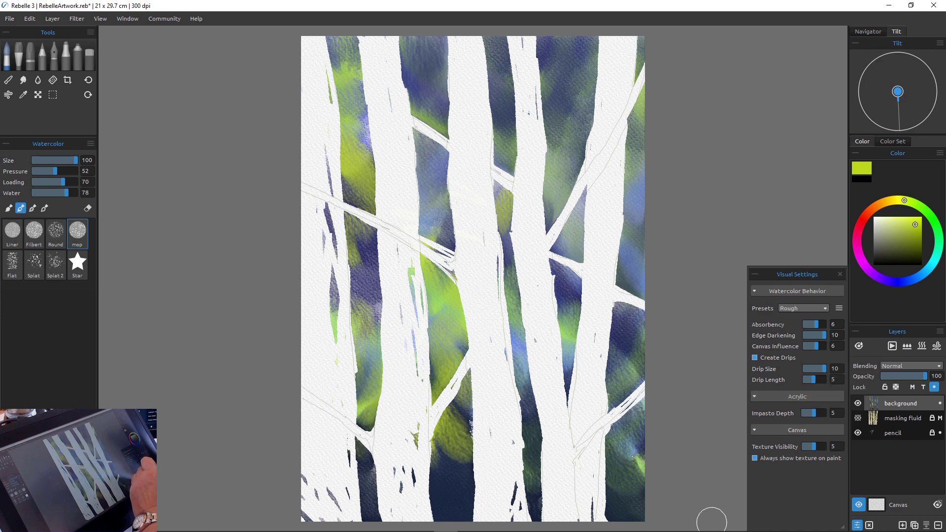
# Add a new layer above the background layer and name it trunks
pyautogui.click(903, 526)
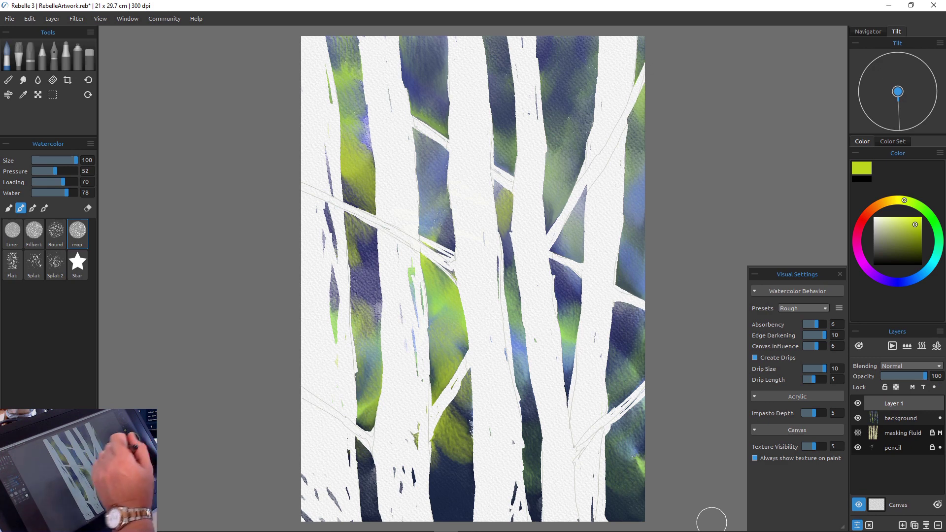
pyautogui.click(456, 446)
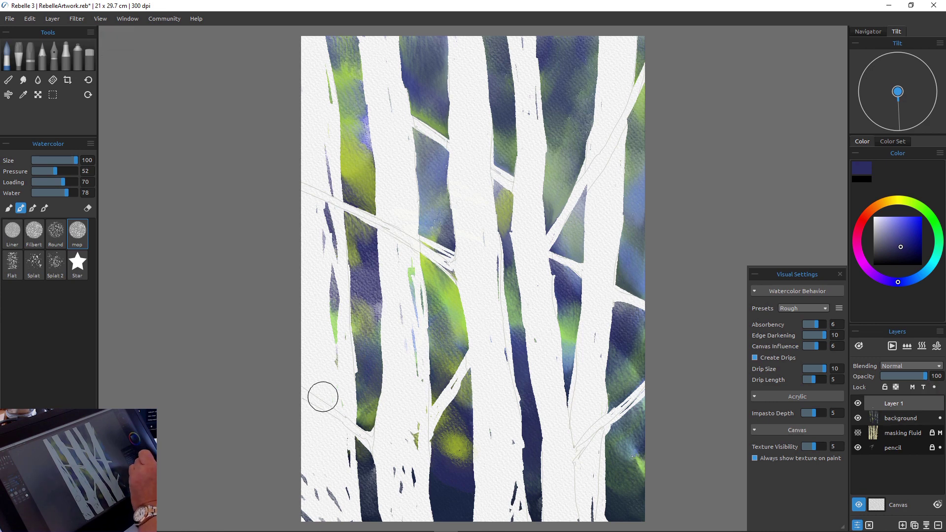
pyautogui.doubleClick(894, 403)
pyautogui.write('tr')
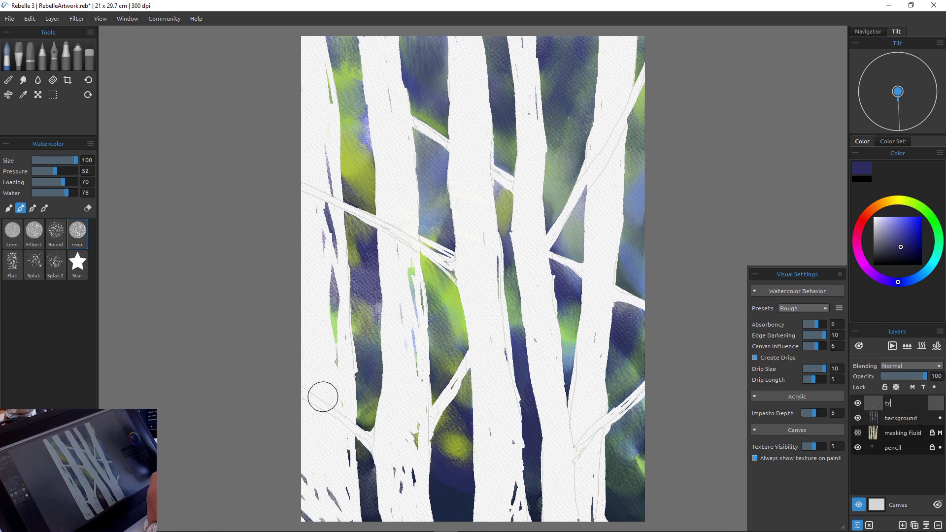
pyautogui.write('unks')
pyautogui.press('Return')
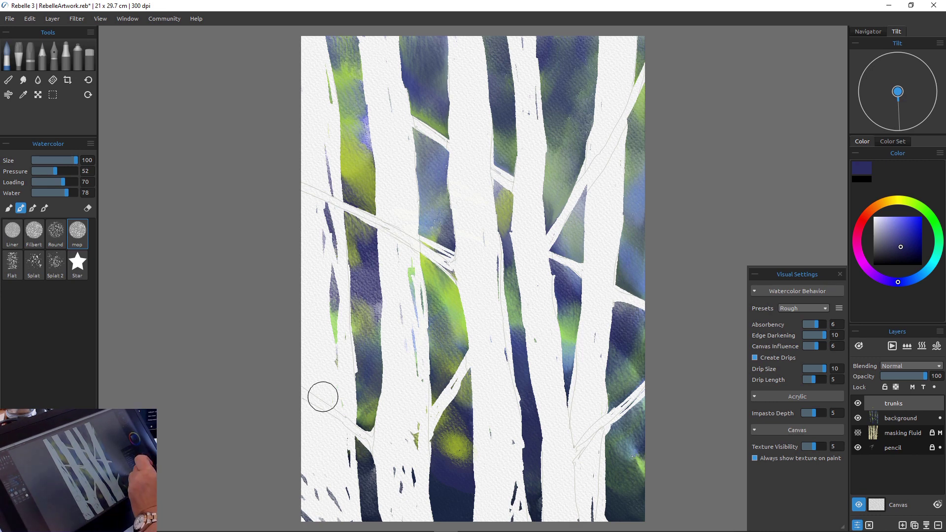
# Duplicate the masking fluid layer and turn off the masking property on the copy
pyautogui.click(902, 433)
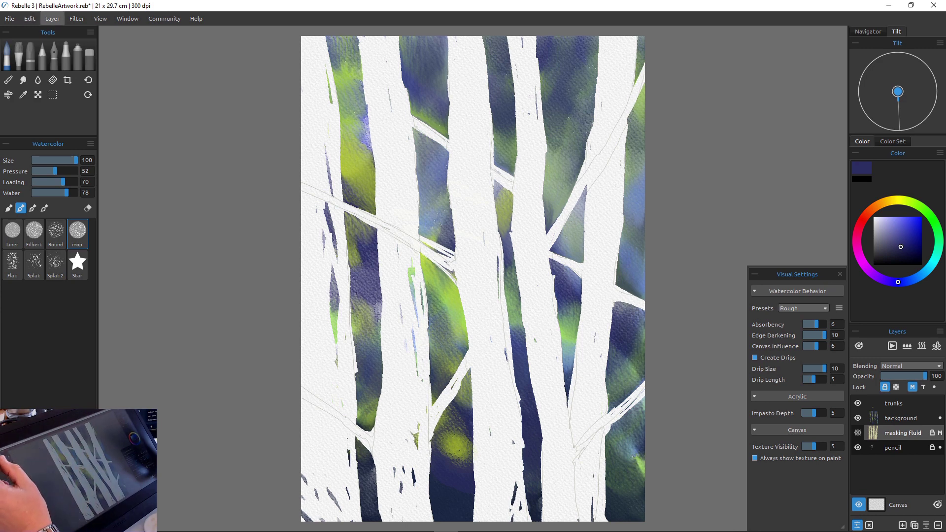
pyautogui.click(52, 19)
pyautogui.moveTo(30, 18)
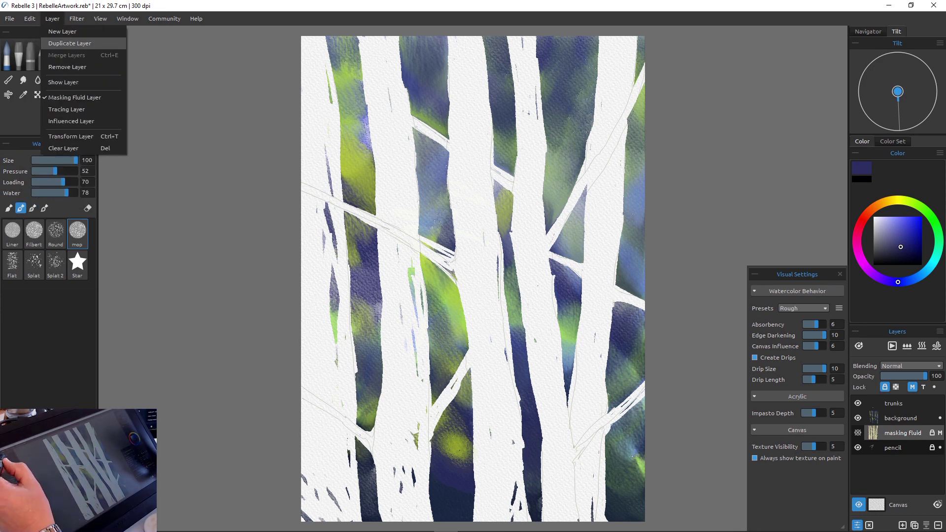
pyautogui.click(61, 42)
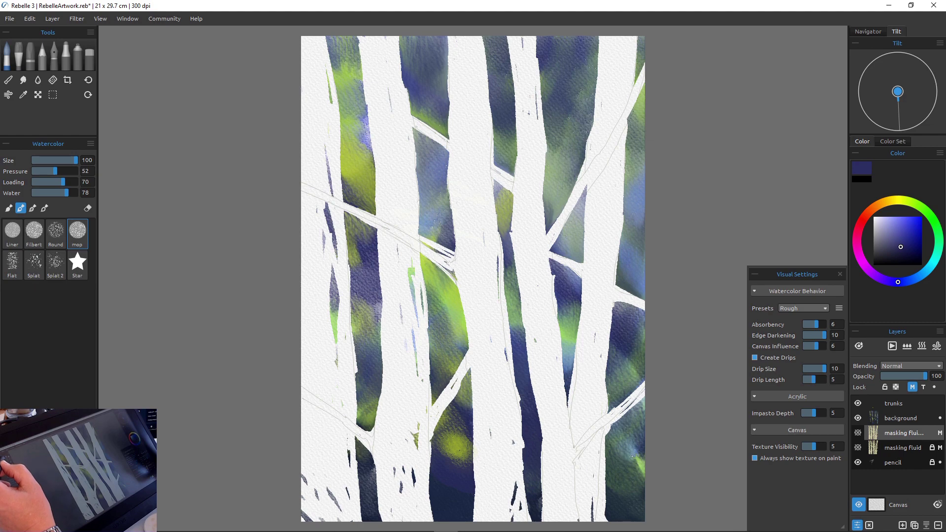
pyautogui.click(912, 386)
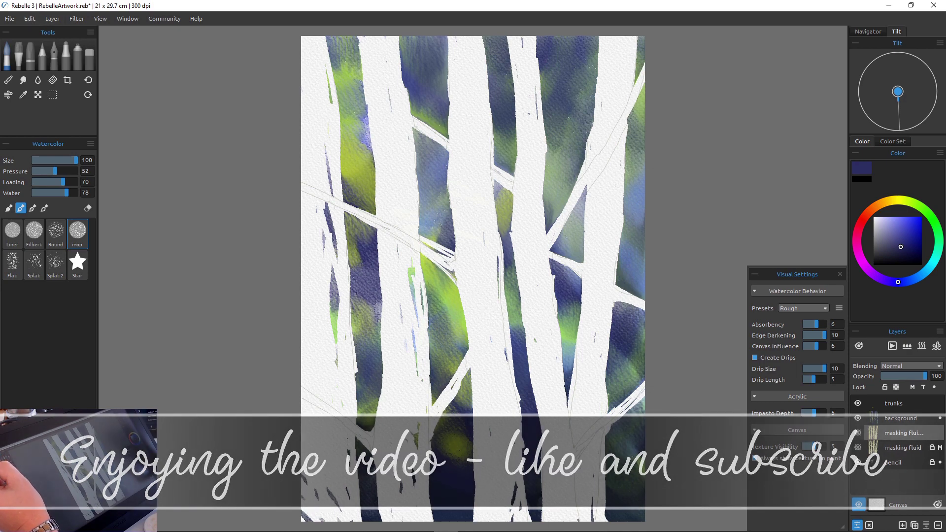
# Try selecting the whole canvas and inverting the selection on the duplicated masking fluid layer
pyautogui.click(29, 18)
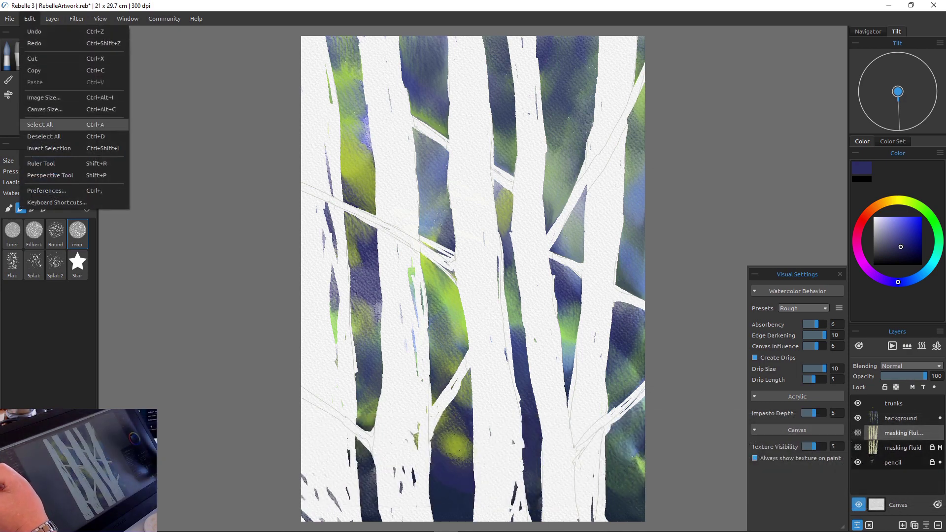
pyautogui.click(36, 125)
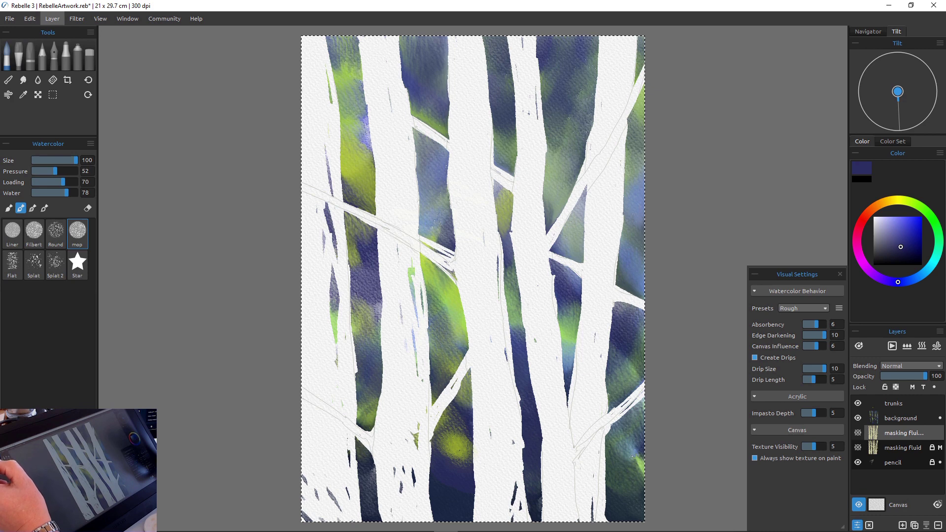
pyautogui.click(52, 19)
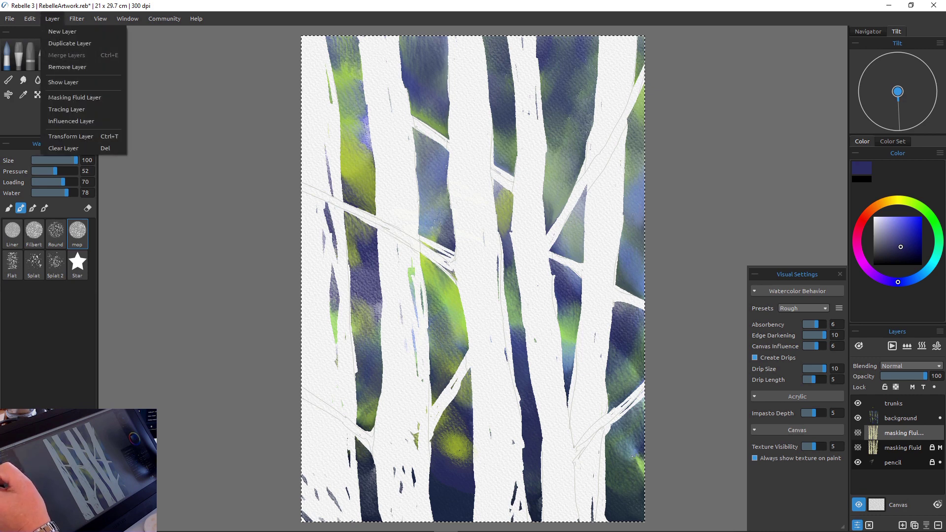
pyautogui.moveTo(29, 19)
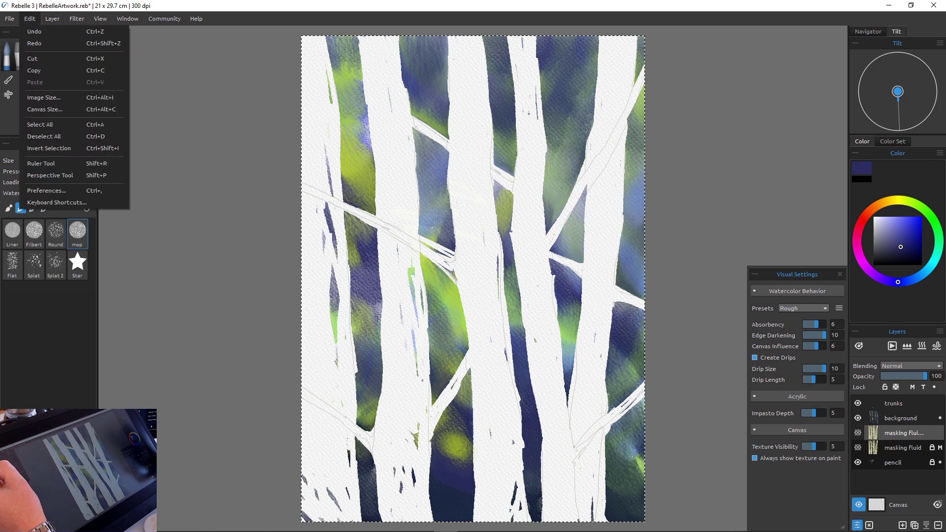
pyautogui.click(48, 148)
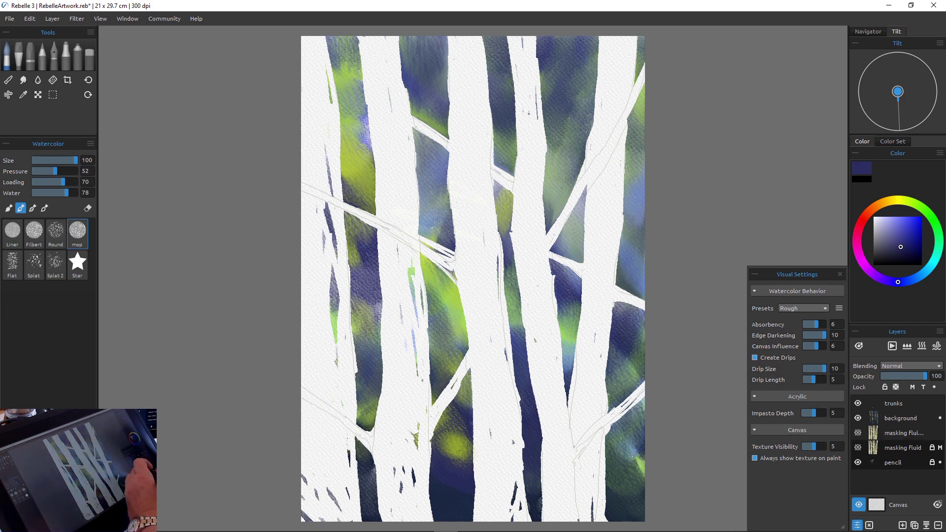
# Try to load a selection of the trunk shapes from the original masking fluid layer
pyautogui.hotkey('ctrl', 'alt')
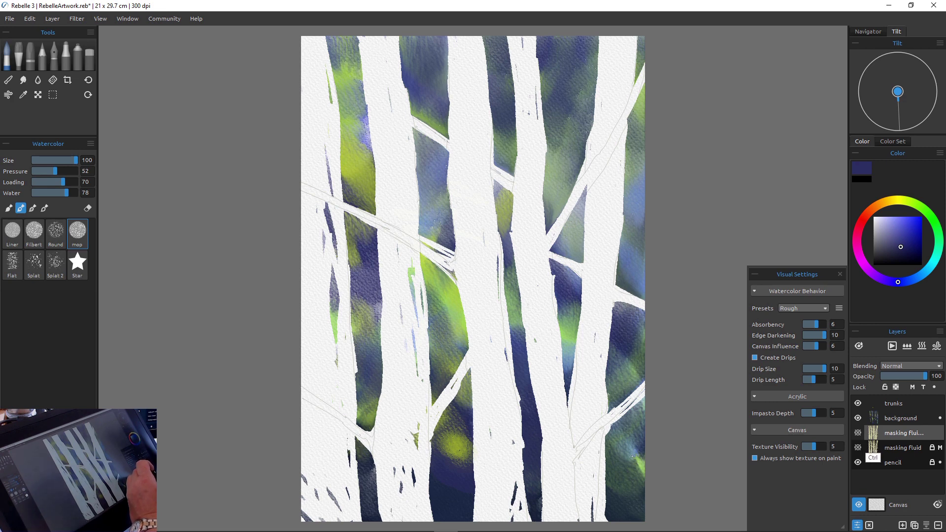
pyautogui.keyDown('ctrl'); pyautogui.click(866, 453); pyautogui.keyUp('ctrl')
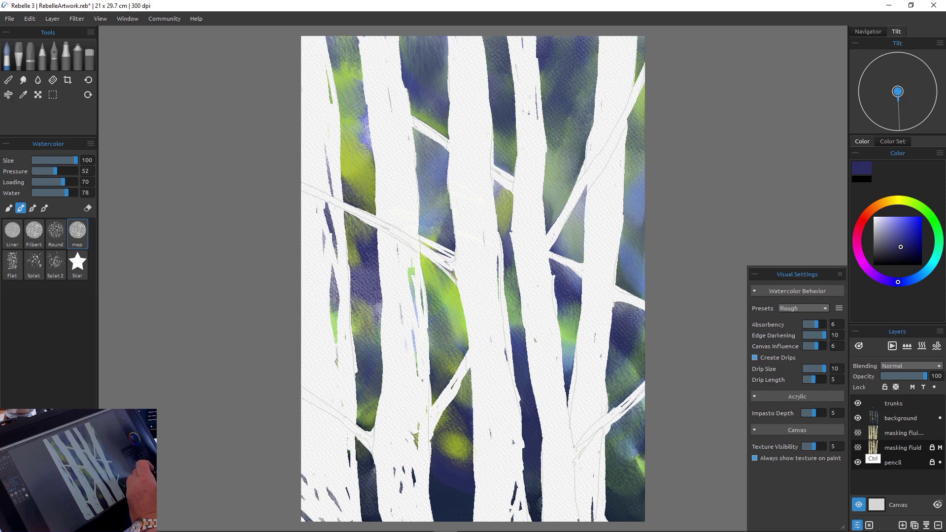
pyautogui.keyDown('ctrl'); pyautogui.click(869, 456); pyautogui.keyUp('ctrl')
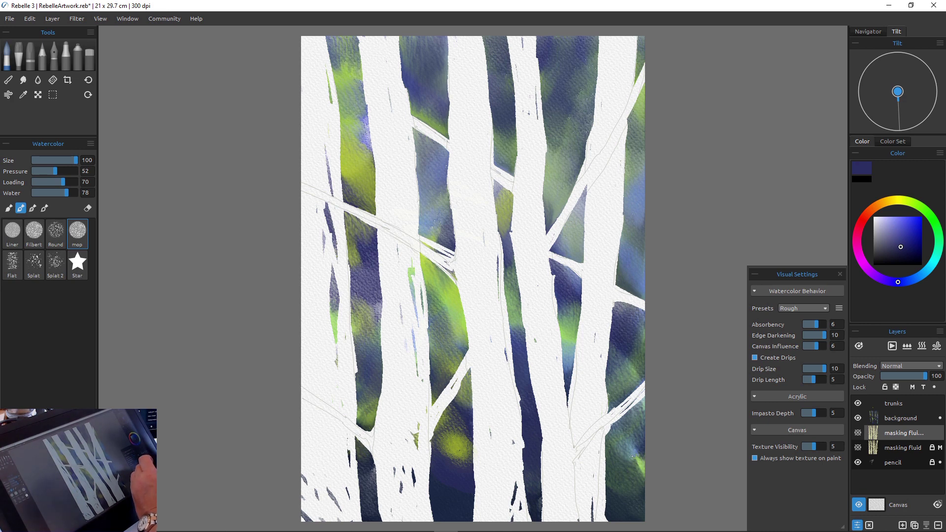
# Discard the duplicated masking fluid layer and return to the trunks layer
pyautogui.moveTo(929, 522)
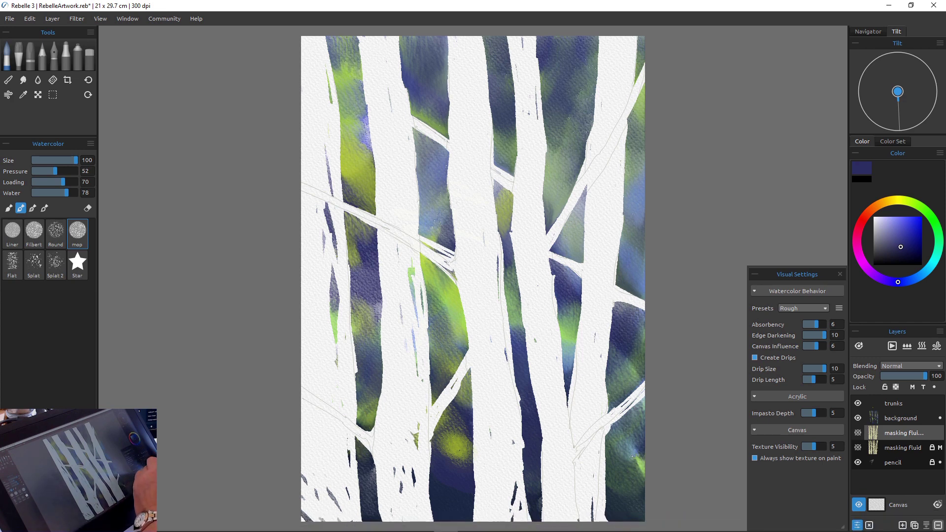
pyautogui.hotkey('ctrl', 'z')
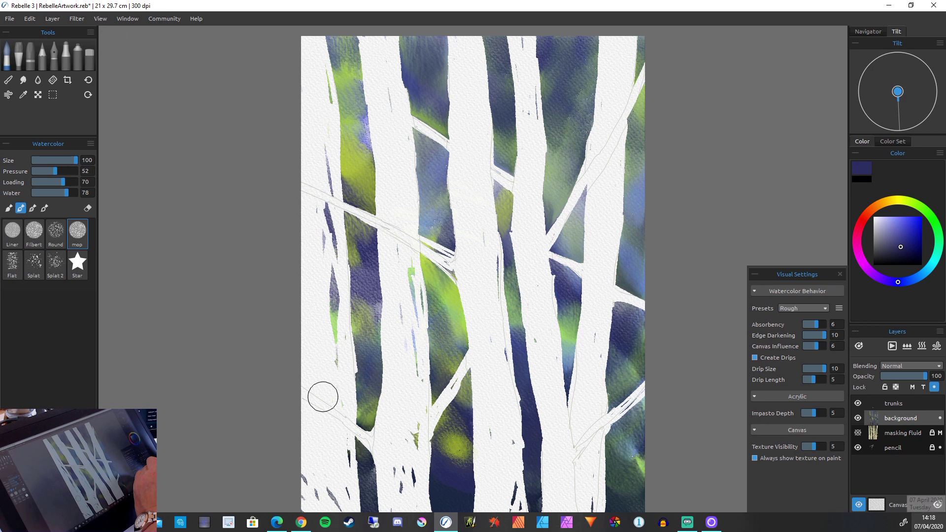
pyautogui.hotkey('ctrl', 'z')
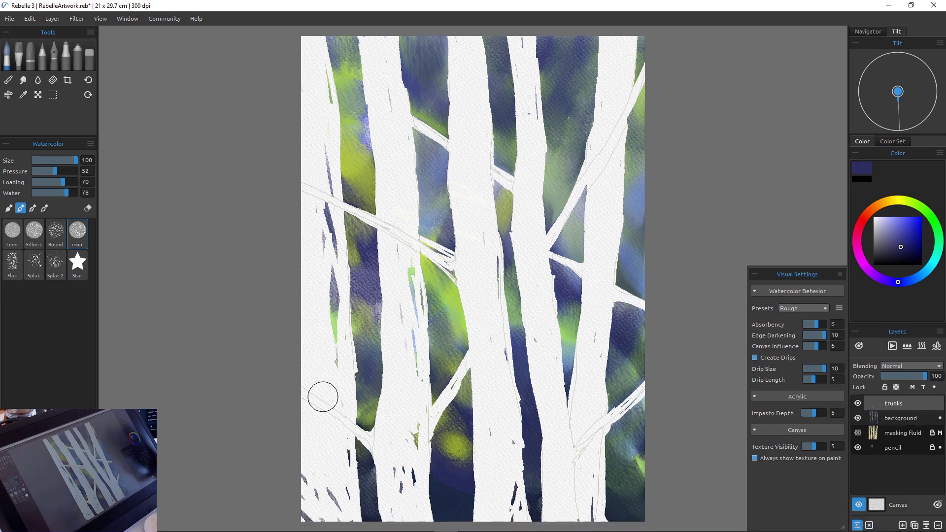
# Try painting dark navy bands down the upper part of the rightmost trunk with the Flat watercolor brush
pyautogui.click(34, 231)
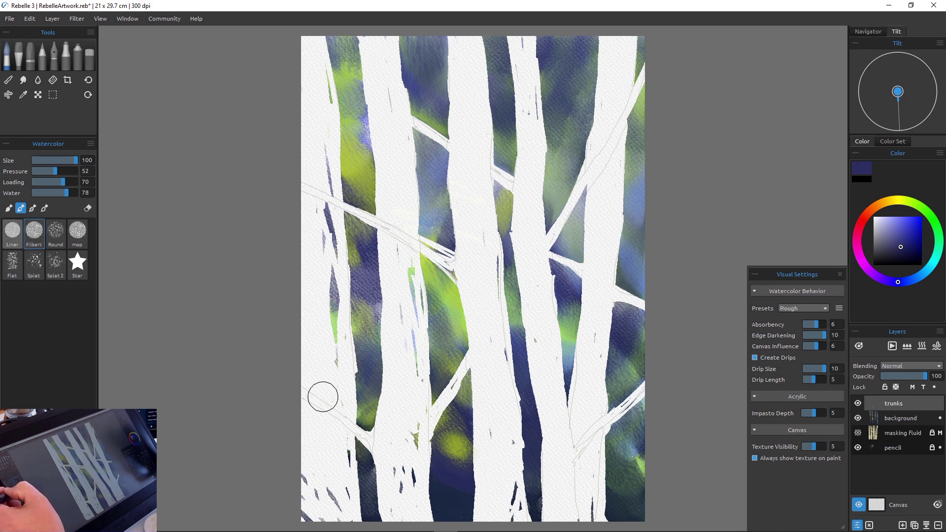
pyautogui.press('Down')
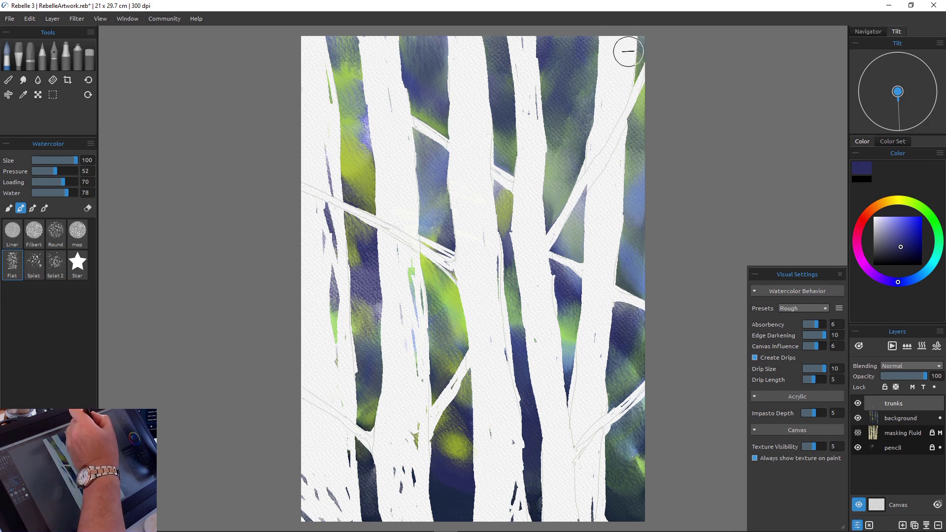
pyautogui.moveTo(633, 45)
pyautogui.mouseDown()
pyautogui.moveTo(618, 68)
pyautogui.moveTo(630, 51)
pyautogui.moveTo(631, 67)
pyautogui.moveTo(621, 72)
pyautogui.moveTo(620, 106)
pyautogui.moveTo(610, 91)
pyautogui.moveTo(612, 118)
pyautogui.moveTo(619, 40)
pyautogui.moveTo(628, 35)
pyautogui.moveTo(621, 65)
pyautogui.moveTo(628, 33)
pyautogui.moveTo(624, 170)
pyautogui.moveTo(619, 102)
pyautogui.moveTo(615, 181)
pyautogui.mouseUp()
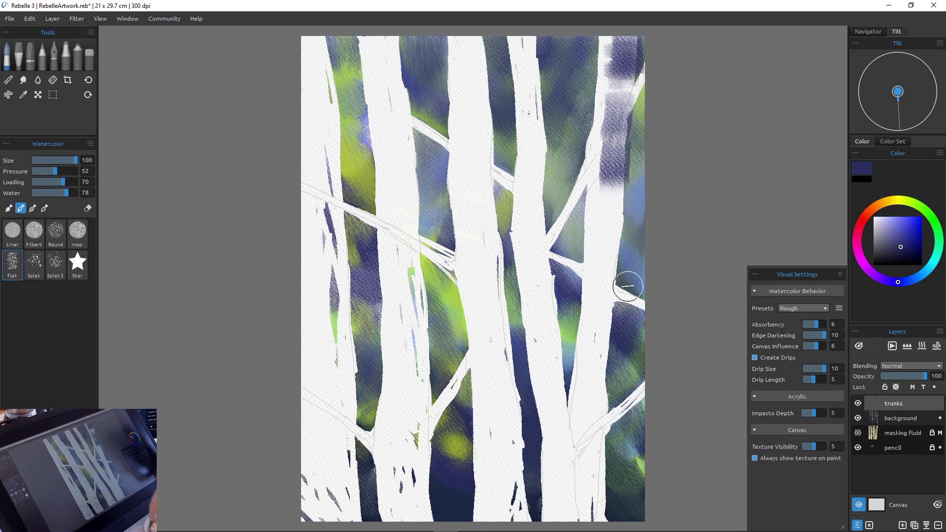
# Undo all the navy strokes on the rightmost trunk
pyautogui.hotkey('ctrl', 'z')
pyautogui.hotkey('ctrl', 'z')
pyautogui.hotkey('ctrl', 'z')
pyautogui.hotkey('ctrl', 'z')
pyautogui.hotkey('ctrl', 'z')
pyautogui.hotkey('ctrl', 'z')
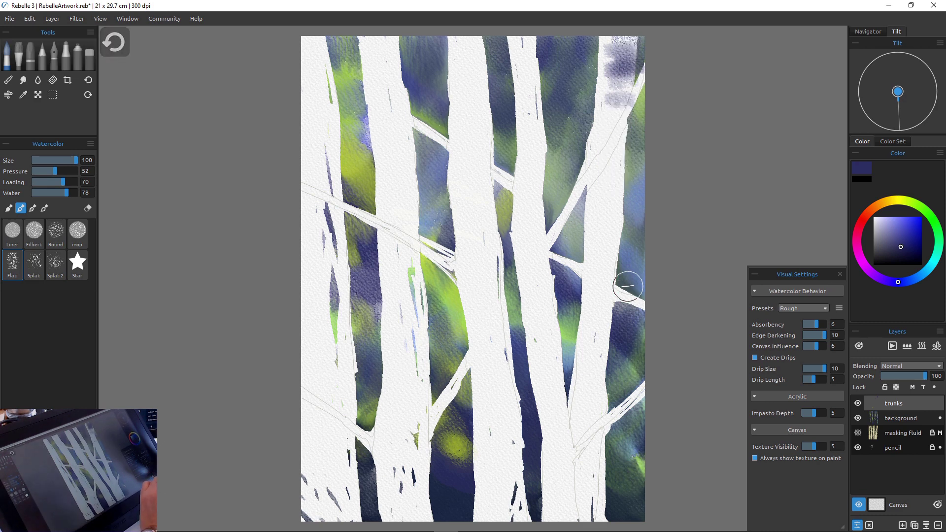
pyautogui.hotkey('ctrl', 'z')
pyautogui.hotkey('ctrl', 'z')
pyautogui.hotkey('ctrl', 'z')
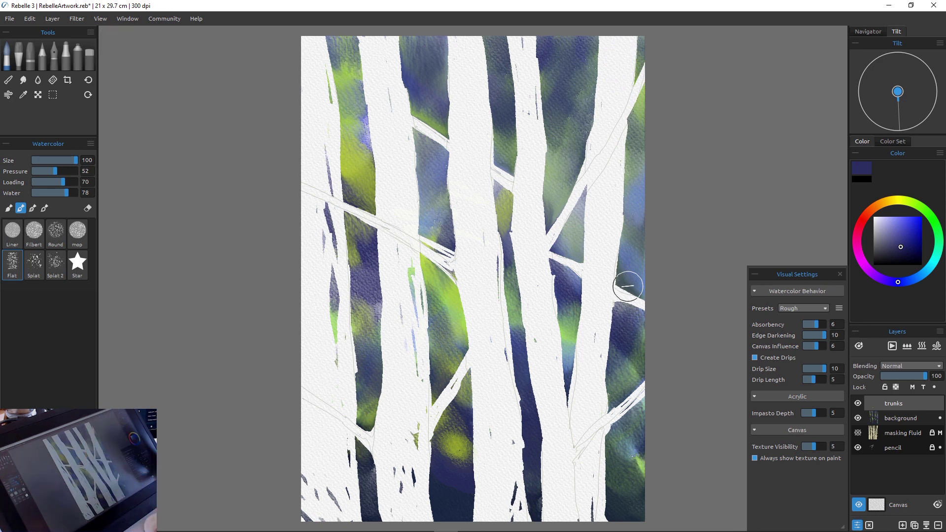
# Turn on the display of wet areas and brush a short stroke of water at the top of the rightmost trunk
pyautogui.click(859, 346)
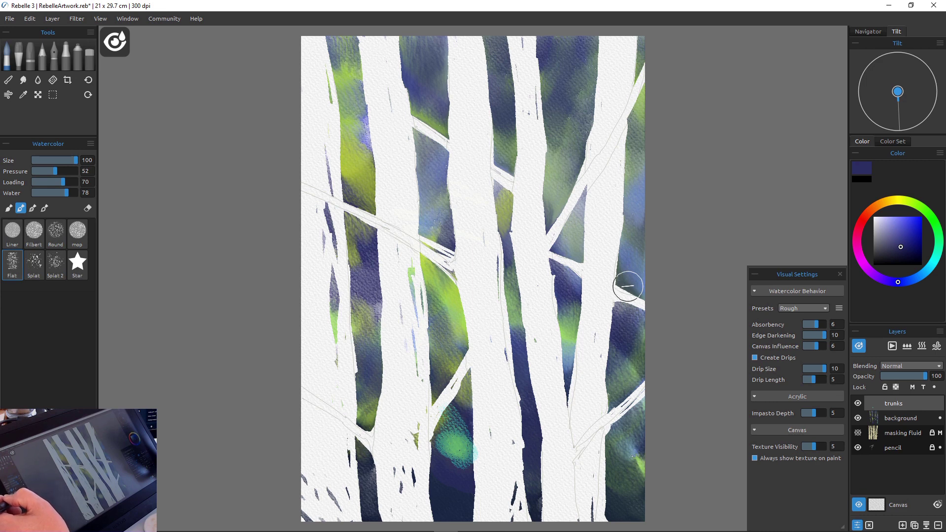
pyautogui.press('w')
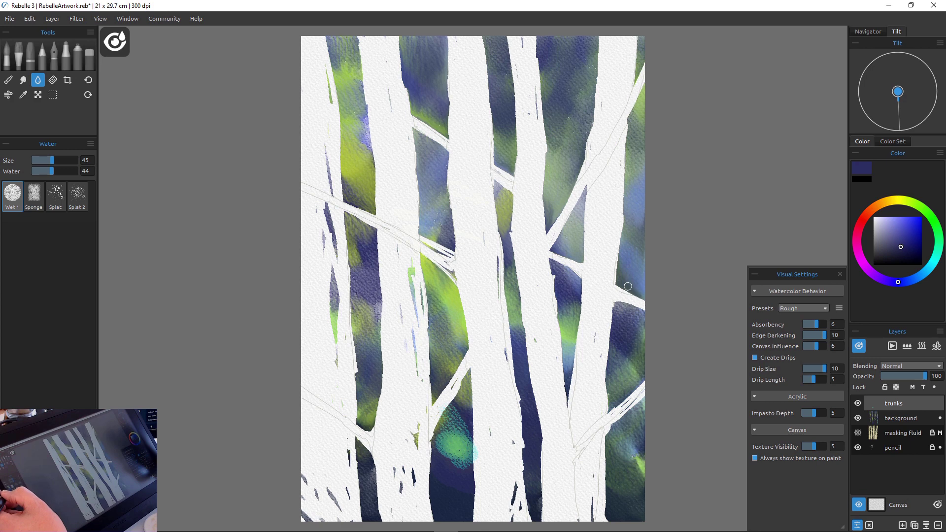
pyautogui.moveTo(610, 40); pyautogui.dragTo(611, 75)
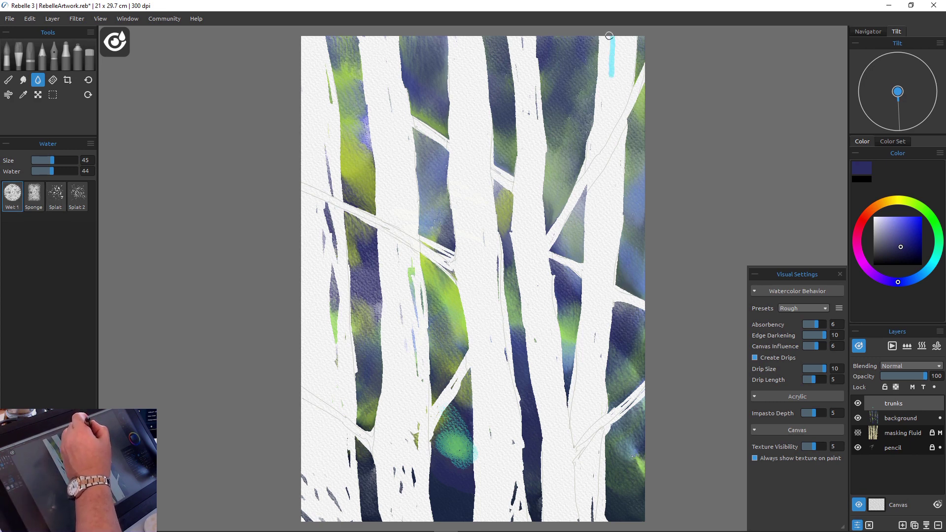
# Increase the Wet 1 water brush size to 100
pyautogui.press(']')
pyautogui.press(']')
pyautogui.press(']')
pyautogui.press(']')
pyautogui.press(']')
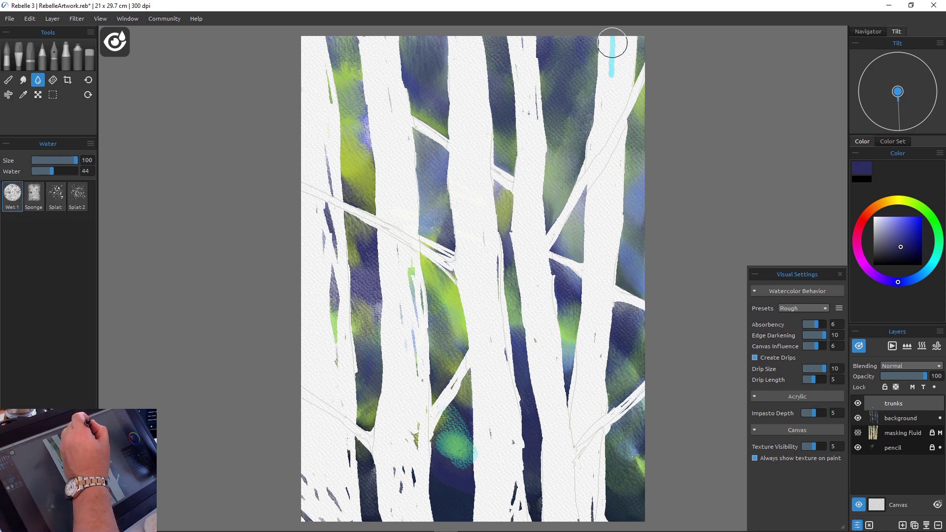
# Reduce the Wet 1 water brush size to 80 and wet the upper half of the rightmost trunk
pyautogui.press('[')
pyautogui.moveTo(610, 36)
pyautogui.mouseDown()
pyautogui.moveTo(616, 60)
pyautogui.moveTo(607, 36)
pyautogui.moveTo(603, 197)
pyautogui.mouseUp()
pyautogui.moveTo(611, 121); pyautogui.dragTo(594, 300)
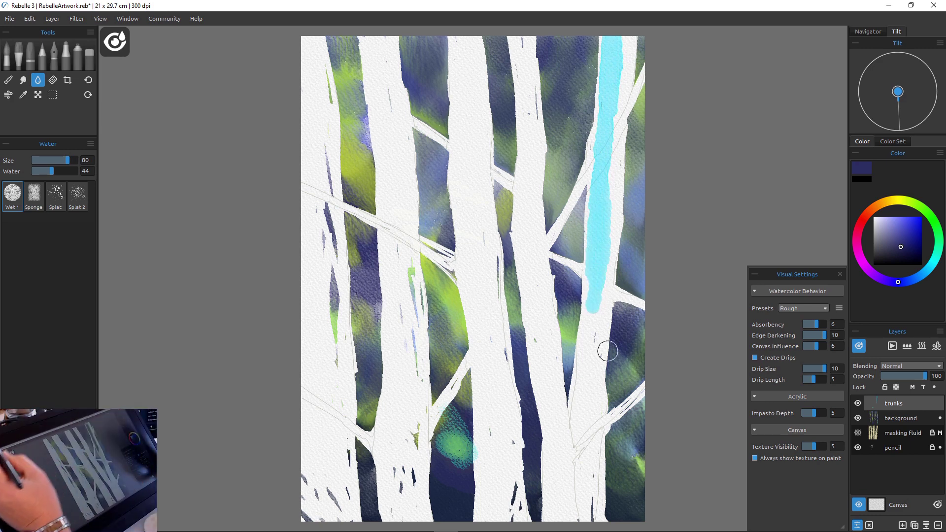
# Set up the Filbert watercolor brush with a darker navy, water 21 and loading 94
pyautogui.press('n')
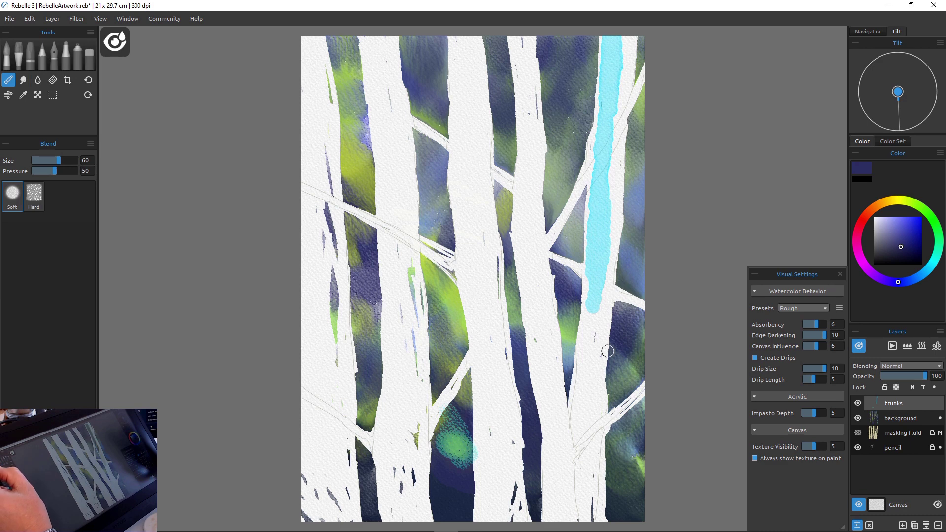
pyautogui.press('b')
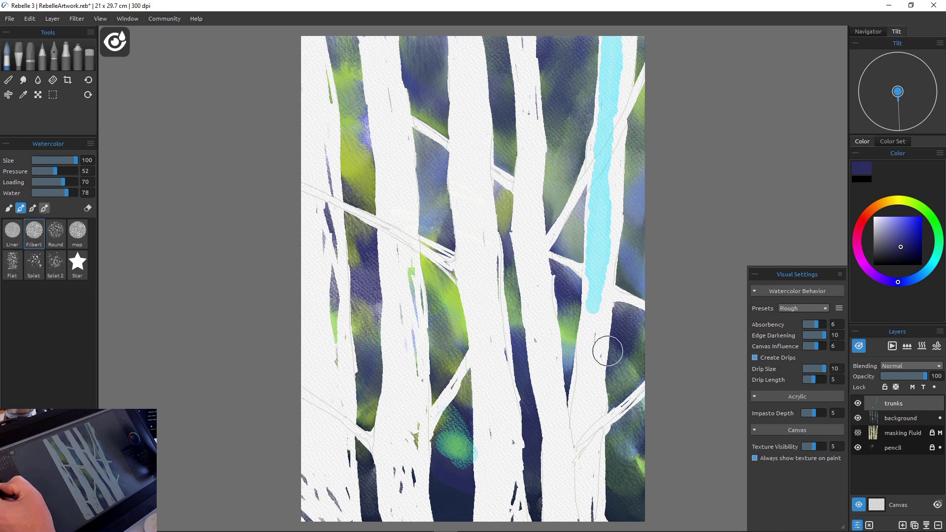
pyautogui.click(911, 251)
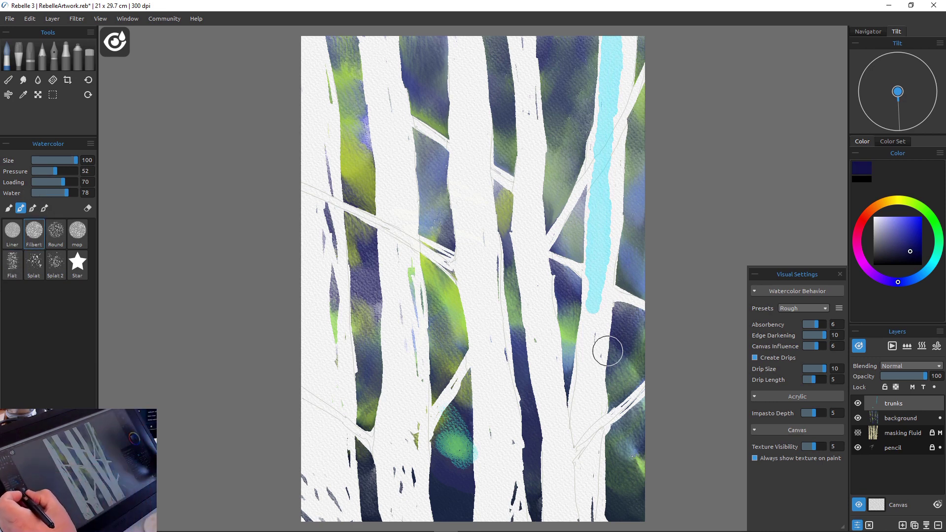
pyautogui.click(41, 192)
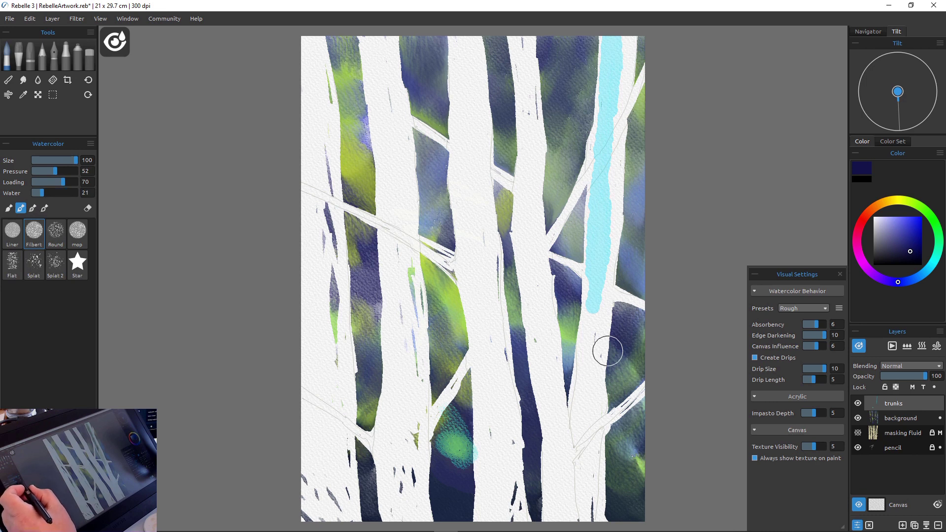
pyautogui.click(69, 182)
pyautogui.click(74, 182)
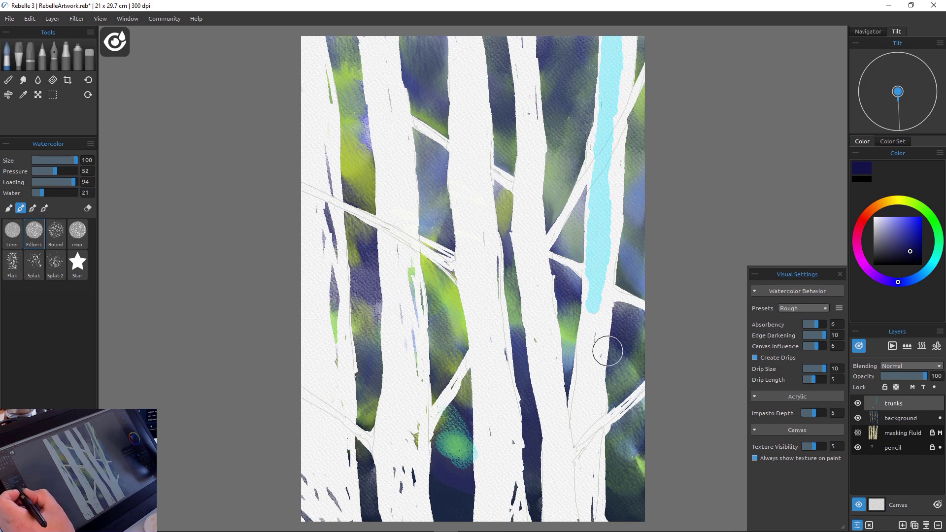
# Try painting dark navy shading down the rightmost trunk, reducing the brush size to 50 and hiding the wet areas
pyautogui.moveTo(620, 43)
pyautogui.mouseDown()
pyautogui.moveTo(626, 38)
pyautogui.moveTo(615, 89)
pyautogui.moveTo(624, 128)
pyautogui.mouseUp()
pyautogui.press('[')
pyautogui.press('[')
pyautogui.press('[')
pyautogui.press('[')
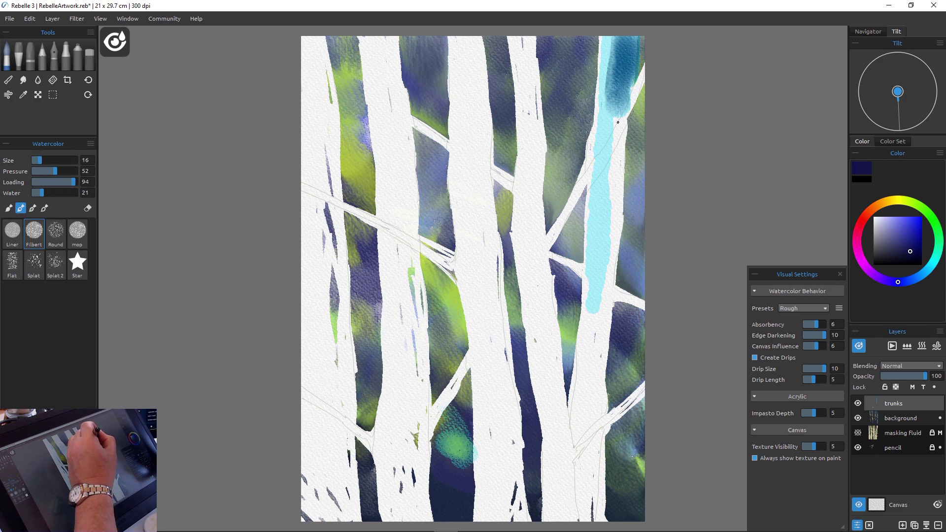
pyautogui.moveTo(619, 115); pyautogui.dragTo(617, 141)
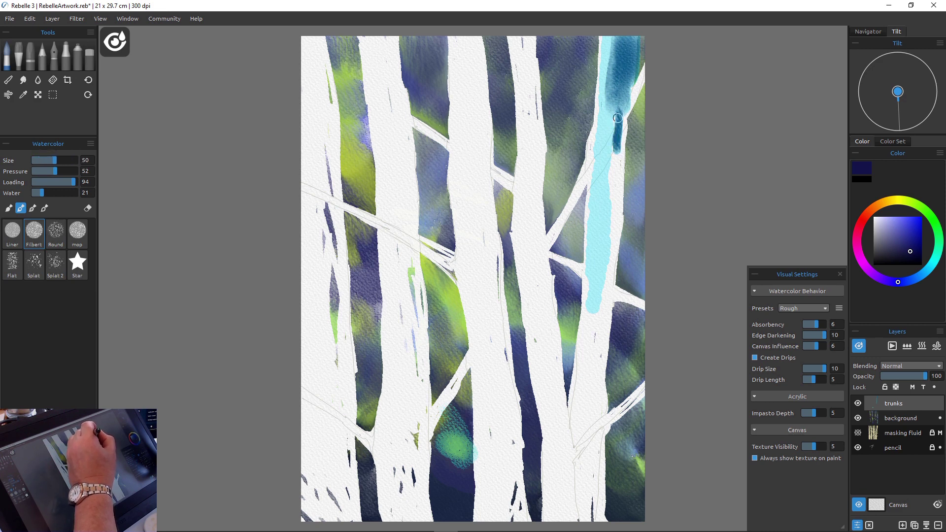
pyautogui.press('w')
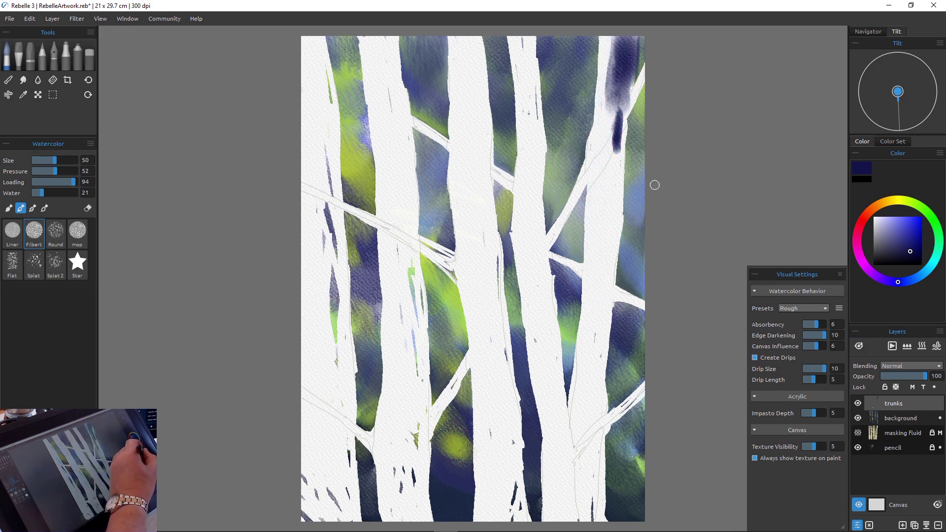
pyautogui.moveTo(614, 114); pyautogui.dragTo(610, 271)
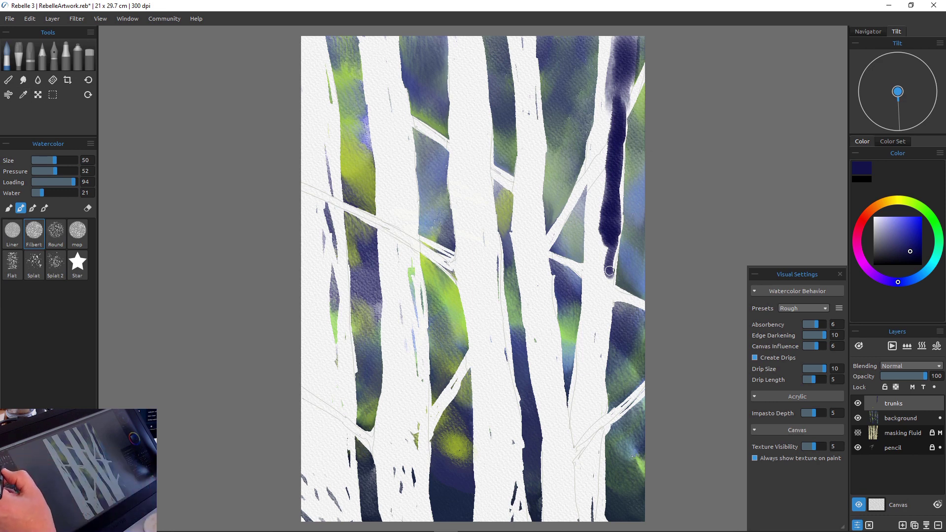
# Set the brush's water to 49 and try extending the navy shading along its left edge on the rightmost trunk
pyautogui.click(54, 193)
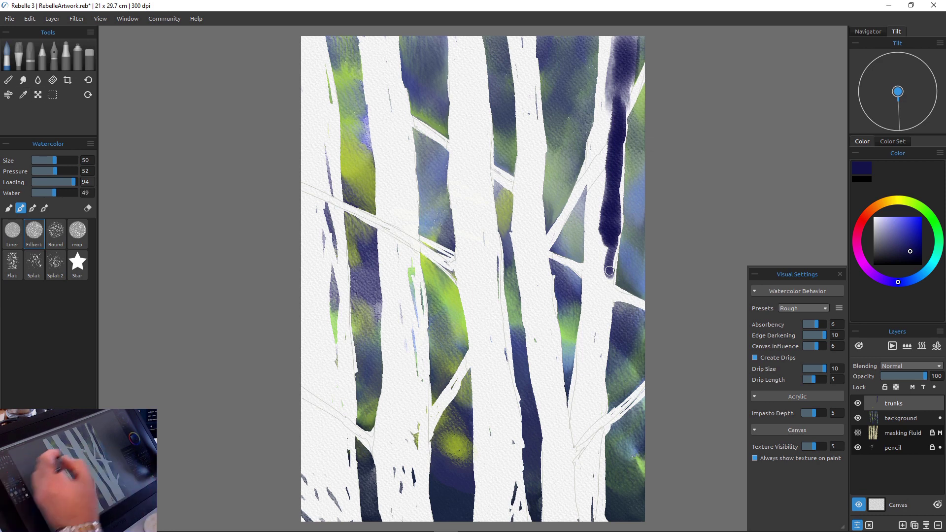
pyautogui.moveTo(612, 107); pyautogui.dragTo(607, 164)
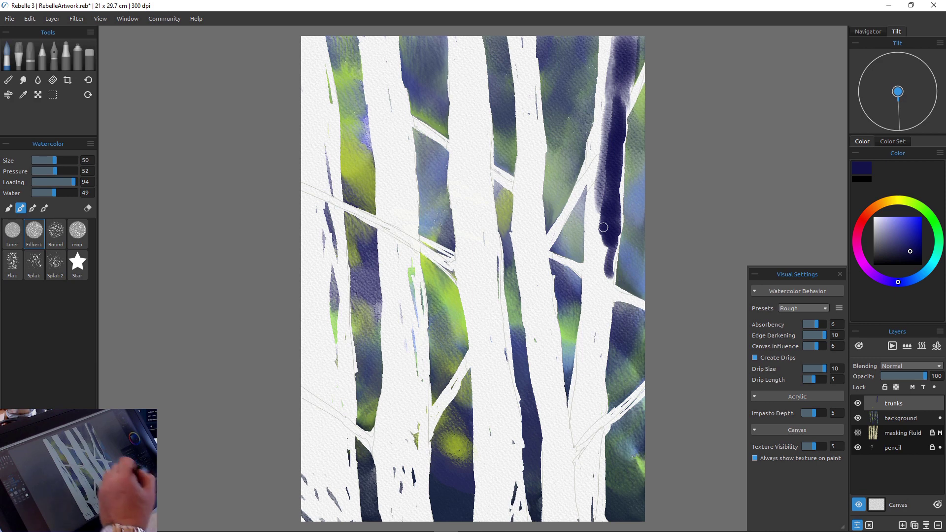
pyautogui.moveTo(612, 110); pyautogui.dragTo(605, 205)
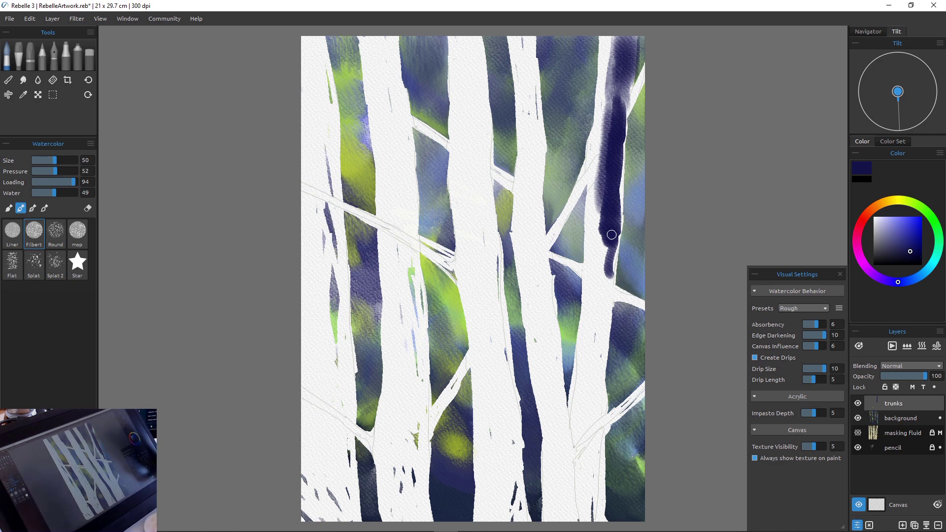
# Undo all the Filbert brush strokes on the rightmost trunk, keeping the water underneath
pyautogui.hotkey('ctrl', 'z')
pyautogui.hotkey('ctrl', 'z')
pyautogui.hotkey('ctrl', 'z')
pyautogui.hotkey('ctrl', 'z')
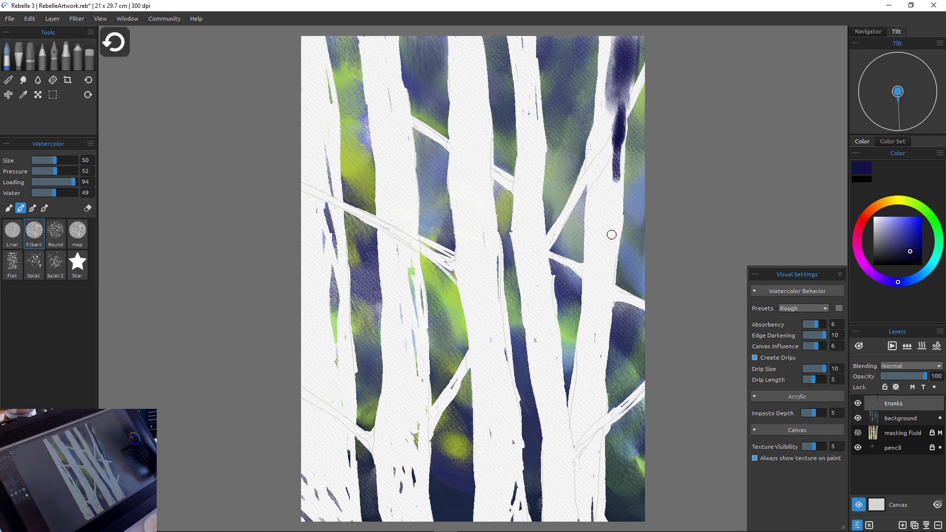
pyautogui.hotkey('ctrl', 'z')
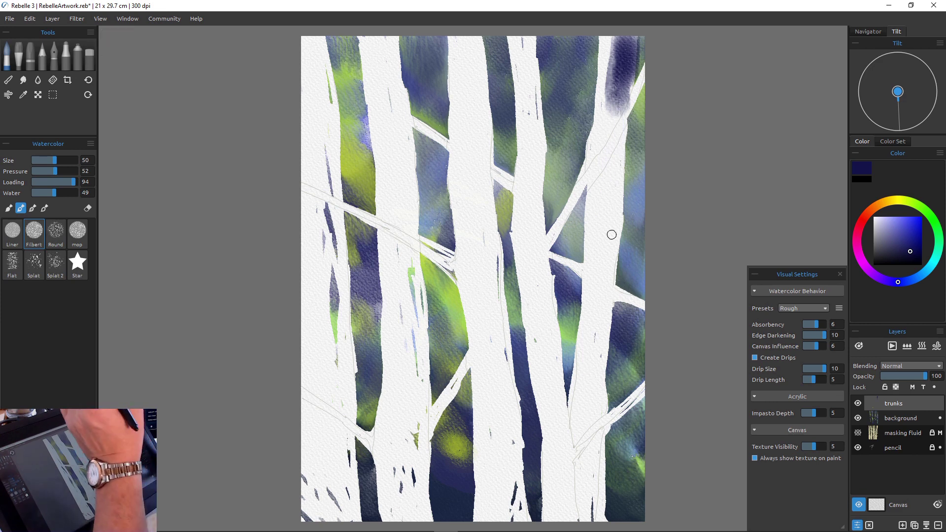
pyautogui.hotkey('ctrl', 'z')
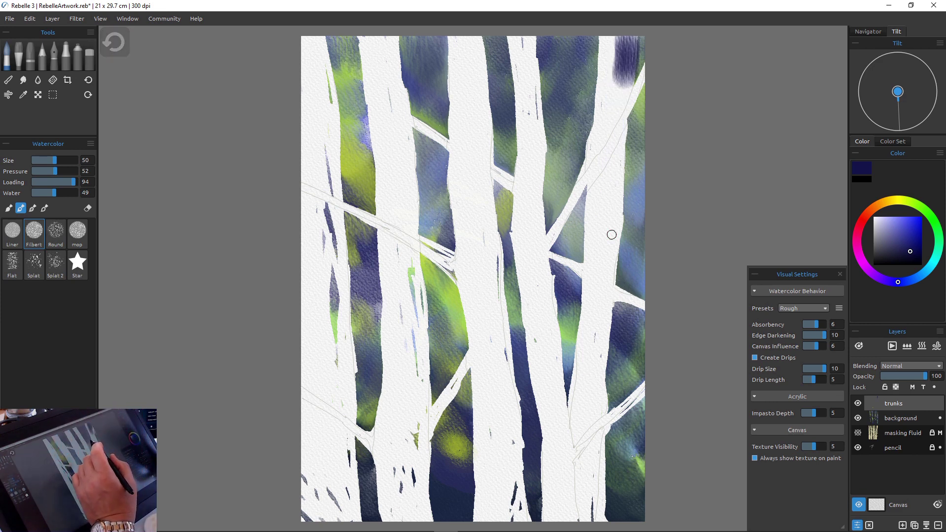
pyautogui.hotkey('ctrl', 'z')
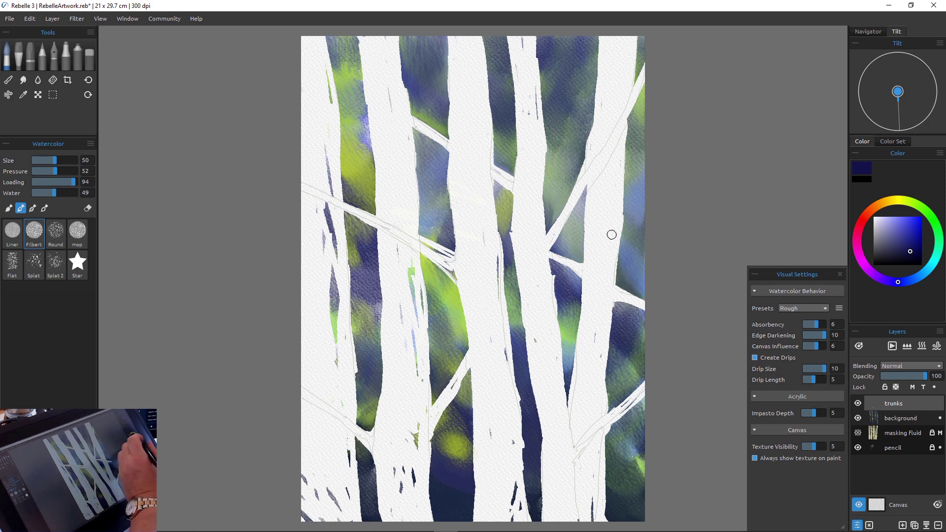
# Show the wet areas, brush more water over the upper half of the rightmost trunk, and hide the wet areas again
pyautogui.click(859, 346)
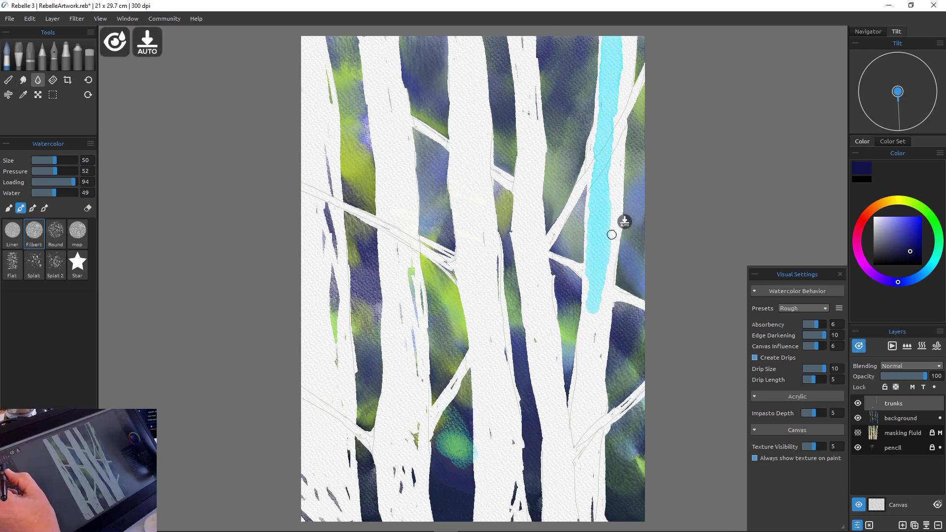
pyautogui.press('w')
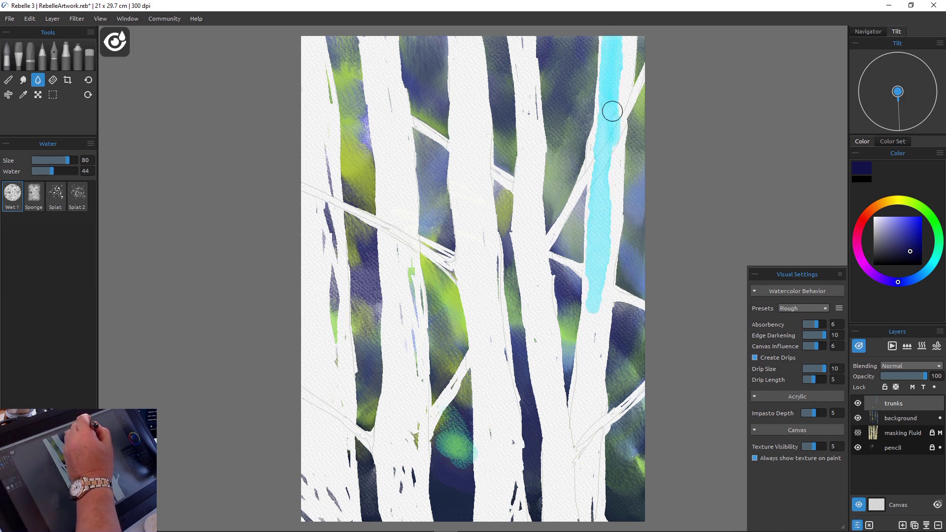
pyautogui.moveTo(612, 111); pyautogui.dragTo(604, 159)
pyautogui.moveTo(604, 195); pyautogui.dragTo(596, 280)
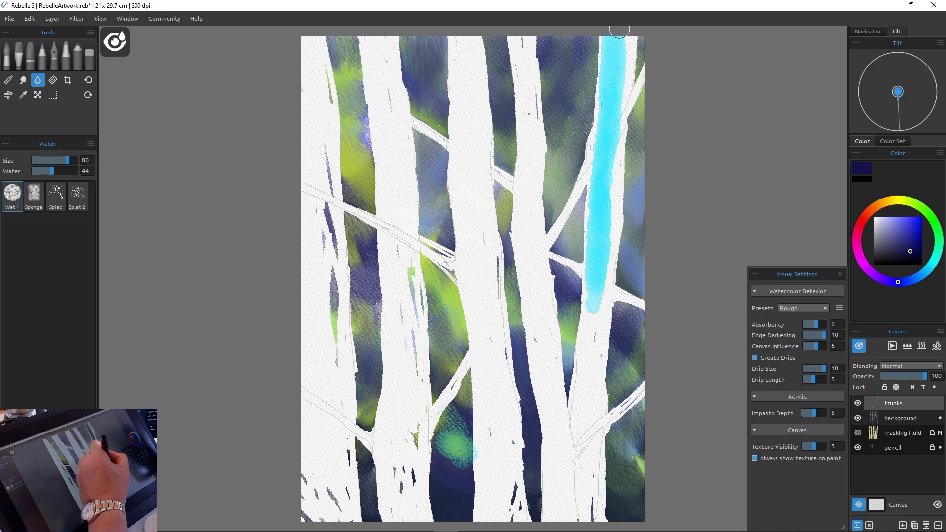
pyautogui.moveTo(615, 30); pyautogui.dragTo(600, 265)
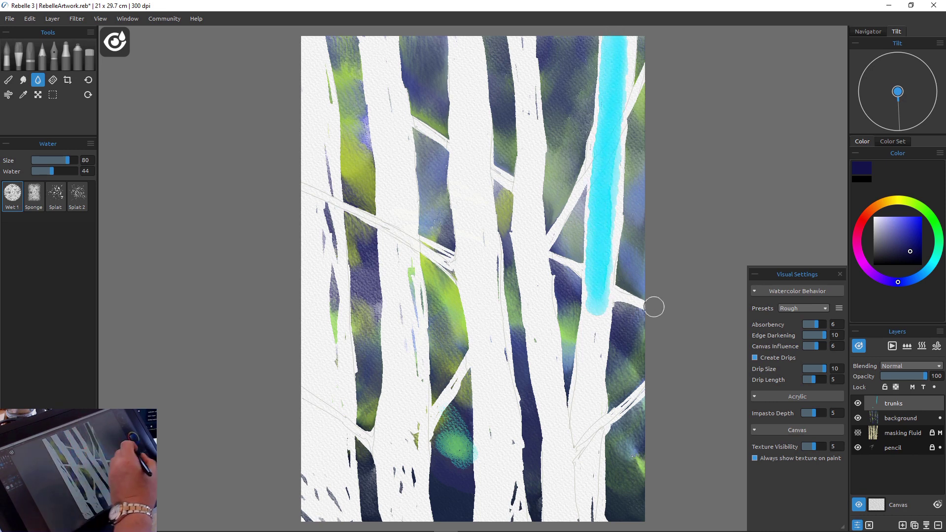
pyautogui.press('w')
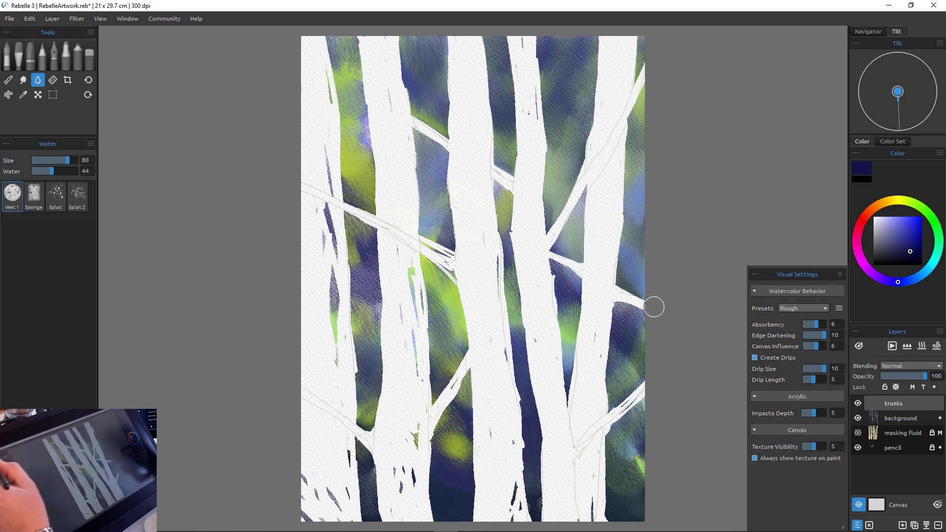
# Paint dark navy shading with the Filbert brush down the right side of the rightmost trunk, to the branch at mid-height
pyautogui.press('b')
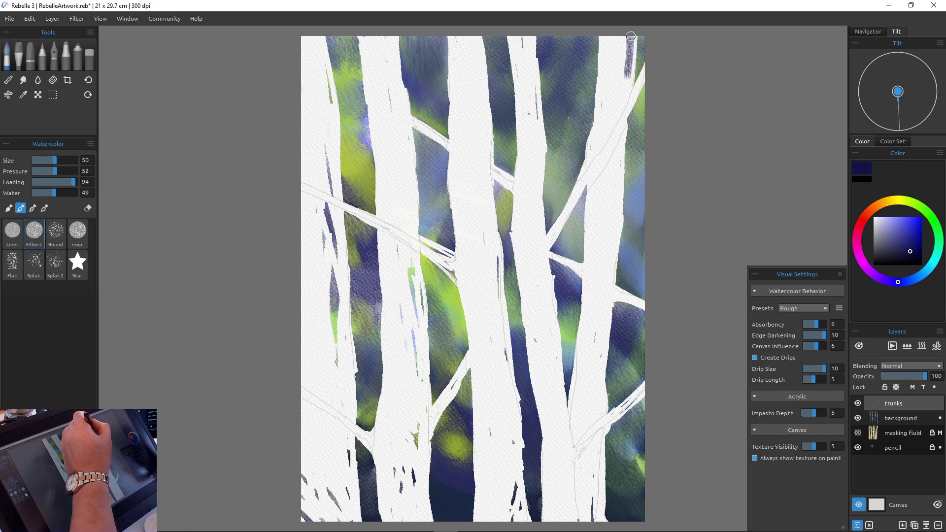
pyautogui.moveTo(629, 64); pyautogui.dragTo(625, 93)
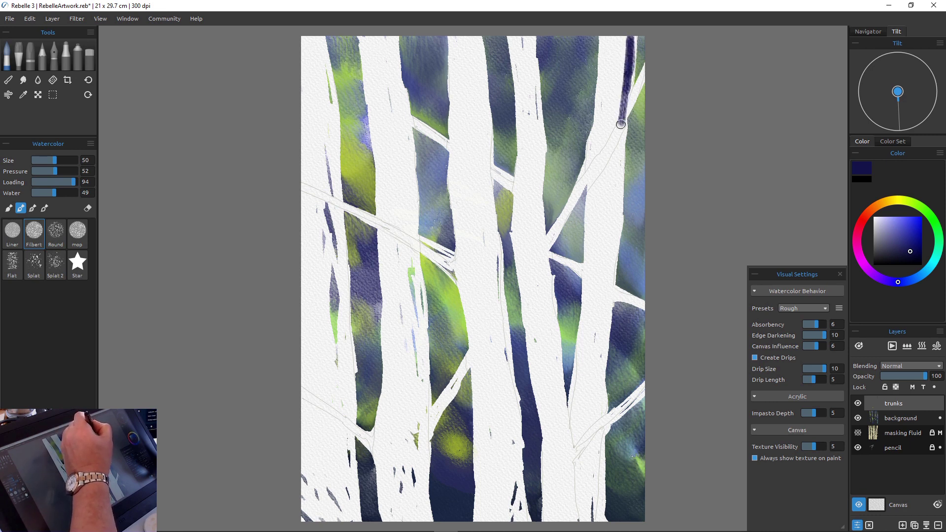
pyautogui.moveTo(625, 56)
pyautogui.mouseDown()
pyautogui.moveTo(615, 200)
pyautogui.moveTo(613, 149)
pyautogui.moveTo(609, 194)
pyautogui.moveTo(610, 202)
pyautogui.moveTo(613, 183)
pyautogui.moveTo(616, 213)
pyautogui.moveTo(605, 214)
pyautogui.moveTo(615, 216)
pyautogui.moveTo(606, 266)
pyautogui.moveTo(606, 230)
pyautogui.moveTo(620, 288)
pyautogui.mouseUp()
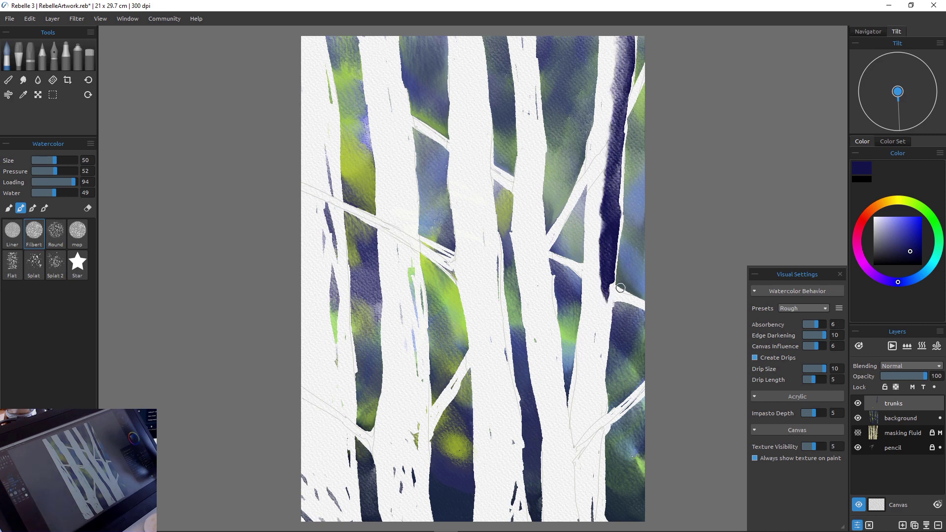
# Try softening the navy shading by brushing water down the rightmost trunk beside it with the wet areas shown
pyautogui.press('w')
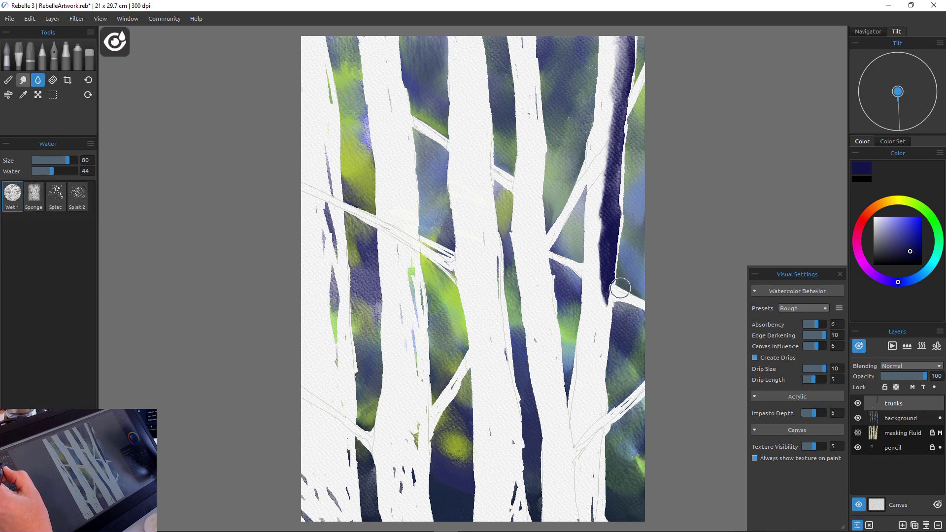
pyautogui.press('w')
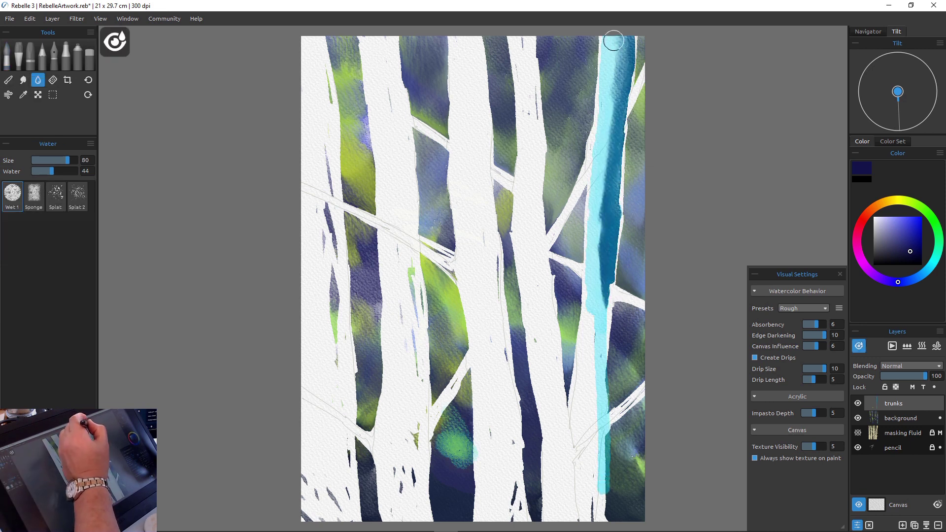
pyautogui.moveTo(614, 40); pyautogui.dragTo(597, 291)
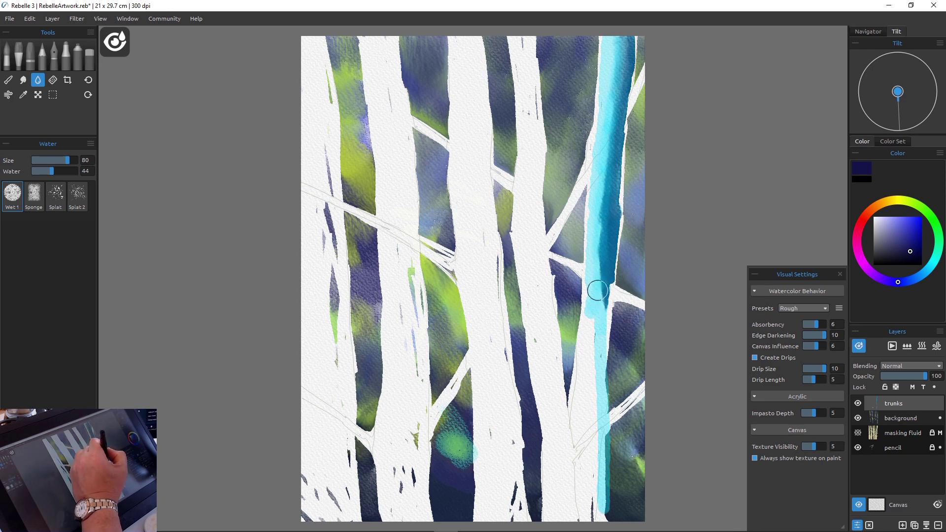
pyautogui.press('w')
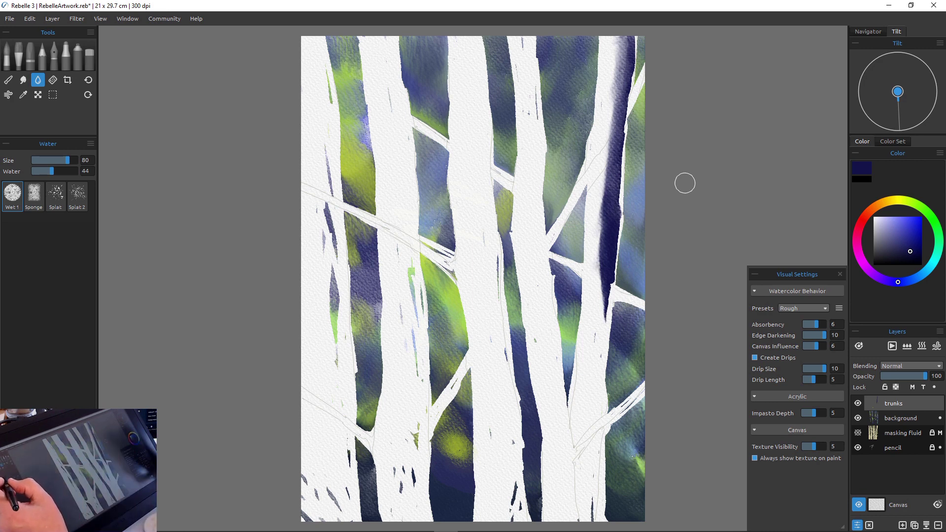
# Set the Filbert brush's water to 65 and try blending navy across the rightmost trunk with the canvas tilt pointing left
pyautogui.press('b')
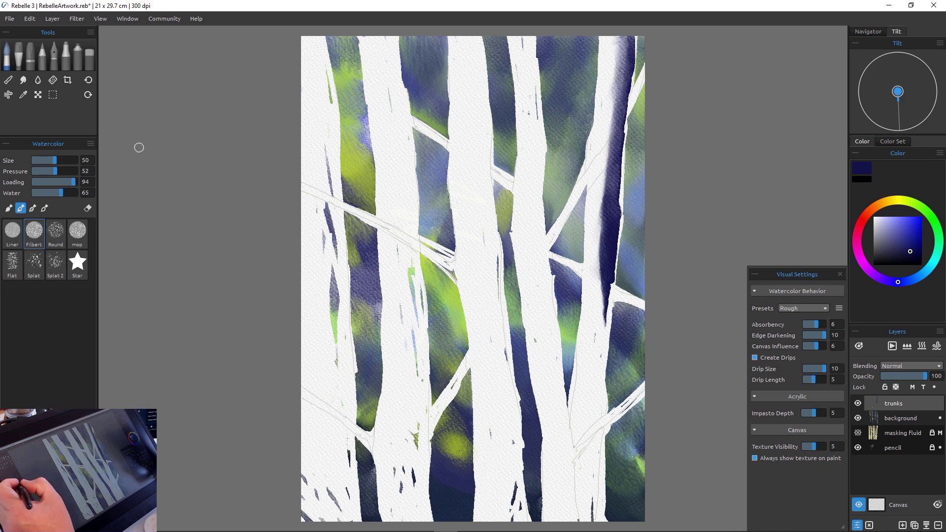
pyautogui.moveTo(617, 35)
pyautogui.mouseDown()
pyautogui.moveTo(614, 119)
pyautogui.moveTo(619, 104)
pyautogui.mouseUp()
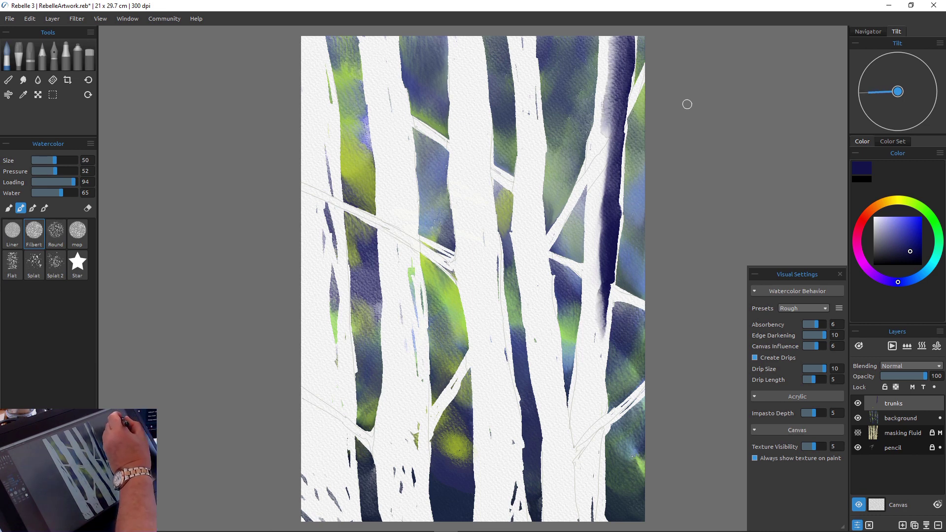
pyautogui.moveTo(612, 121); pyautogui.dragTo(603, 209)
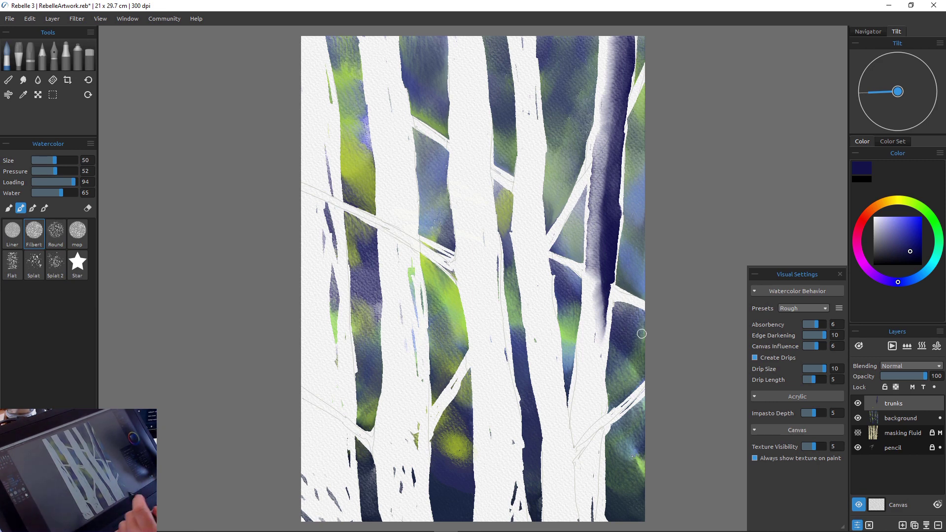
# Undo the blended navy and water strokes on the rightmost trunk, back to the hard-edged navy band
pyautogui.hotkey('ctrl', 'z')
pyautogui.hotkey('ctrl', 'z')
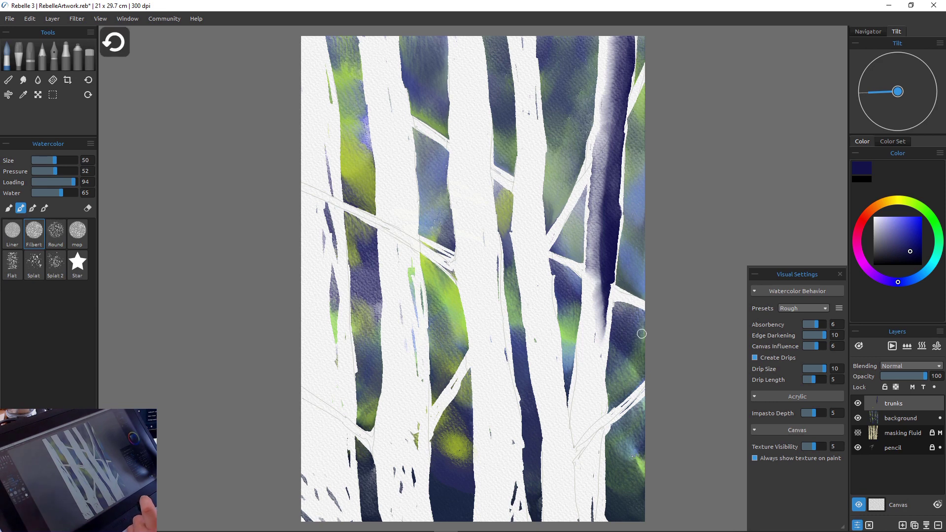
pyautogui.hotkey('ctrl', 'z')
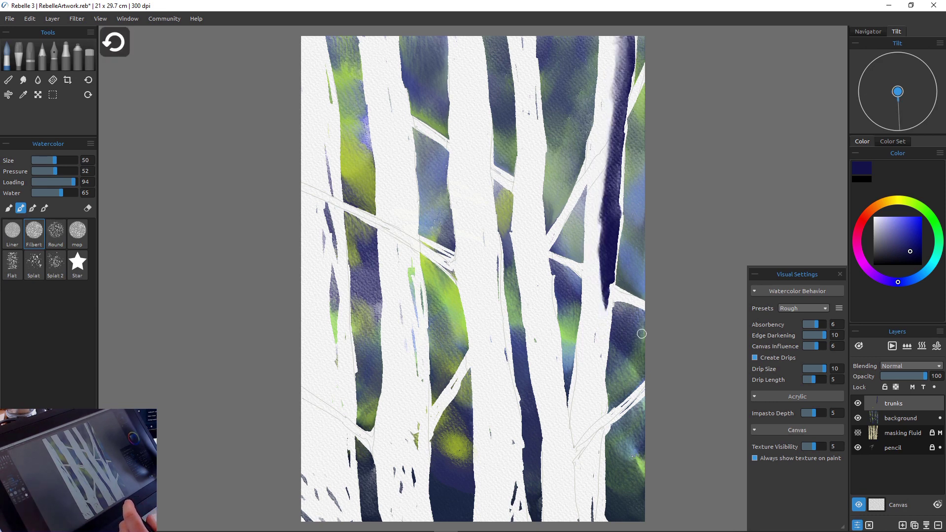
pyautogui.hotkey('ctrl', 'z')
pyautogui.hotkey('ctrl', 'z')
pyautogui.hotkey('ctrl', 'z')
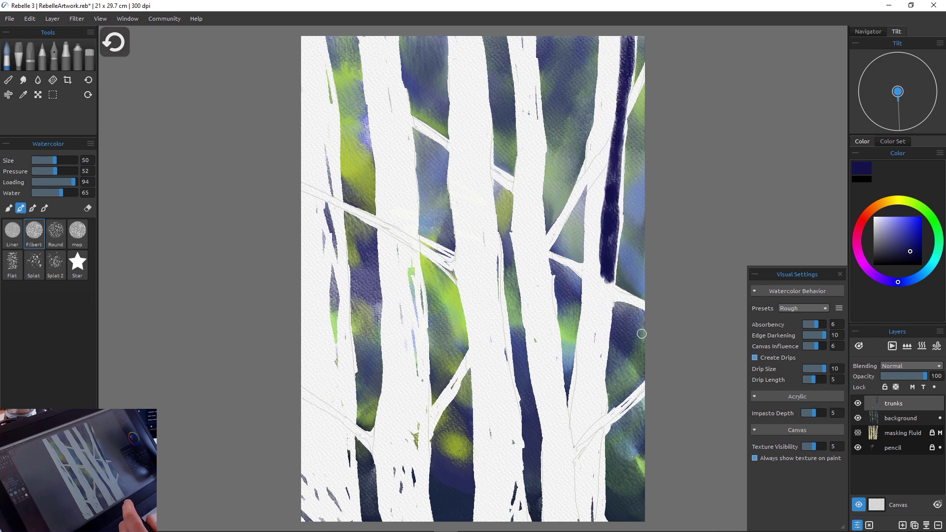
# Undo the remaining navy strokes on the rightmost trunk until the trunk is clean white
pyautogui.hotkey('ctrl', 'z')
pyautogui.hotkey('ctrl', 'z')
pyautogui.hotkey('ctrl', 'z')
pyautogui.hotkey('ctrl', 'z')
pyautogui.hotkey('ctrl', 'z')
pyautogui.hotkey('ctrl', 'z')
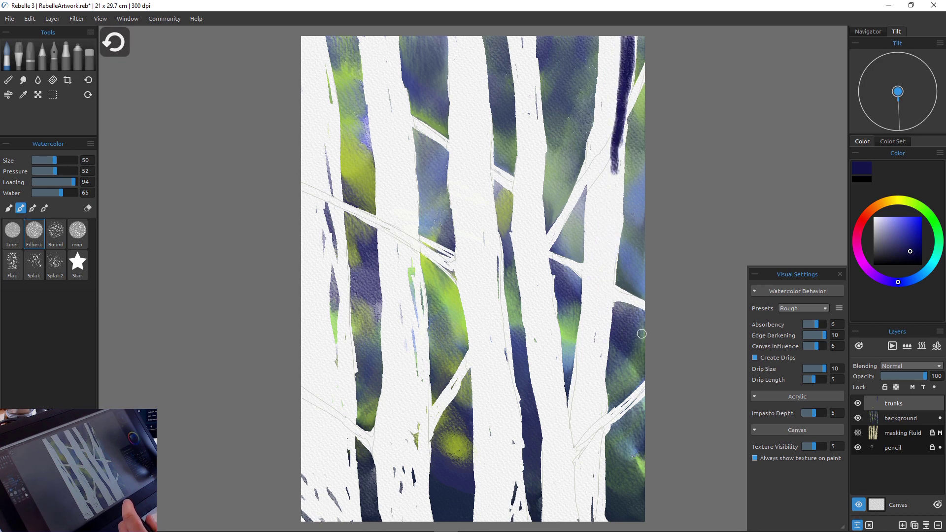
pyautogui.hotkey('ctrl', 'z')
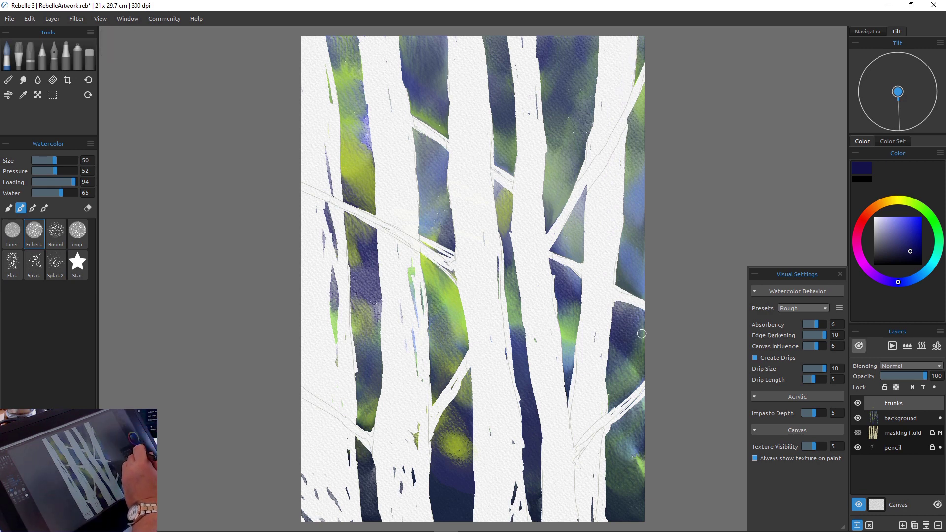
# Show the wet areas and wet the rightmost trunk down to its lower branch with the water brush at size 80, water 67
pyautogui.press('w')
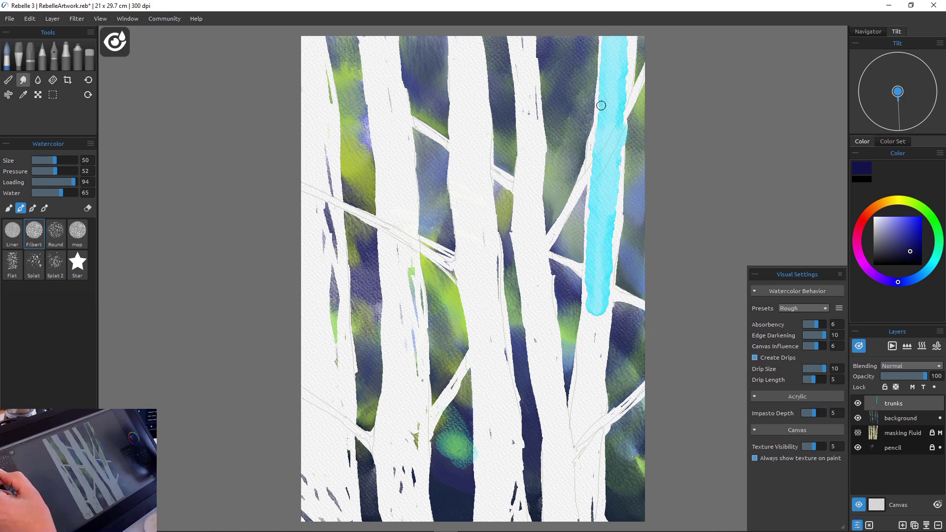
pyautogui.click(38, 80)
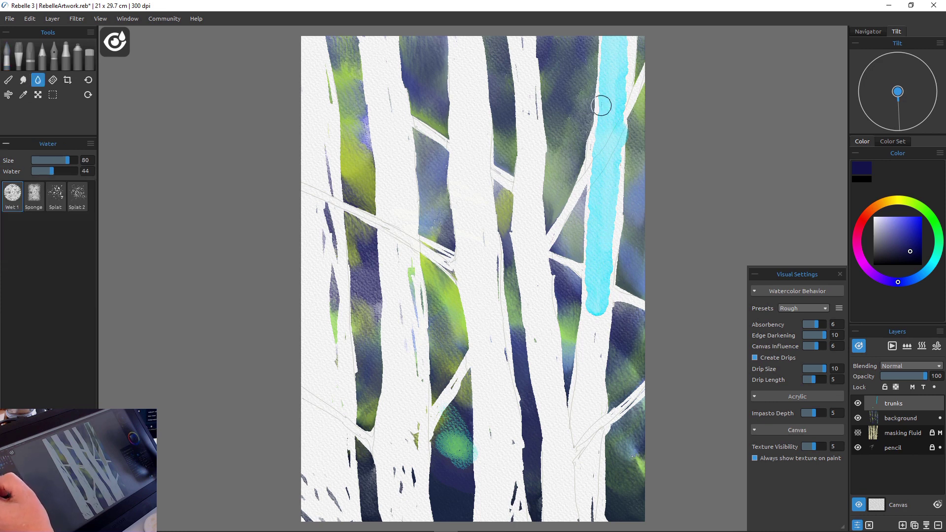
pyautogui.press(']')
pyautogui.press(']')
pyautogui.press(']')
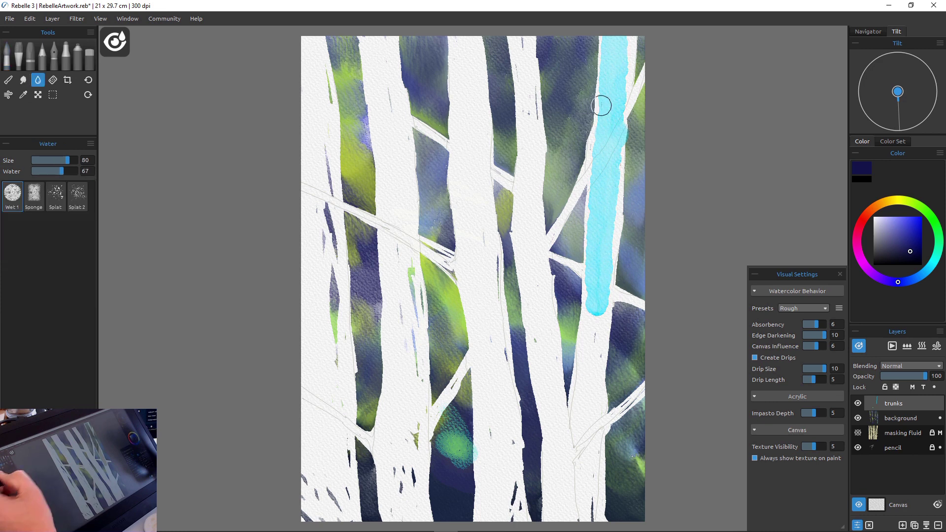
pyautogui.moveTo(615, 42)
pyautogui.mouseDown()
pyautogui.moveTo(614, 109)
pyautogui.moveTo(610, 35)
pyautogui.moveTo(590, 400)
pyautogui.mouseUp()
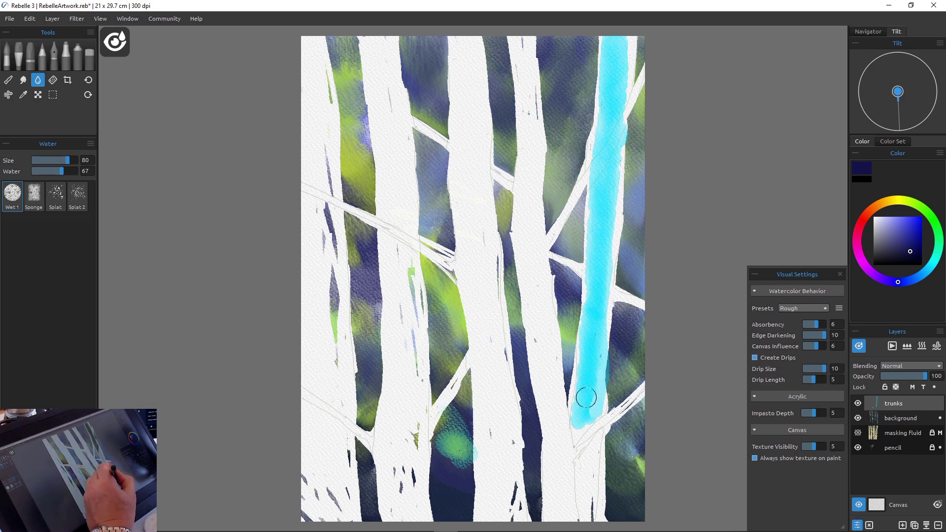
# Extend the water to the base of the rightmost trunk and even it out along the trunk with the brush at size 90
pyautogui.press('[')
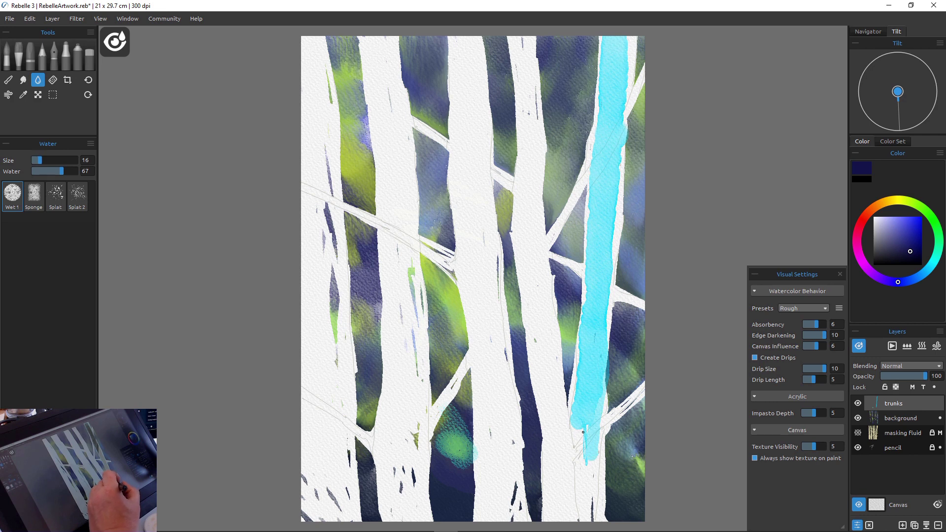
pyautogui.press(']')
pyautogui.press(']')
pyautogui.press(']')
pyautogui.press(']')
pyautogui.press(']')
pyautogui.press(']')
pyautogui.press(']')
pyautogui.moveTo(581, 422)
pyautogui.mouseDown()
pyautogui.moveTo(586, 517)
pyautogui.moveTo(587, 386)
pyautogui.moveTo(578, 413)
pyautogui.moveTo(585, 460)
pyautogui.moveTo(595, 404)
pyautogui.mouseUp()
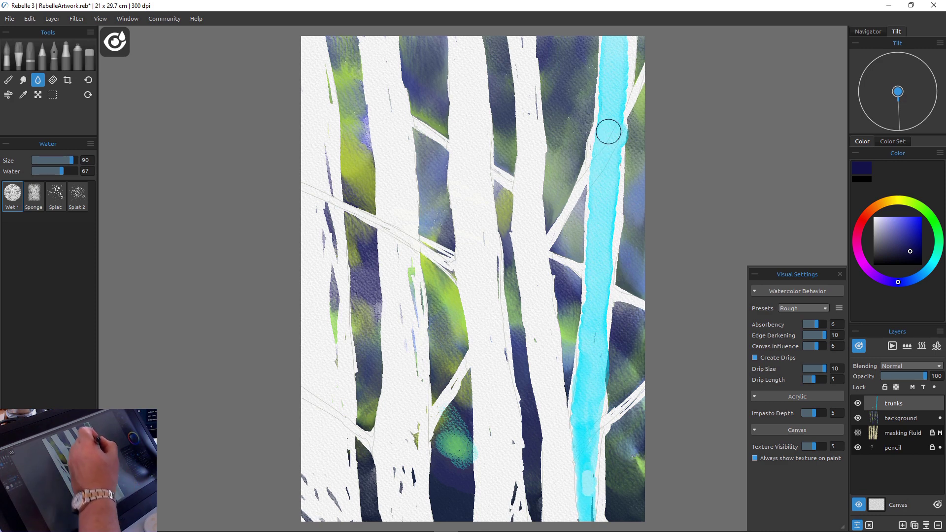
pyautogui.moveTo(609, 132); pyautogui.dragTo(592, 338)
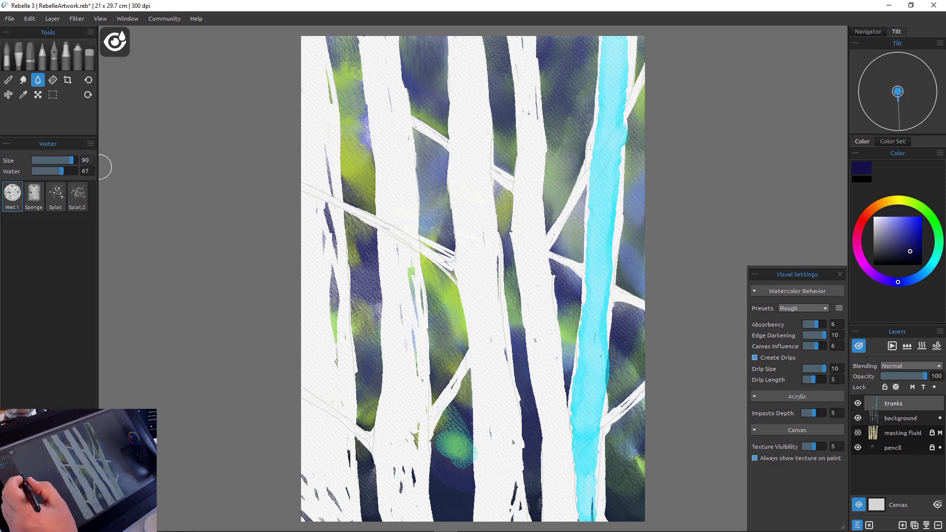
# Dry the branches crossing the wet rightmost trunk with the Dry tool's Circle brush at size 40
pyautogui.press('d')
pyautogui.press('[')
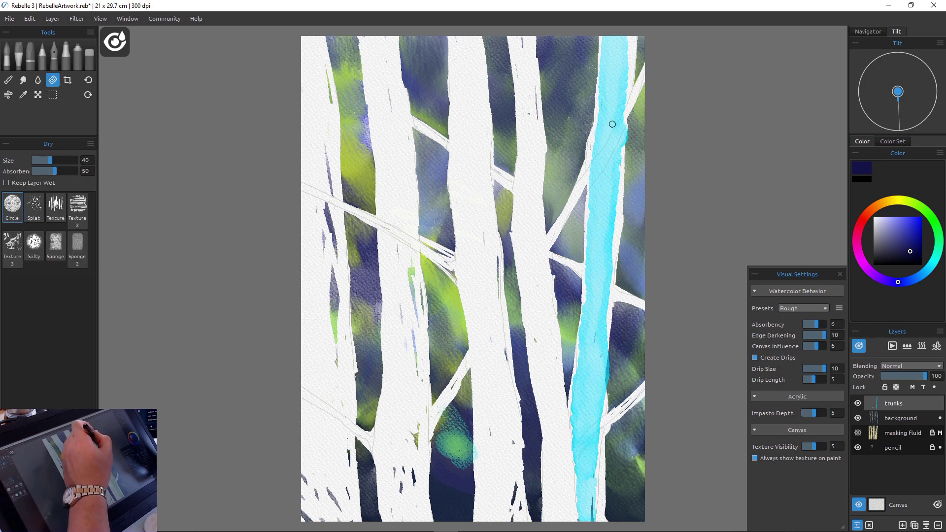
pyautogui.moveTo(623, 122); pyautogui.dragTo(582, 190)
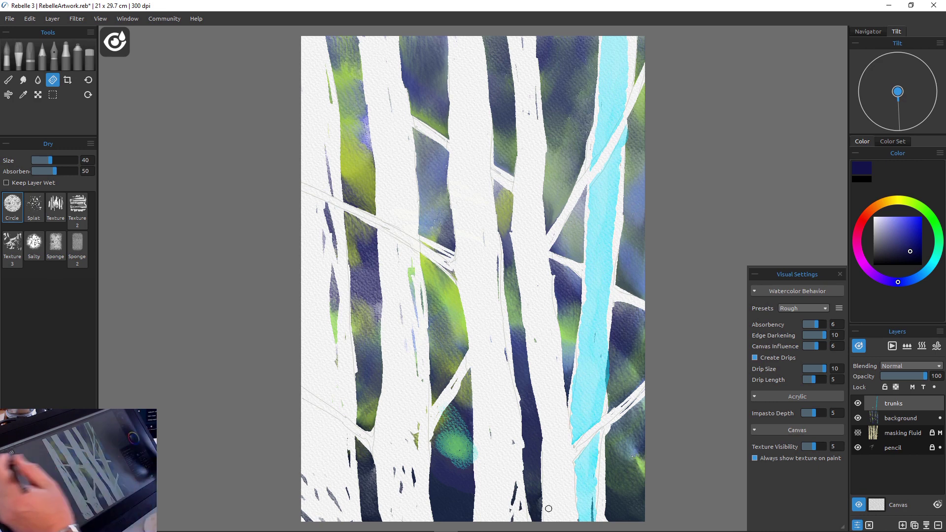
# Paint navy down the rightmost trunk's right edge with the Filbert brush, skipping the branches, and let it flow left using the canvas tilt
pyautogui.click(8, 80)
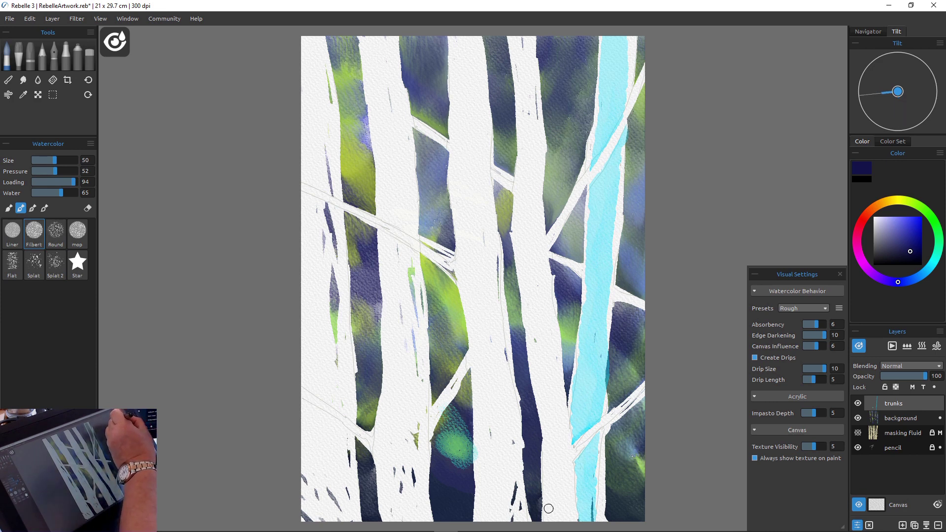
pyautogui.moveTo(626, 74)
pyautogui.mouseDown()
pyautogui.moveTo(631, 38)
pyautogui.moveTo(627, 90)
pyautogui.moveTo(627, 81)
pyautogui.mouseUp()
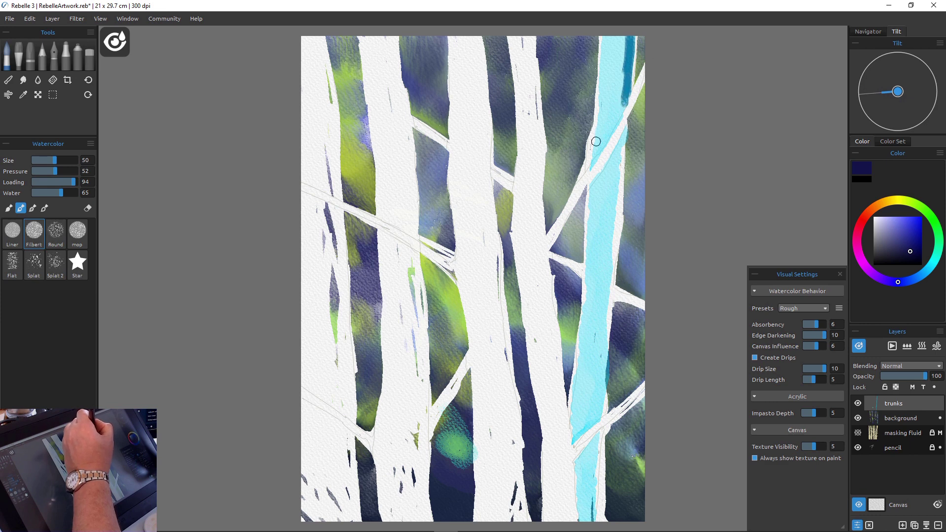
pyautogui.moveTo(622, 144); pyautogui.dragTo(617, 194)
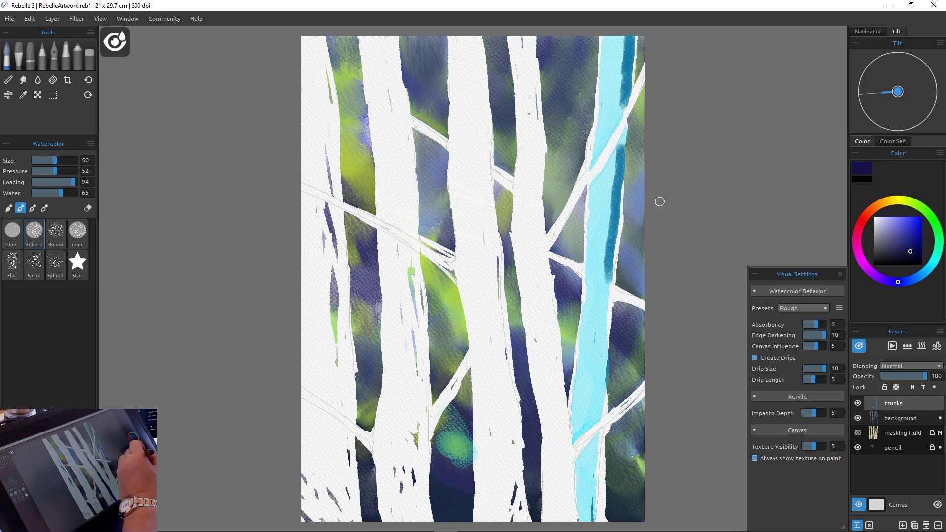
pyautogui.press('w')
pyautogui.moveTo(609, 274); pyautogui.dragTo(604, 312)
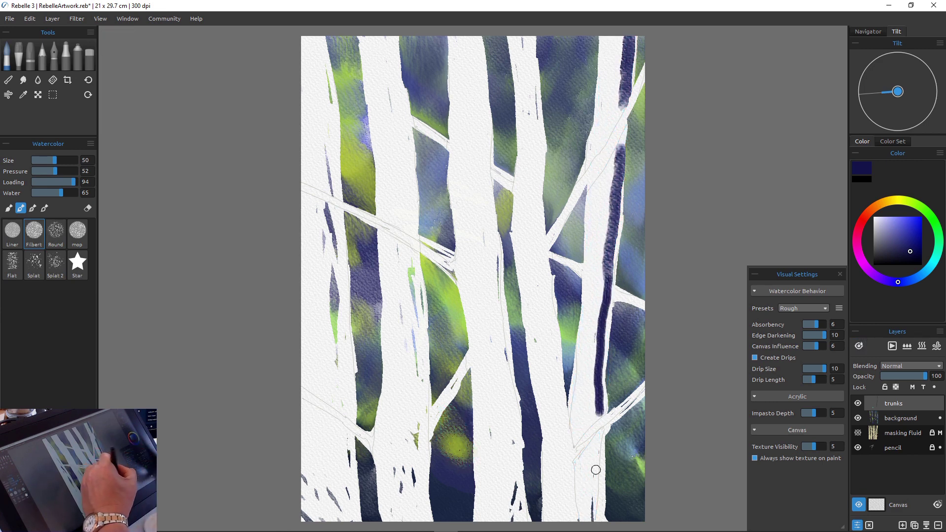
pyautogui.moveTo(601, 434); pyautogui.dragTo(596, 478)
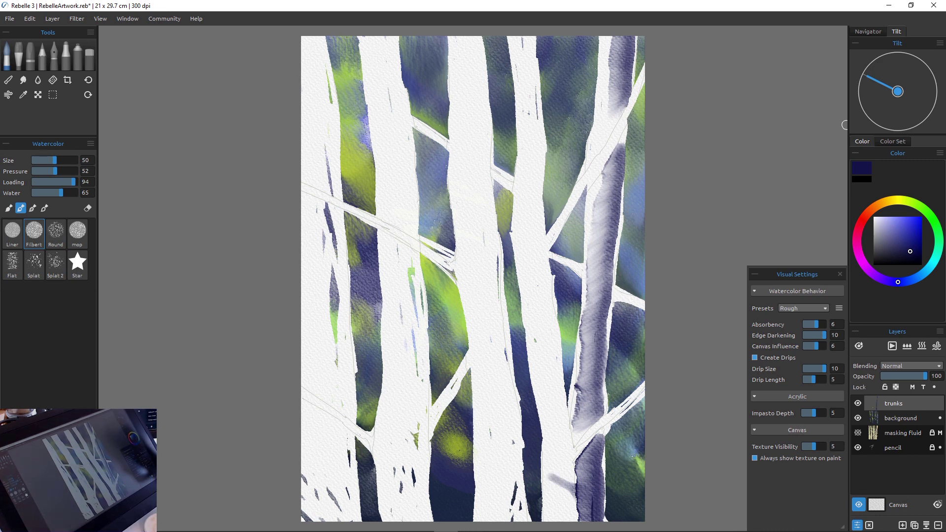
pyautogui.moveTo(515, 460); pyautogui.dragTo(566, 480)
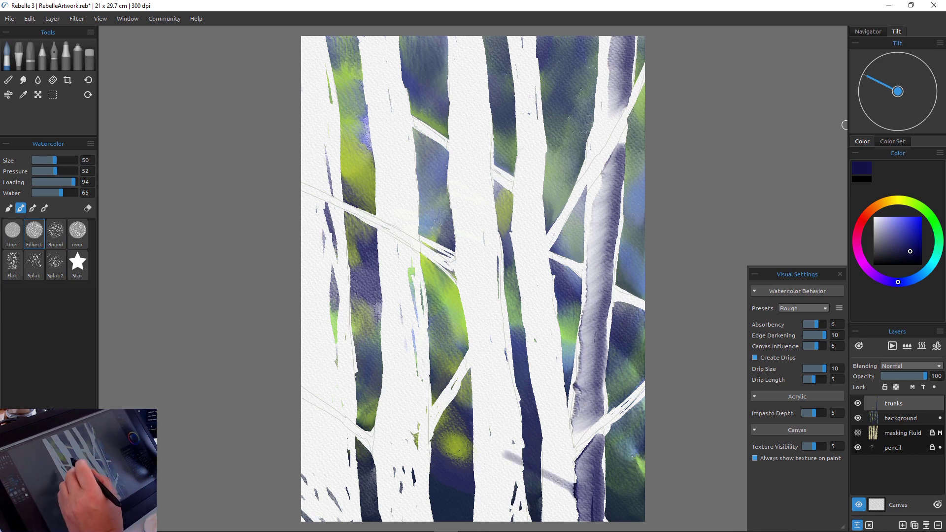
pyautogui.moveTo(481, 442); pyautogui.dragTo(516, 459)
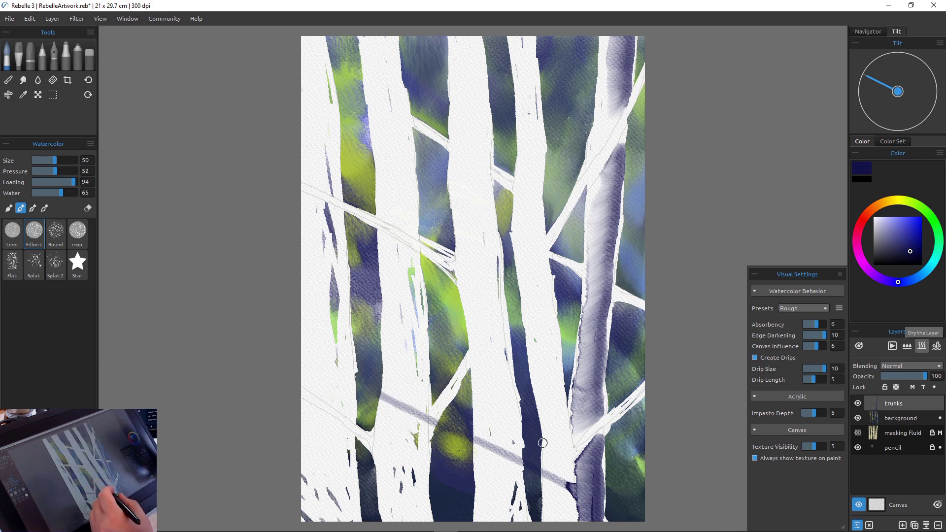
# Erase the stray navy drip from the second and third trunks and the background between them with the Filbert brush in erase mode
pyautogui.click(88, 208)
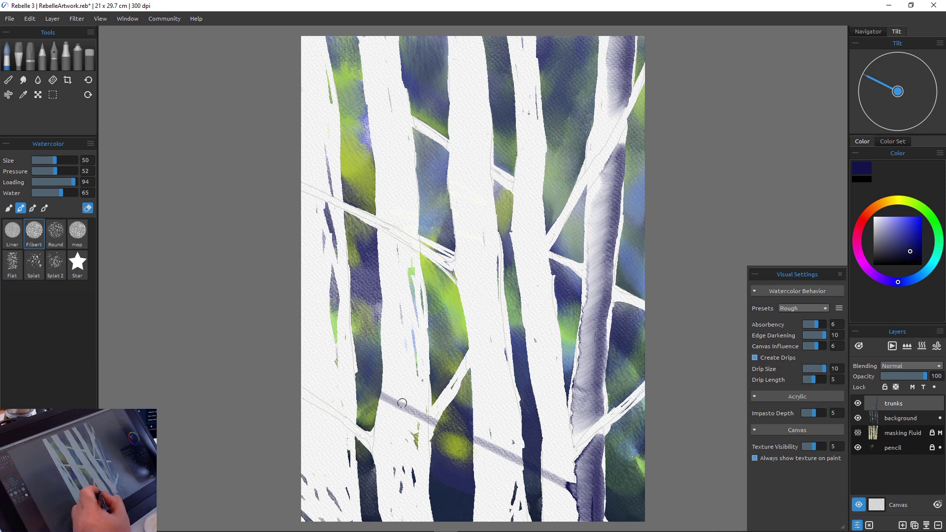
pyautogui.moveTo(402, 404)
pyautogui.mouseDown()
pyautogui.moveTo(430, 426)
pyautogui.moveTo(398, 398)
pyautogui.moveTo(402, 421)
pyautogui.moveTo(387, 403)
pyautogui.mouseUp()
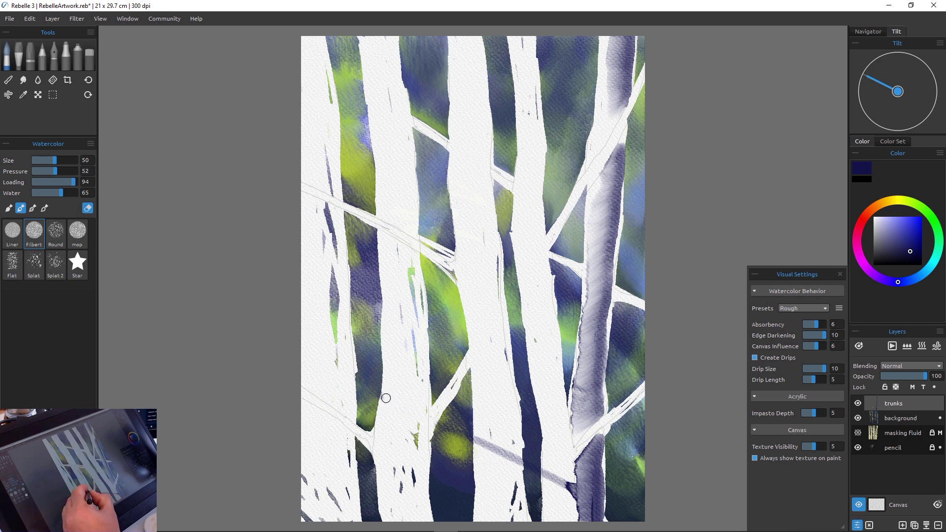
pyautogui.moveTo(481, 435); pyautogui.dragTo(480, 446)
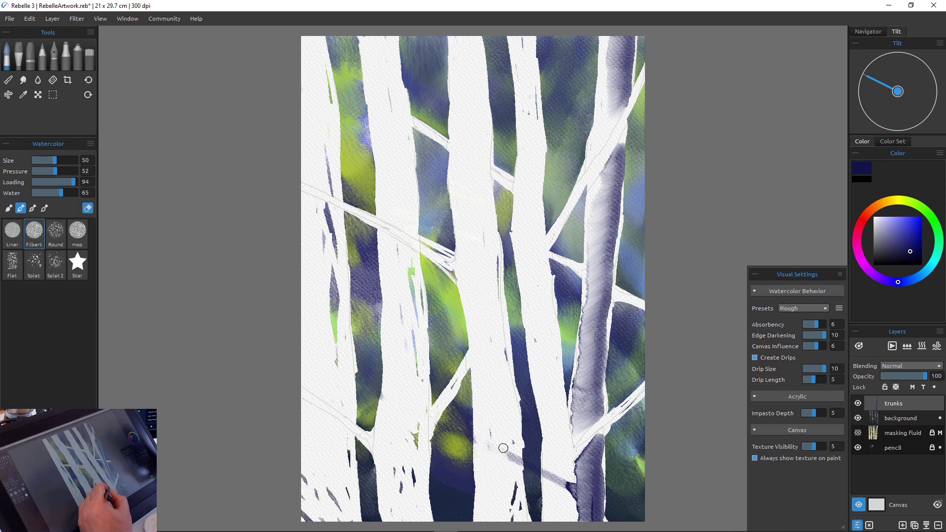
pyautogui.moveTo(518, 462); pyautogui.dragTo(545, 480)
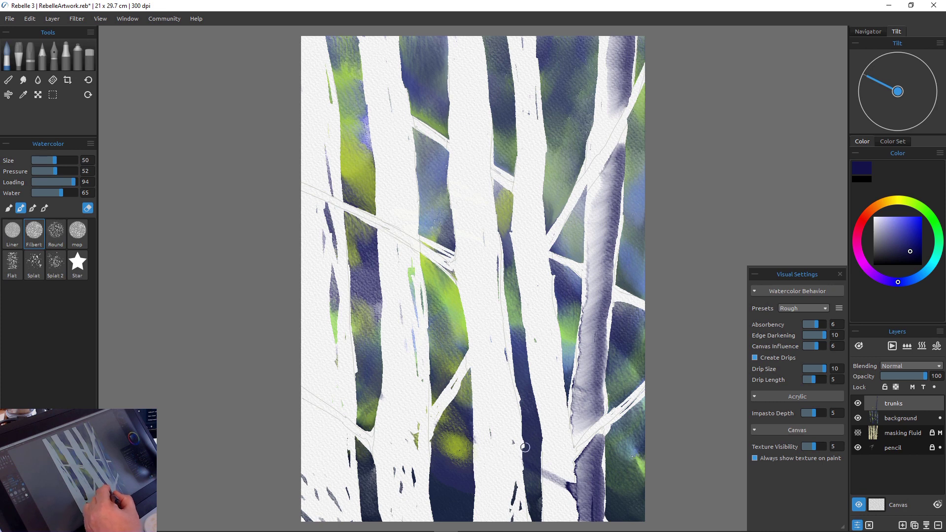
# Show the wet areas and wet the second trunk from the right along its full length with the water brush at size 90, water 67
pyautogui.press('f')
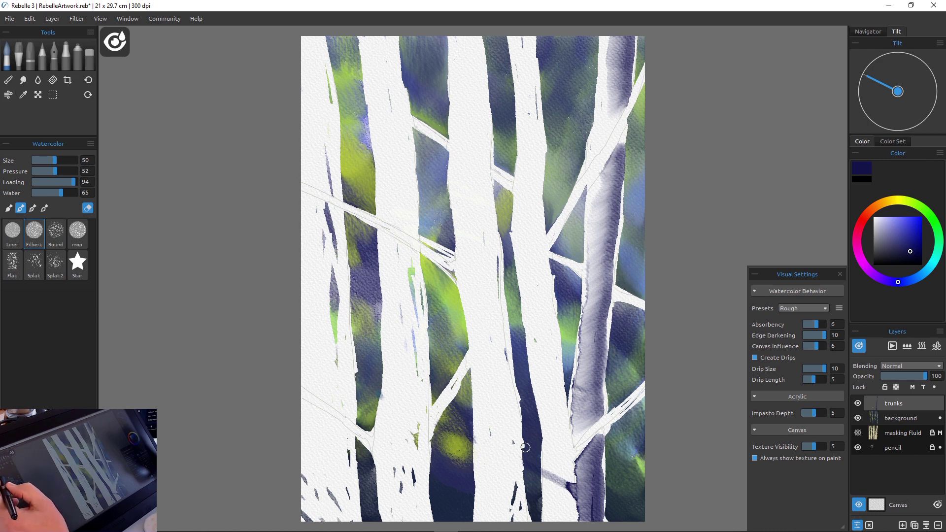
pyautogui.press('w')
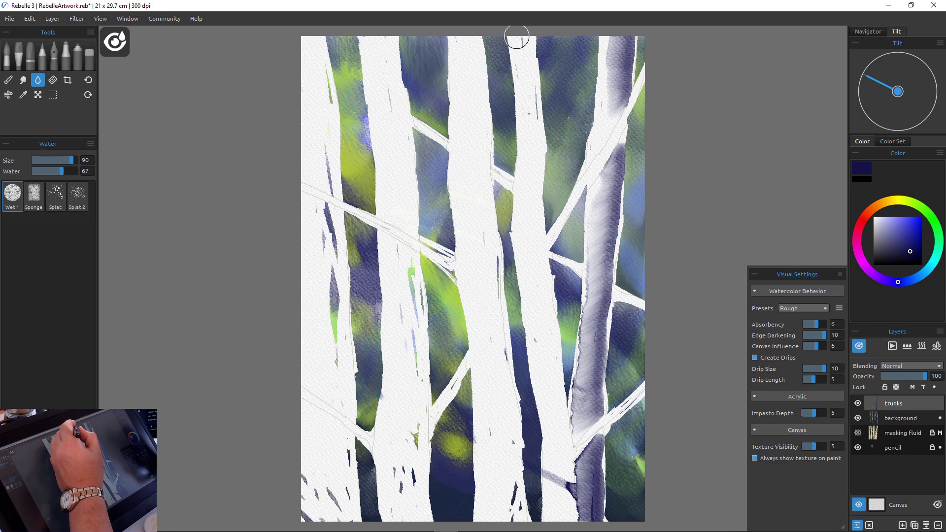
pyautogui.moveTo(517, 37)
pyautogui.mouseDown()
pyautogui.moveTo(530, 139)
pyautogui.moveTo(520, 71)
pyautogui.moveTo(533, 206)
pyautogui.moveTo(524, 246)
pyautogui.moveTo(524, 226)
pyautogui.moveTo(559, 414)
pyautogui.moveTo(559, 516)
pyautogui.mouseUp()
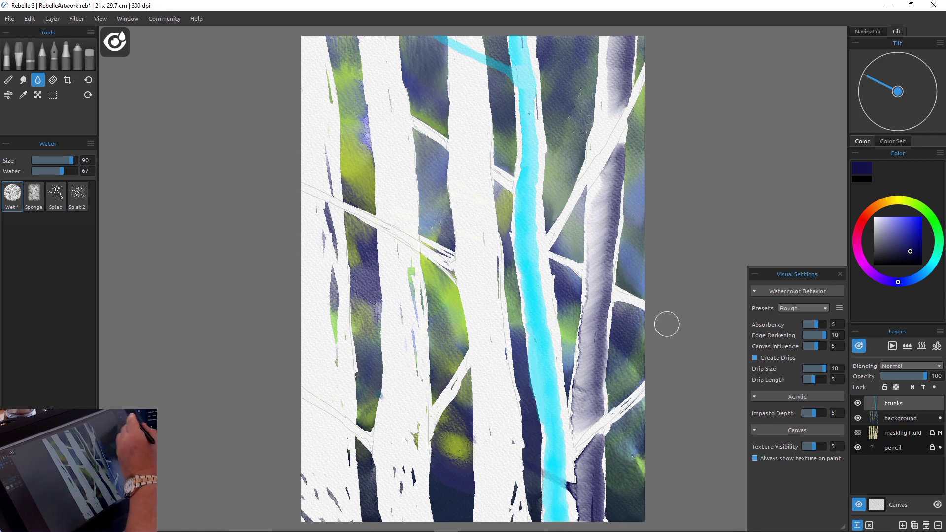
pyautogui.moveTo(519, 38)
pyautogui.mouseDown()
pyautogui.moveTo(524, 208)
pyautogui.moveTo(537, 249)
pyautogui.mouseUp()
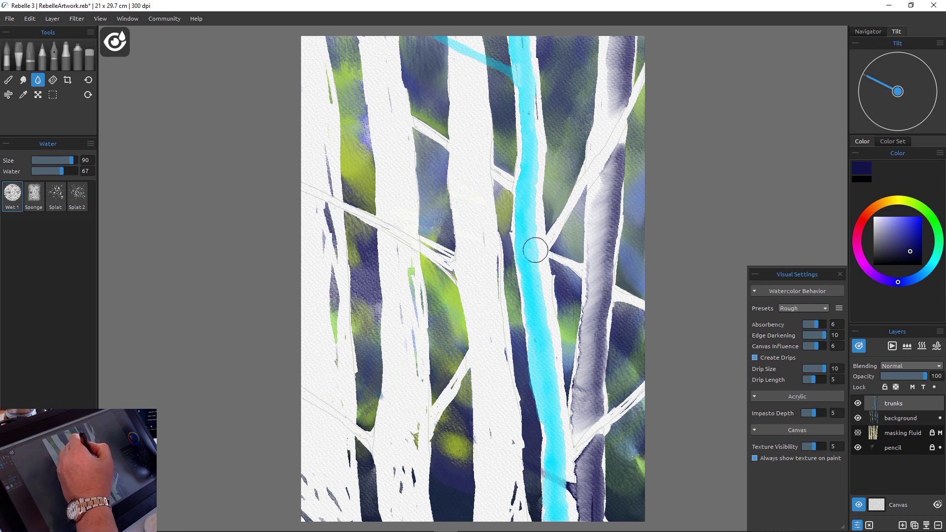
# Erase the water drips running left from the second trunk from the right with the Filbert eraser at size 100, and return to paint mode
pyautogui.press('b')
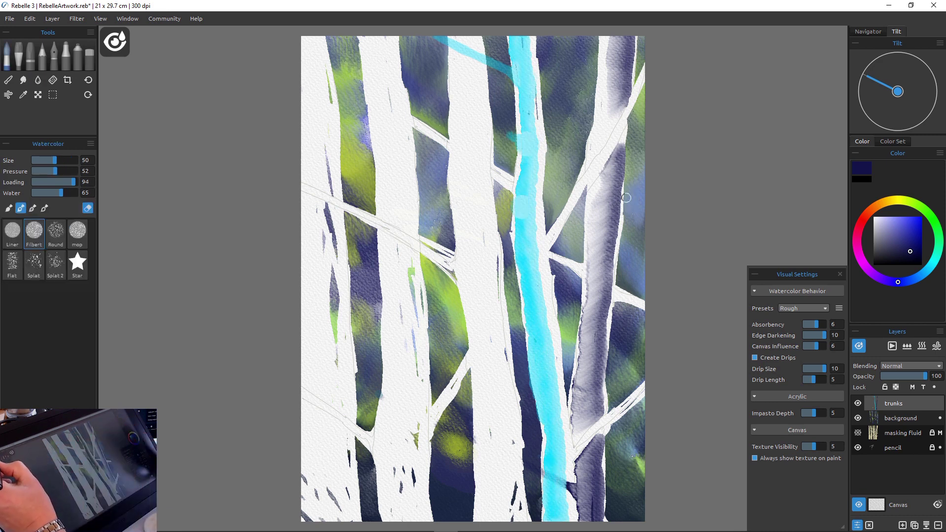
pyautogui.moveTo(458, 109); pyautogui.dragTo(513, 141)
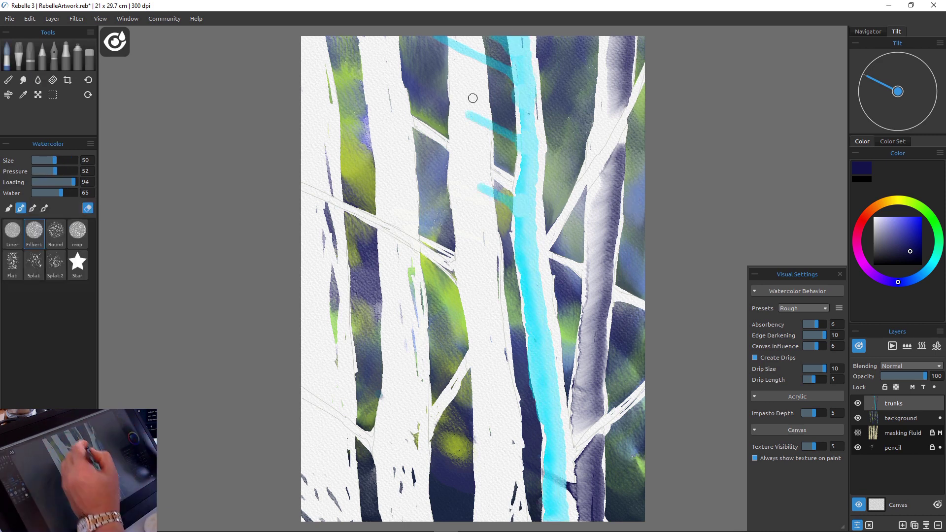
pyautogui.moveTo(471, 183); pyautogui.dragTo(513, 202)
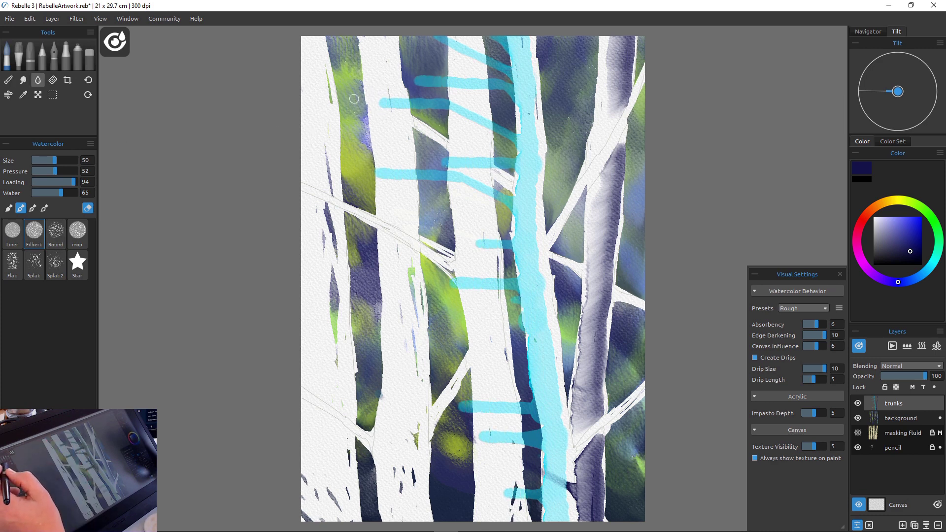
pyautogui.press('b')
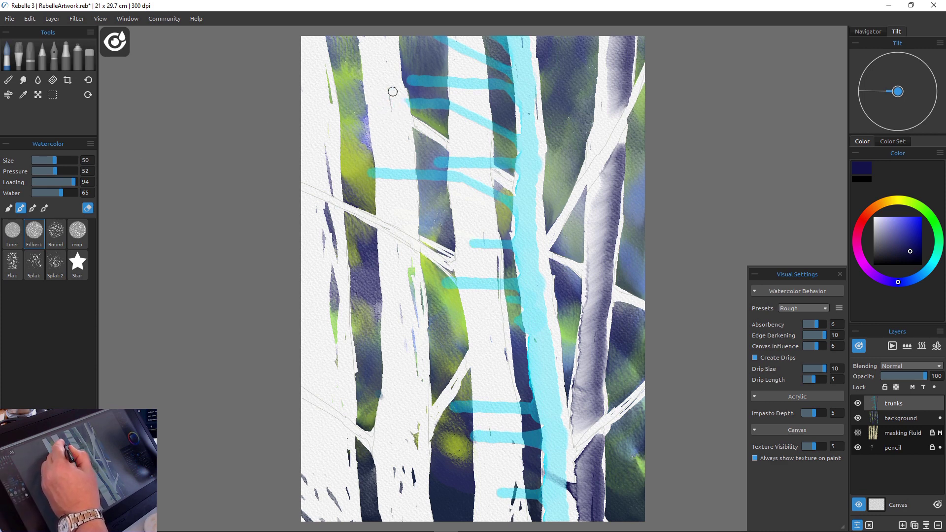
pyautogui.press(']')
pyautogui.press(']')
pyautogui.press(']')
pyautogui.press(']')
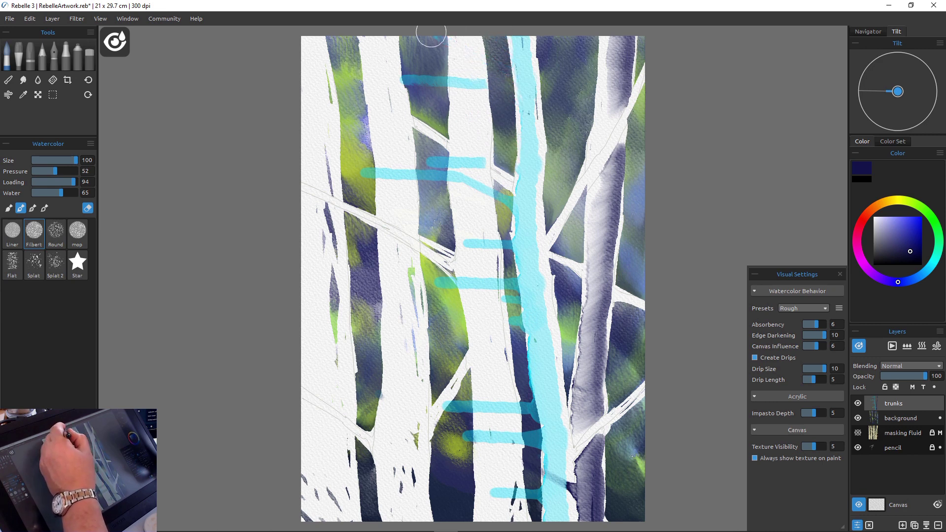
pyautogui.moveTo(457, 56)
pyautogui.mouseDown()
pyautogui.moveTo(474, 91)
pyautogui.moveTo(466, 110)
pyautogui.moveTo(402, 53)
pyautogui.mouseUp()
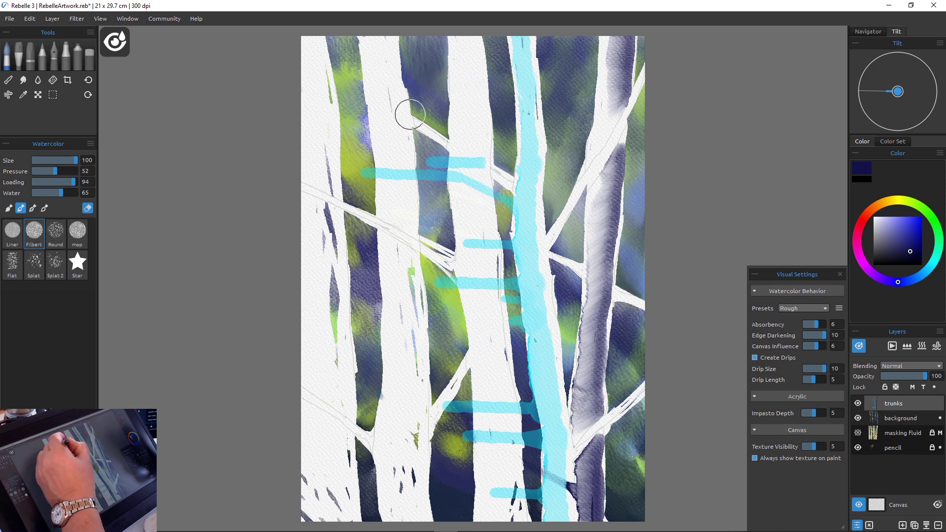
pyautogui.moveTo(492, 176); pyautogui.dragTo(493, 172)
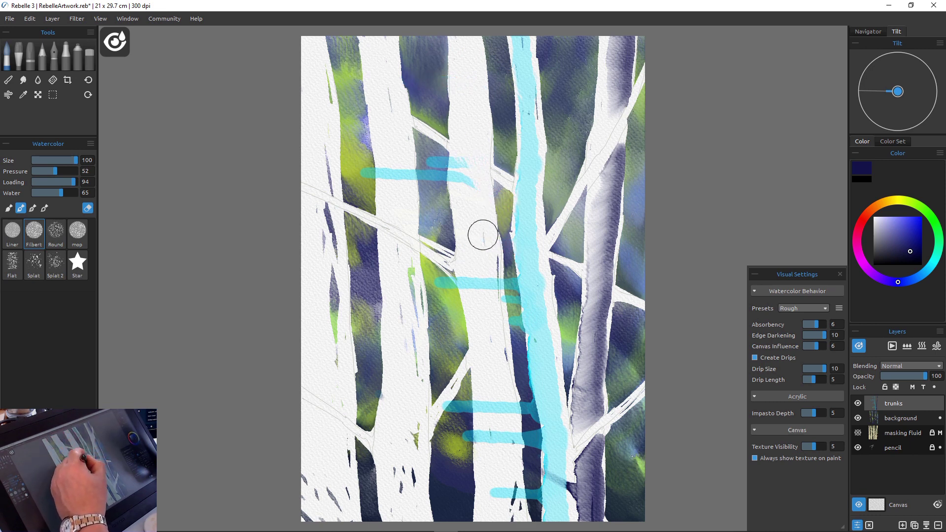
pyautogui.moveTo(444, 143)
pyautogui.mouseDown()
pyautogui.moveTo(446, 196)
pyautogui.moveTo(433, 201)
pyautogui.moveTo(363, 158)
pyautogui.moveTo(338, 159)
pyautogui.moveTo(479, 303)
pyautogui.moveTo(506, 310)
pyautogui.moveTo(509, 271)
pyautogui.moveTo(538, 506)
pyautogui.moveTo(538, 465)
pyautogui.moveTo(534, 506)
pyautogui.moveTo(503, 398)
pyautogui.moveTo(500, 461)
pyautogui.moveTo(428, 384)
pyautogui.moveTo(515, 504)
pyautogui.moveTo(451, 310)
pyautogui.moveTo(471, 302)
pyautogui.moveTo(463, 296)
pyautogui.moveTo(451, 349)
pyautogui.moveTo(449, 203)
pyautogui.moveTo(430, 269)
pyautogui.moveTo(443, 376)
pyautogui.moveTo(442, 511)
pyautogui.mouseUp()
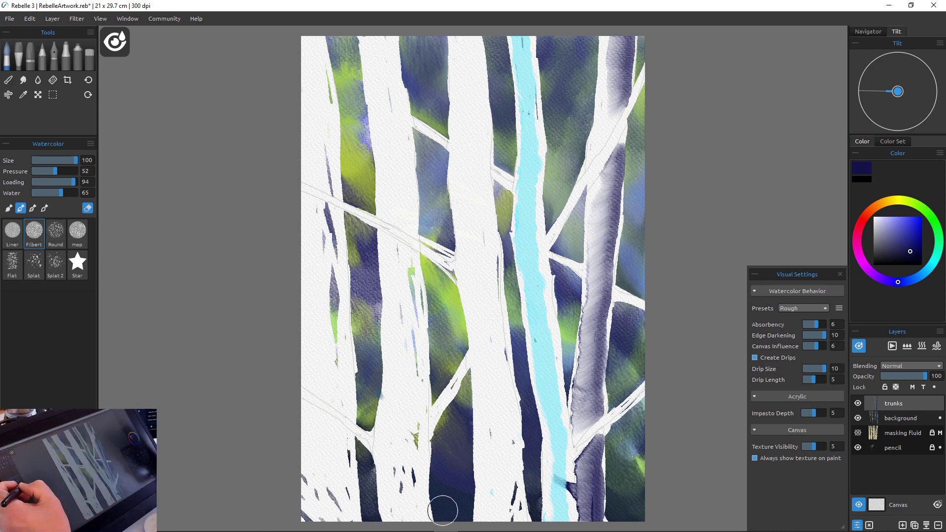
pyautogui.press('e')
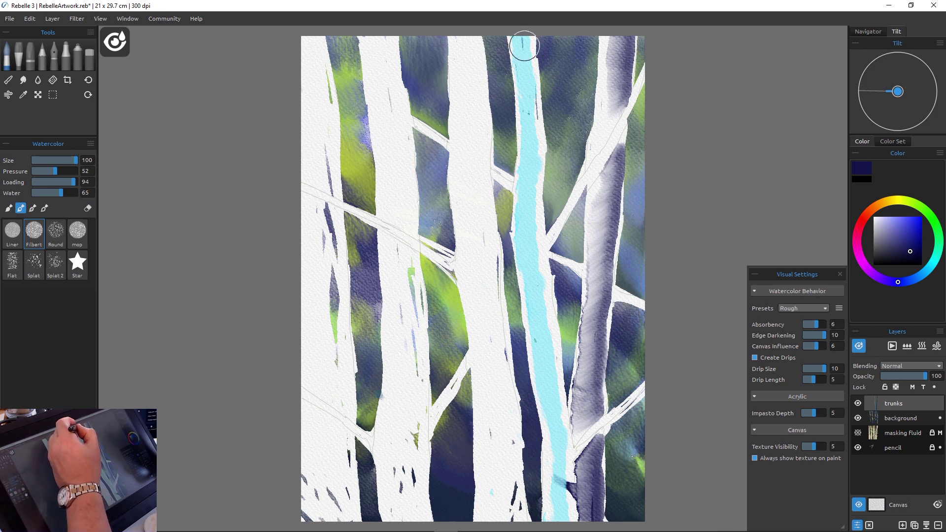
# Paint navy down the right edge of the wetted second trunk from the right with the Filbert at size 40, and hide the wet areas
pyautogui.press('[')
pyautogui.press('[')
pyautogui.press('[')
pyautogui.press('[')
pyautogui.press('[')
pyautogui.press('[')
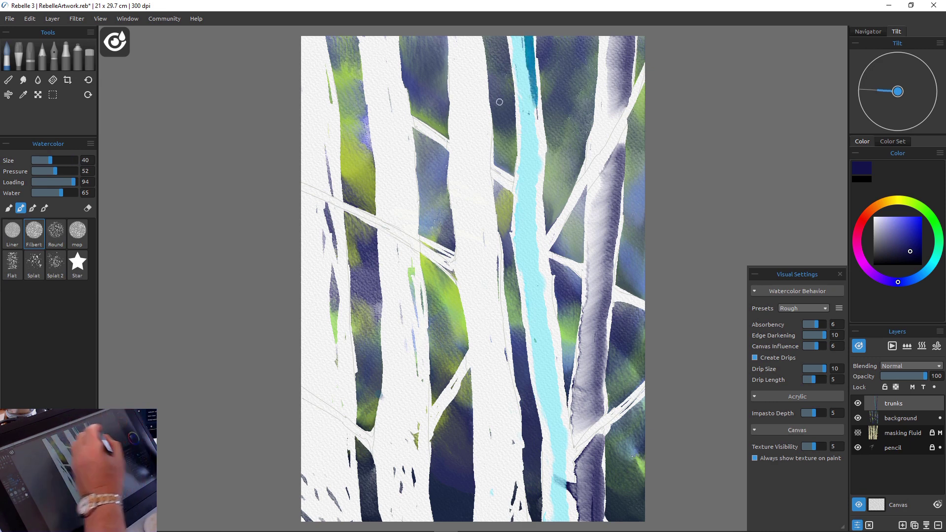
pyautogui.moveTo(534, 95); pyautogui.dragTo(535, 134)
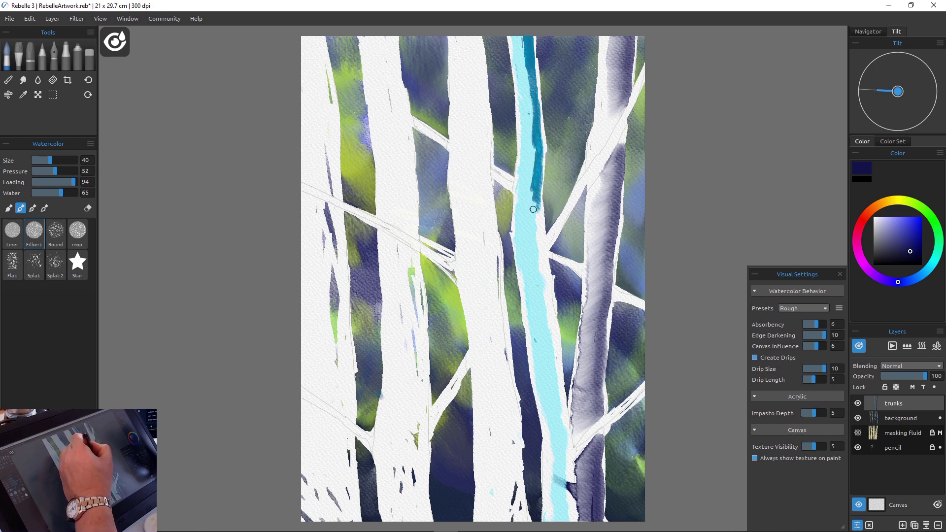
pyautogui.moveTo(536, 228); pyautogui.dragTo(542, 233)
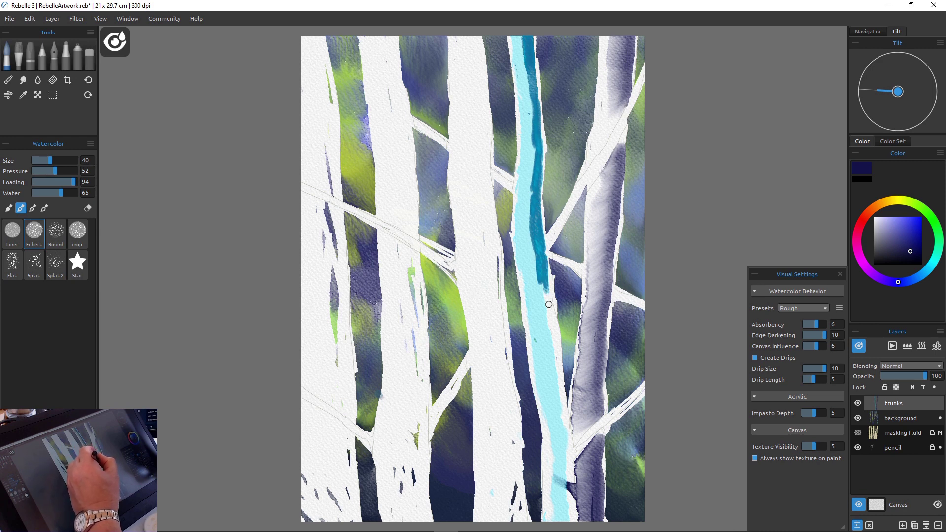
pyautogui.moveTo(540, 276); pyautogui.dragTo(543, 284)
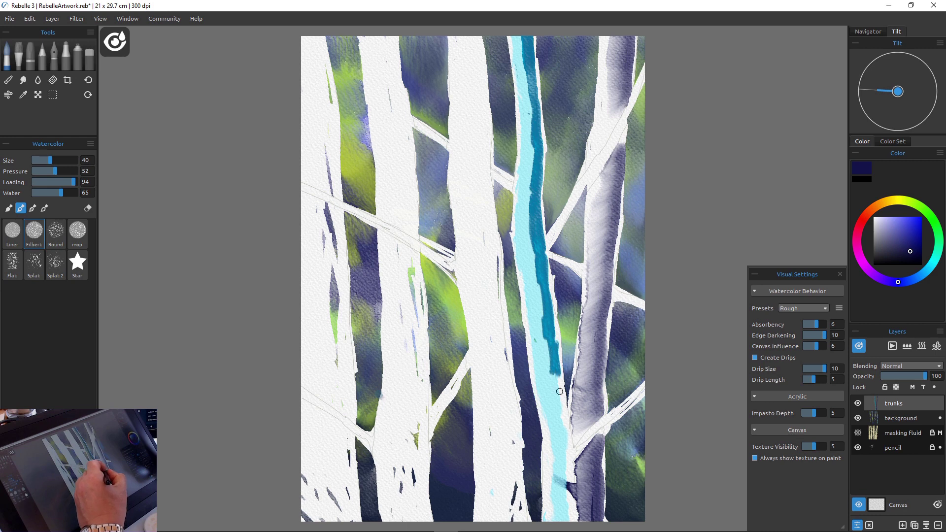
pyautogui.moveTo(559, 392); pyautogui.dragTo(570, 452)
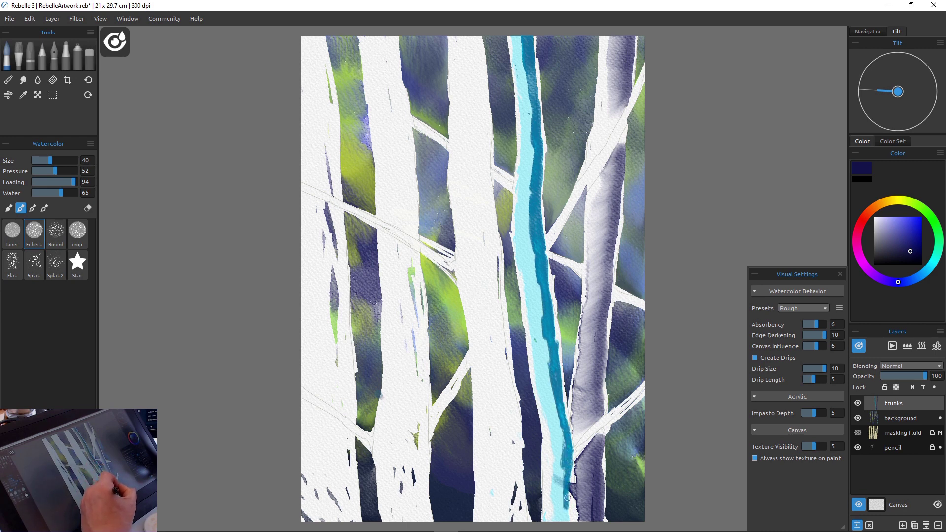
pyautogui.moveTo(568, 490); pyautogui.dragTo(570, 514)
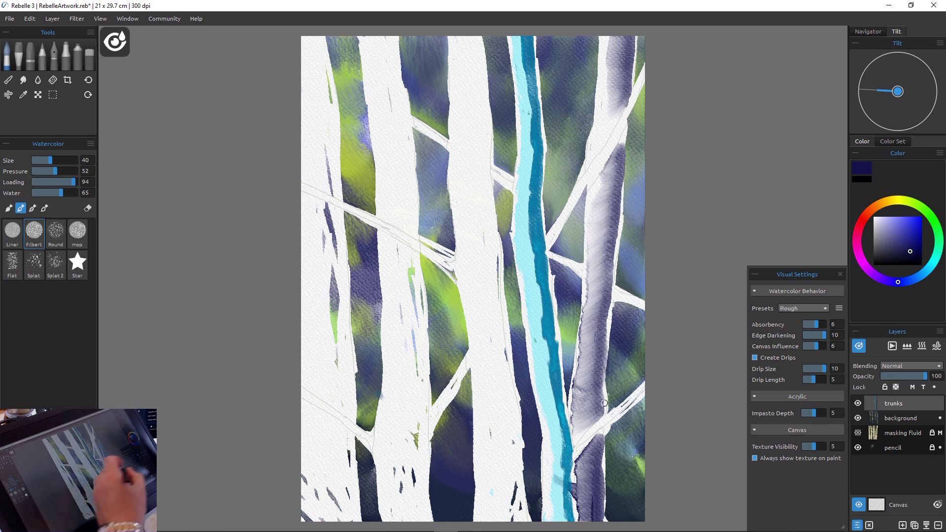
pyautogui.press('h')
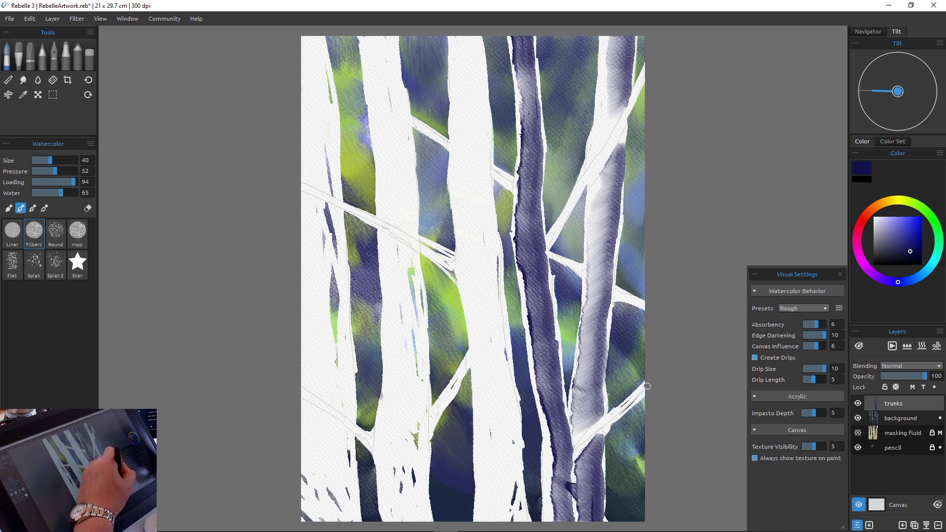
# Paint navy along the lower-right branch and the branch crossing the rightmost trunk, and dry the trunks layer
pyautogui.moveTo(620, 409)
pyautogui.mouseDown()
pyautogui.moveTo(643, 387)
pyautogui.moveTo(618, 413)
pyautogui.moveTo(644, 395)
pyautogui.mouseUp()
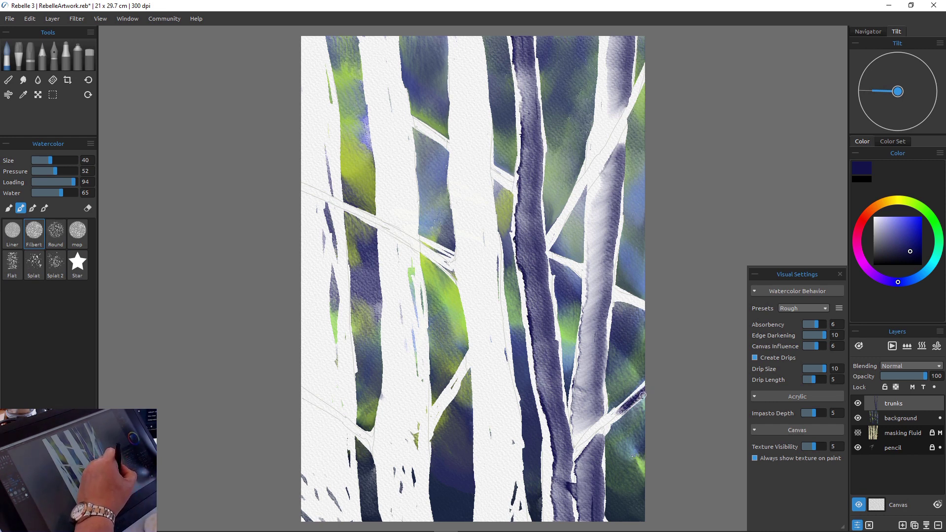
pyautogui.moveTo(598, 429); pyautogui.dragTo(579, 448)
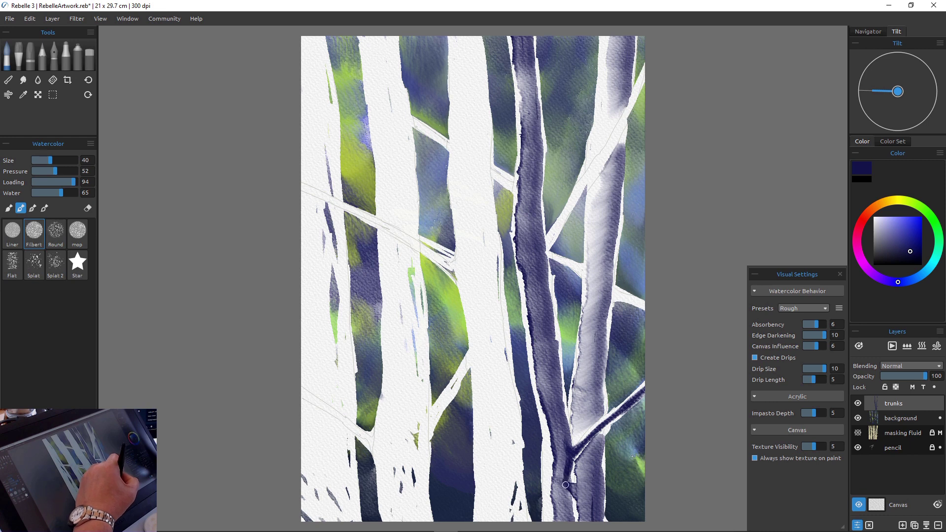
pyautogui.moveTo(577, 531)
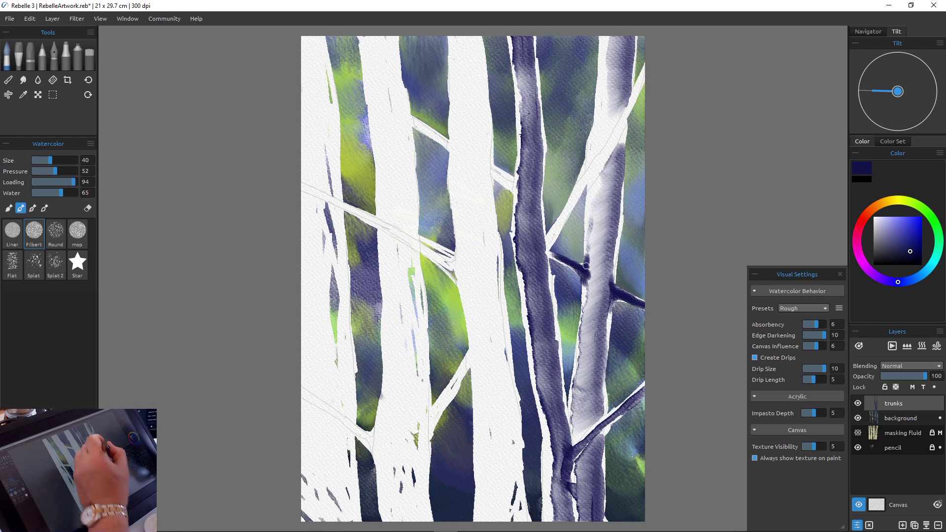
pyautogui.moveTo(586, 266); pyautogui.dragTo(589, 228)
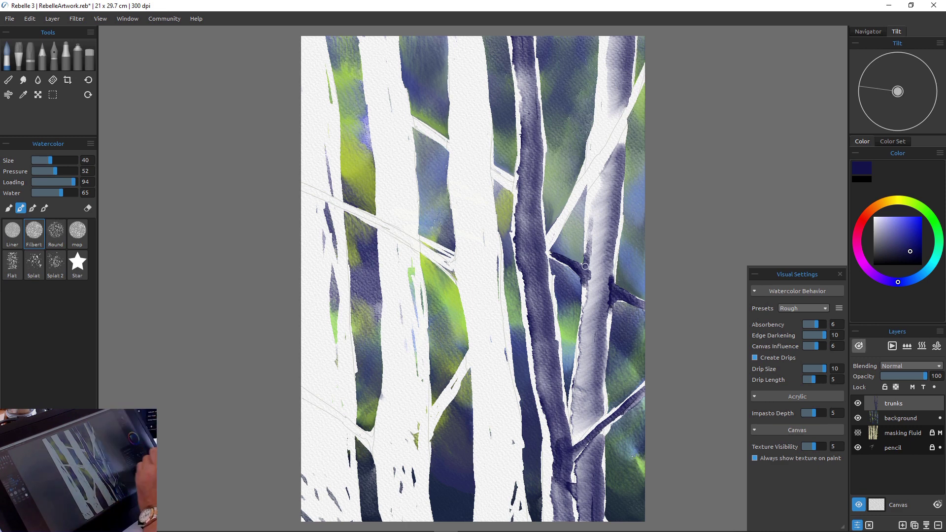
pyautogui.click(922, 345)
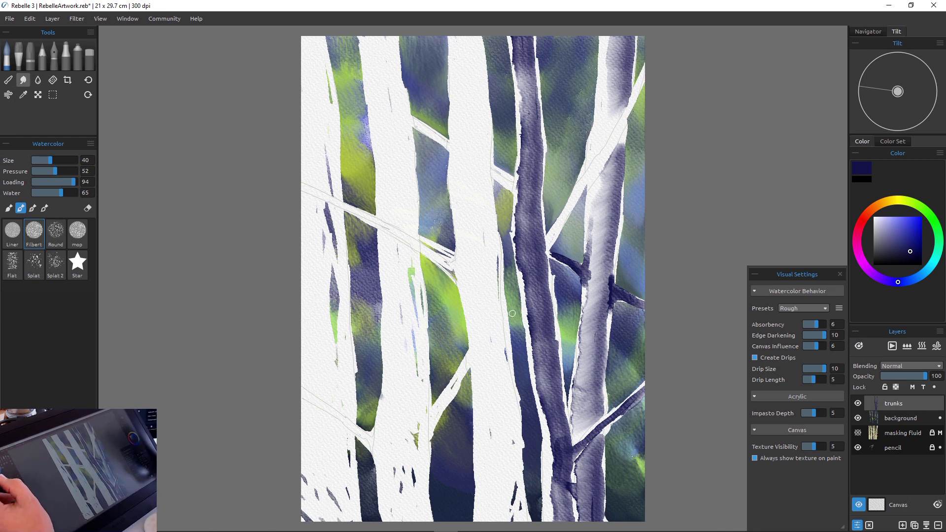
# Wet the middle trunk along its full length with the Wet 1 water brush at size 90, water 67, and hide the wet areas
pyautogui.click(37, 80)
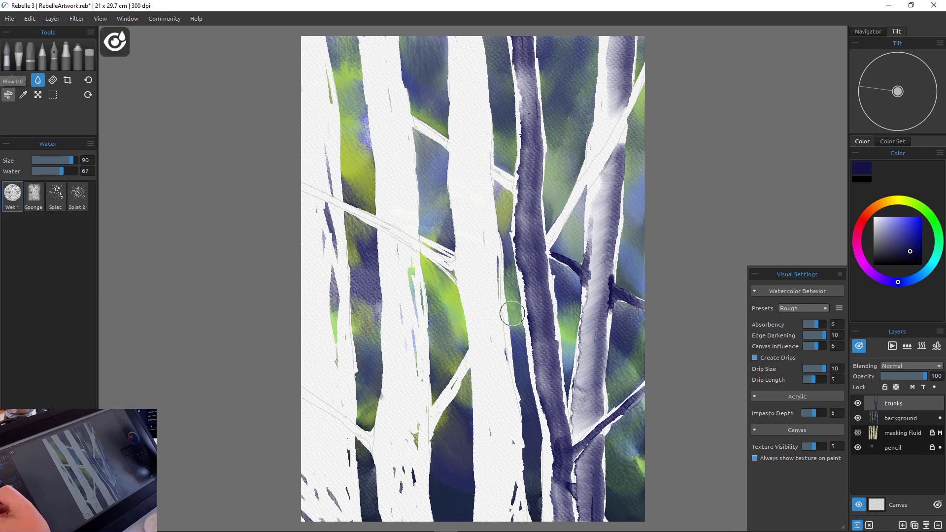
pyautogui.moveTo(463, 39)
pyautogui.mouseDown()
pyautogui.moveTo(468, 88)
pyautogui.moveTo(455, 32)
pyautogui.moveTo(460, 132)
pyautogui.moveTo(468, 101)
pyautogui.moveTo(472, 130)
pyautogui.moveTo(468, 38)
pyautogui.moveTo(478, 112)
pyautogui.moveTo(472, 60)
pyautogui.moveTo(478, 186)
pyautogui.moveTo(477, 145)
pyautogui.moveTo(472, 218)
pyautogui.moveTo(464, 129)
pyautogui.moveTo(467, 223)
pyautogui.moveTo(476, 216)
pyautogui.moveTo(481, 268)
pyautogui.moveTo(480, 196)
pyautogui.moveTo(495, 331)
pyautogui.moveTo(477, 235)
pyautogui.moveTo(478, 311)
pyautogui.moveTo(483, 296)
pyautogui.moveTo(506, 428)
pyautogui.moveTo(501, 410)
pyautogui.moveTo(493, 430)
pyautogui.moveTo(493, 389)
pyautogui.moveTo(490, 511)
pyautogui.moveTo(502, 461)
pyautogui.moveTo(511, 523)
pyautogui.moveTo(491, 426)
pyautogui.moveTo(487, 508)
pyautogui.moveTo(480, 350)
pyautogui.moveTo(484, 443)
pyautogui.moveTo(493, 419)
pyautogui.moveTo(473, 236)
pyautogui.moveTo(478, 356)
pyautogui.moveTo(472, 236)
pyautogui.mouseUp()
pyautogui.moveTo(467, 33)
pyautogui.mouseDown()
pyautogui.moveTo(465, 74)
pyautogui.moveTo(457, 36)
pyautogui.moveTo(477, 274)
pyautogui.mouseUp()
pyautogui.moveTo(503, 531)
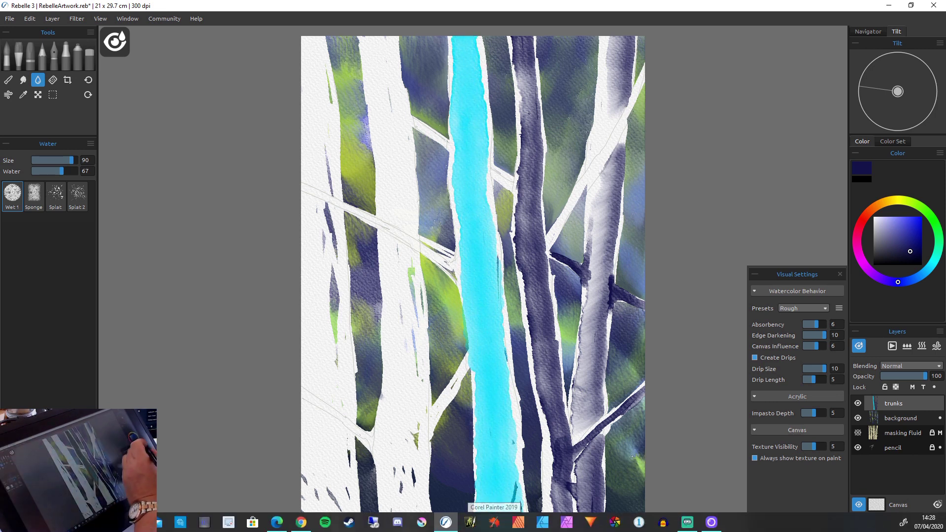
pyautogui.press('m')
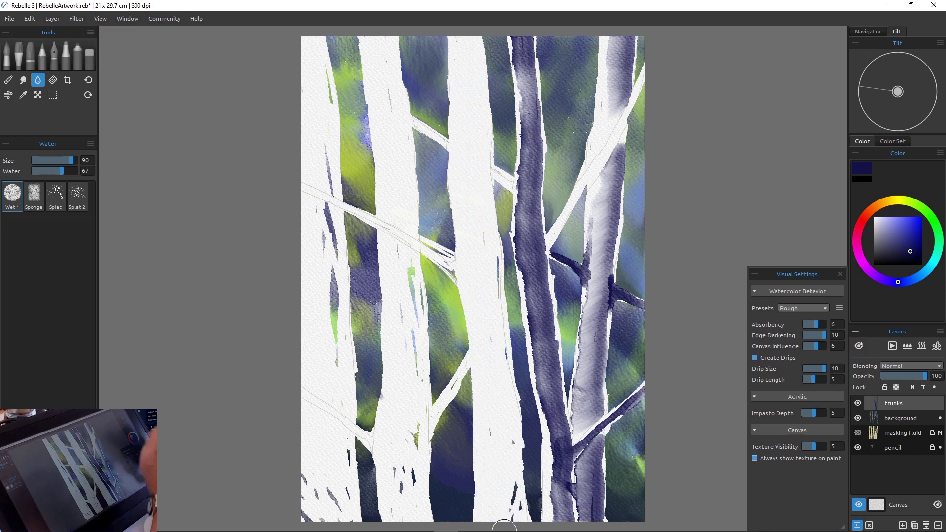
# Paint navy down the middle trunk's right edge with the Filbert at size 40, and blend its left side with loading lowered to 1
pyautogui.press('b')
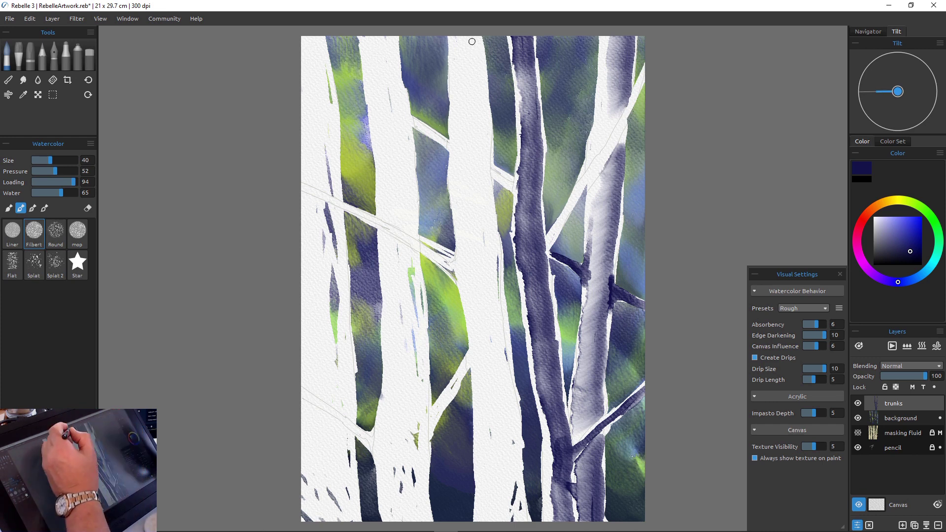
pyautogui.moveTo(478, 42); pyautogui.dragTo(483, 84)
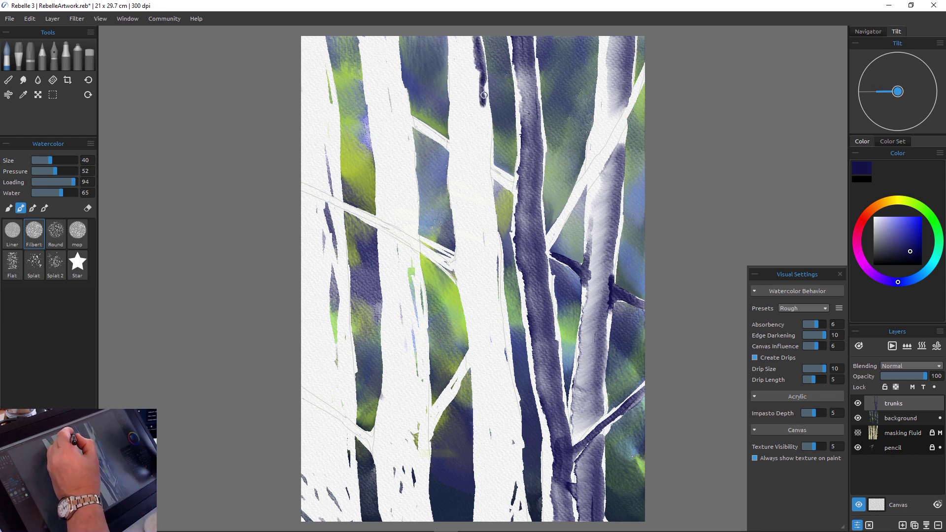
pyautogui.moveTo(484, 95); pyautogui.dragTo(488, 127)
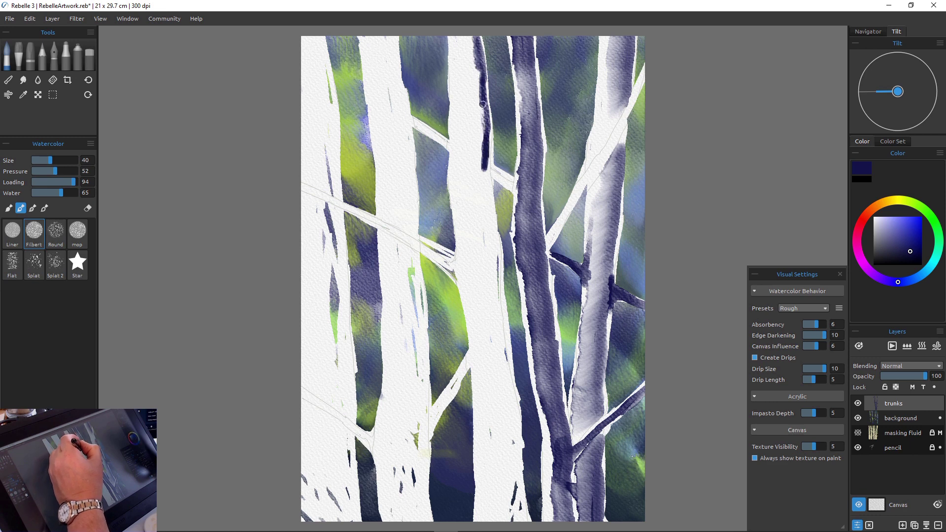
pyautogui.moveTo(485, 179); pyautogui.dragTo(493, 256)
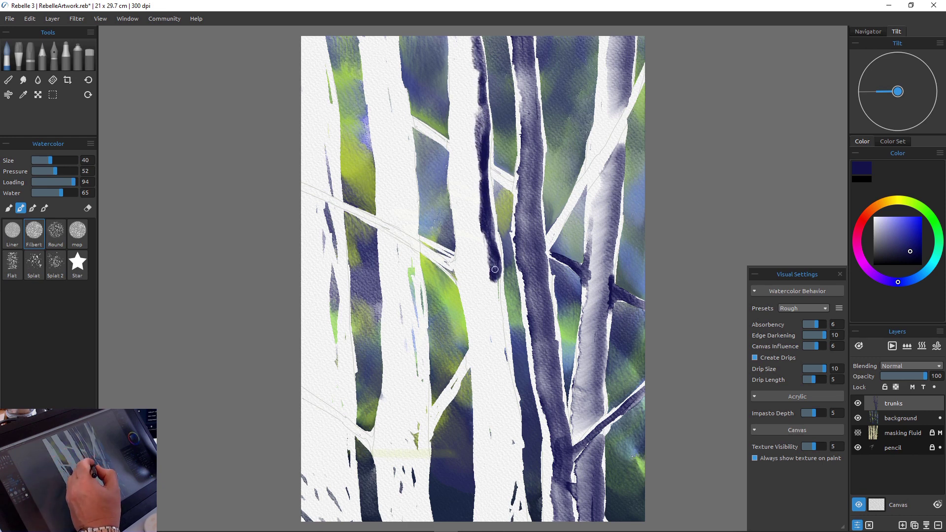
pyautogui.moveTo(495, 270)
pyautogui.mouseDown()
pyautogui.moveTo(508, 403)
pyautogui.moveTo(514, 391)
pyautogui.moveTo(517, 408)
pyautogui.moveTo(518, 454)
pyautogui.moveTo(508, 395)
pyautogui.moveTo(511, 464)
pyautogui.moveTo(517, 486)
pyautogui.moveTo(520, 453)
pyautogui.moveTo(531, 528)
pyautogui.moveTo(514, 477)
pyautogui.moveTo(516, 514)
pyautogui.mouseUp()
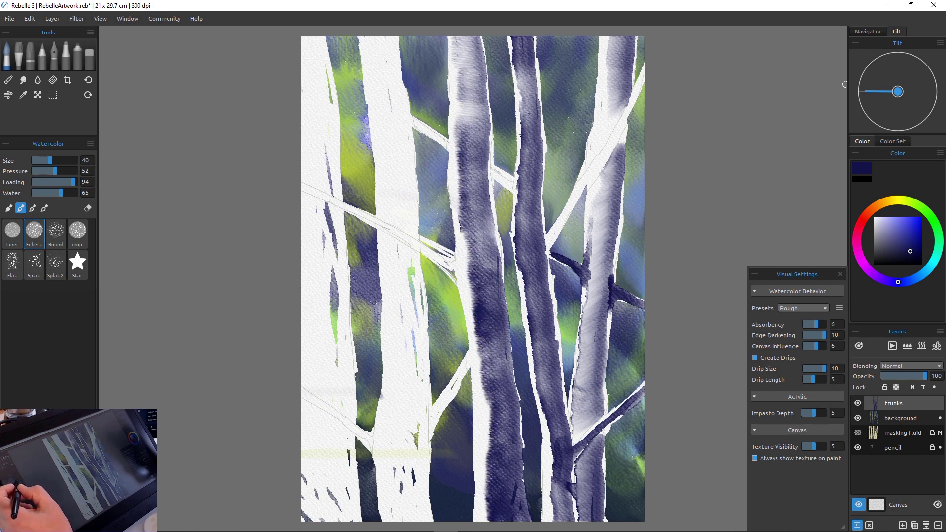
pyautogui.moveTo(74, 182); pyautogui.dragTo(34, 182)
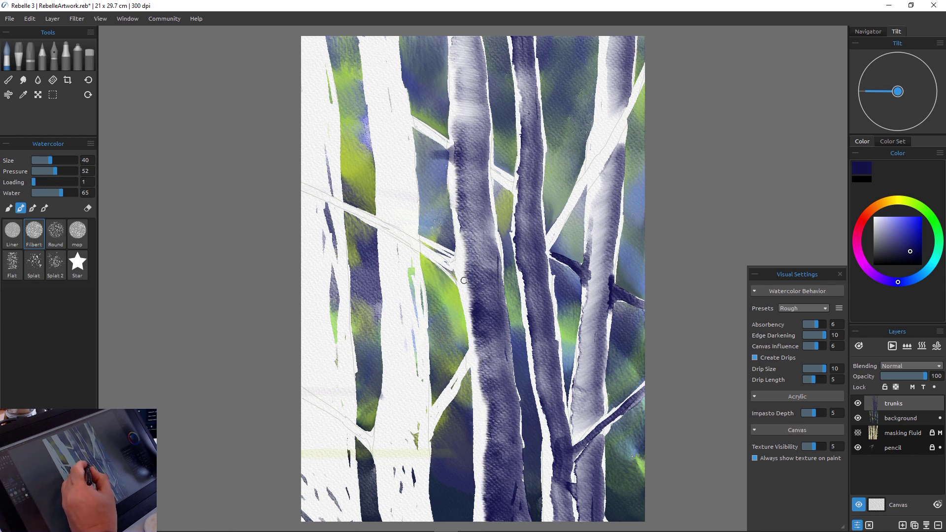
pyautogui.moveTo(447, 154); pyautogui.dragTo(389, 155)
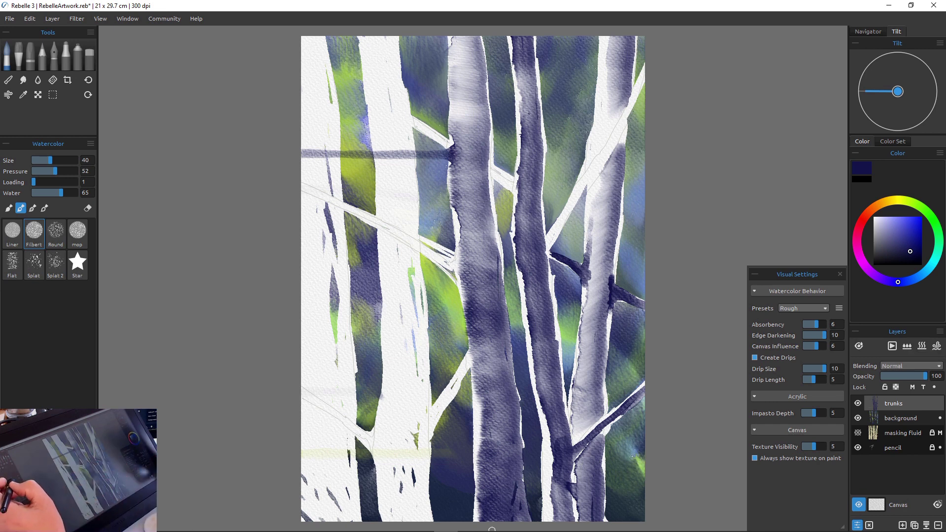
pyautogui.press('e')
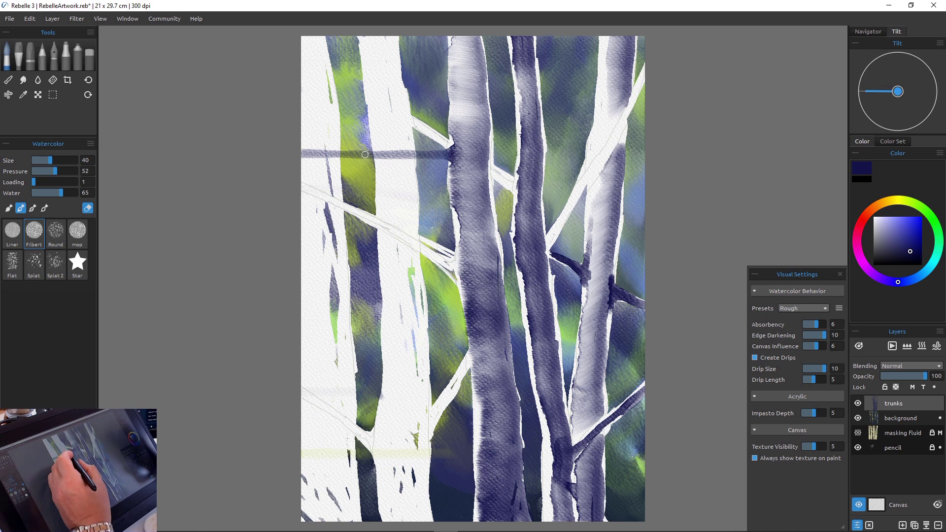
pyautogui.press(']')
pyautogui.press(']')
pyautogui.press(']')
pyautogui.press(']')
pyautogui.press(']')
pyautogui.press(']')
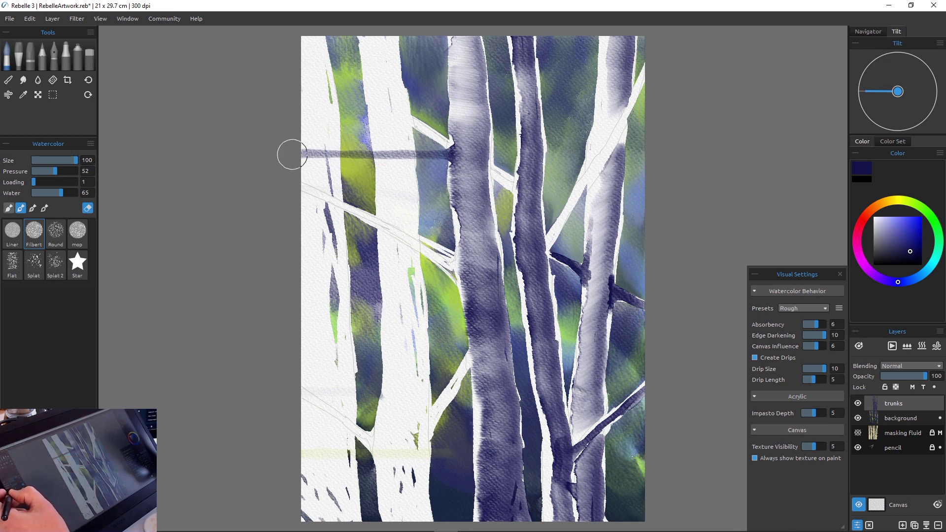
pyautogui.press('p')
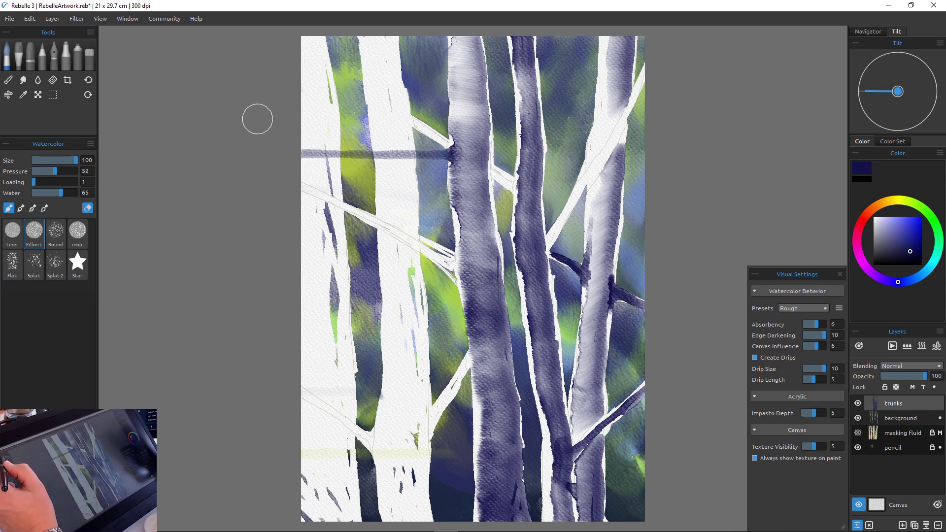
# Erase the navy drip running left from the middle trunk across the two left trunks with the Round Soft eraser at size 45
pyautogui.press('e')
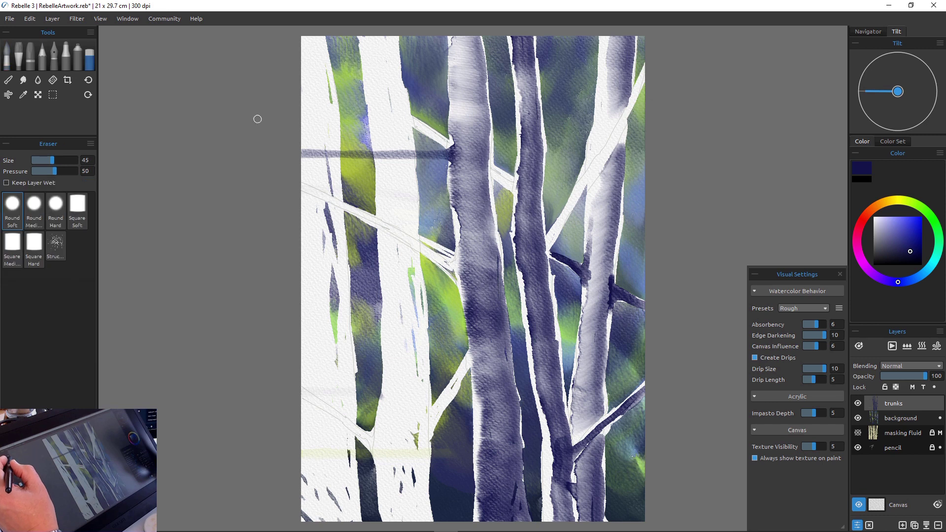
pyautogui.moveTo(316, 153); pyautogui.dragTo(343, 164)
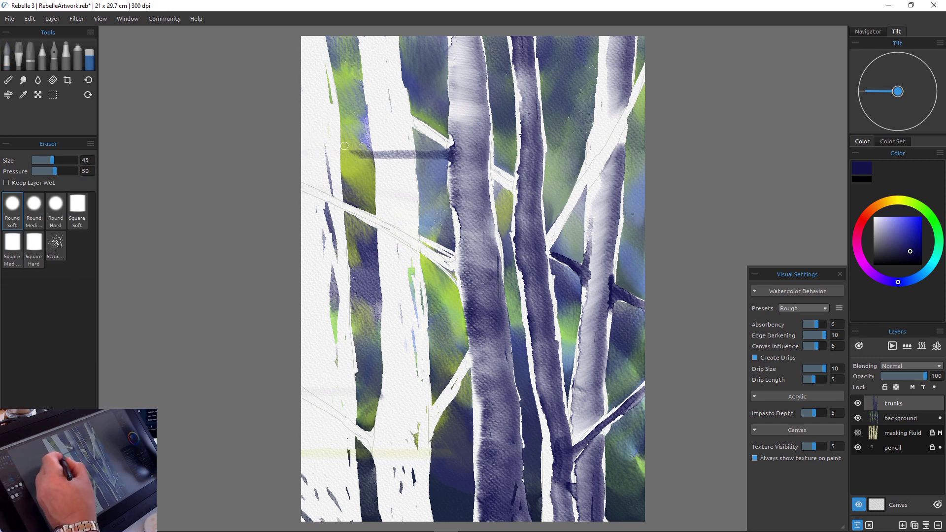
pyautogui.moveTo(344, 146)
pyautogui.mouseDown()
pyautogui.moveTo(386, 163)
pyautogui.moveTo(389, 155)
pyautogui.moveTo(406, 159)
pyautogui.mouseUp()
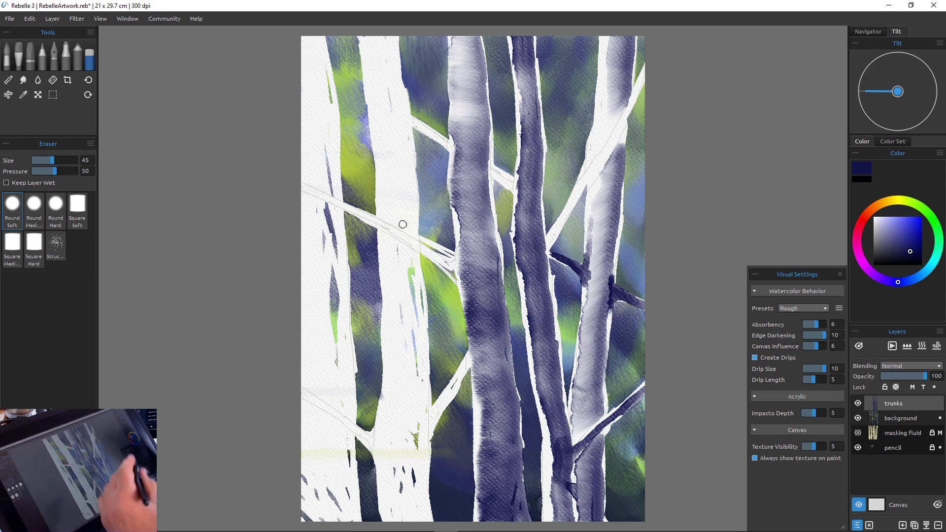
# Wet the second trunk from the left and paint navy down its right edge and along the adjoining lower branches with the Filbert at size 45
pyautogui.press('w')
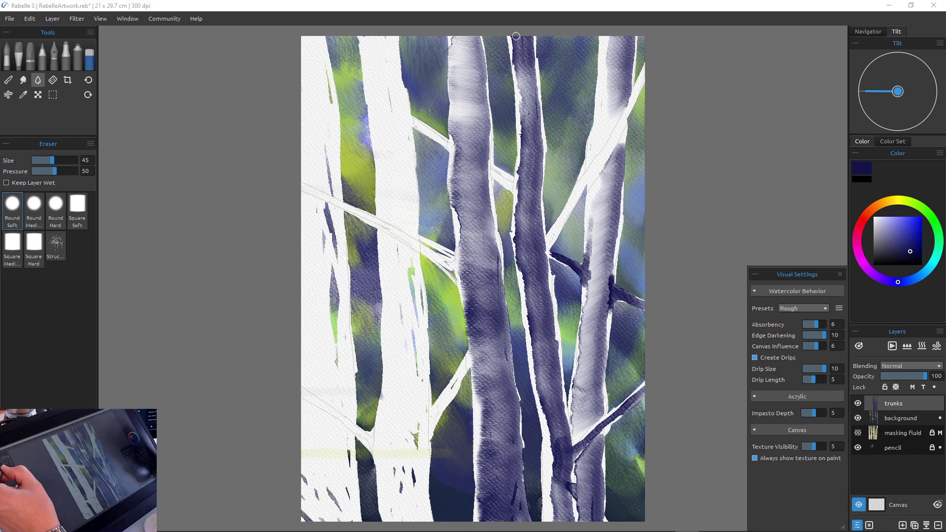
pyautogui.moveTo(379, 40)
pyautogui.mouseDown()
pyautogui.moveTo(397, 222)
pyautogui.moveTo(403, 498)
pyautogui.mouseUp()
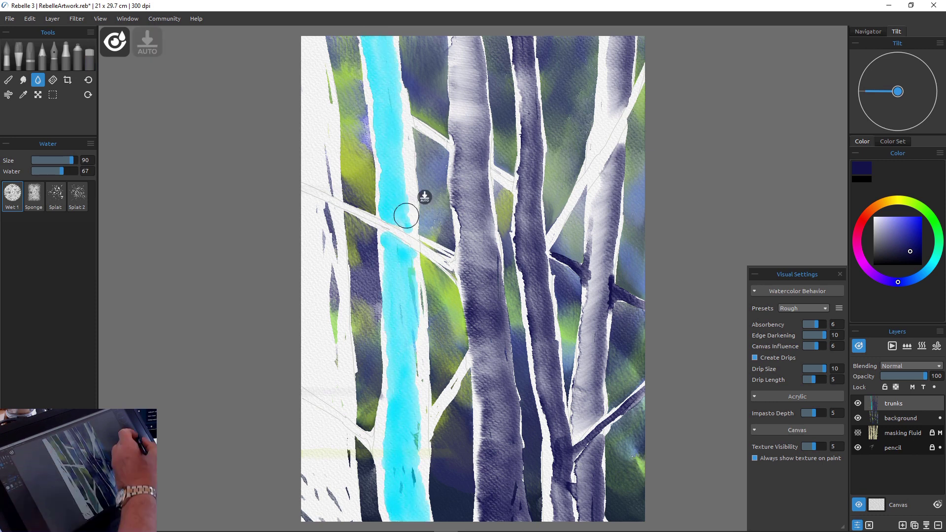
pyautogui.press('b')
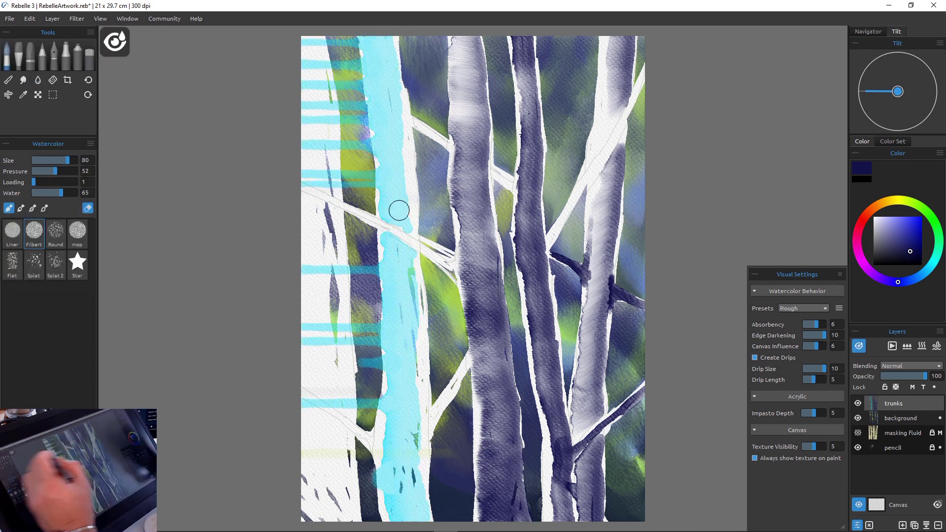
pyautogui.moveTo(394, 37); pyautogui.dragTo(429, 520)
pyautogui.moveTo(469, 354); pyautogui.dragTo(433, 420)
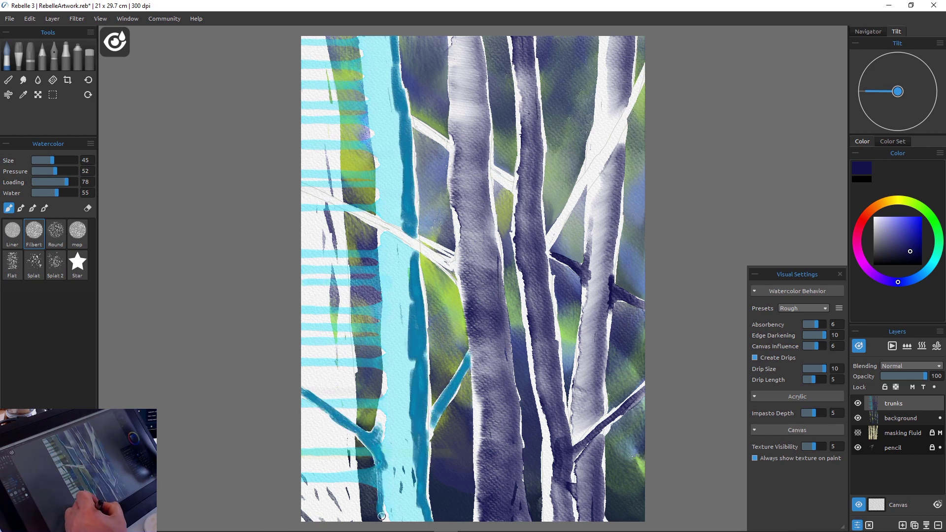
pyautogui.click(859, 346)
# Set the Filbert to size 90, loading 12 and water 99, and spread the navy across the second trunk's left side
pyautogui.click(73, 160)
pyautogui.click(37, 181)
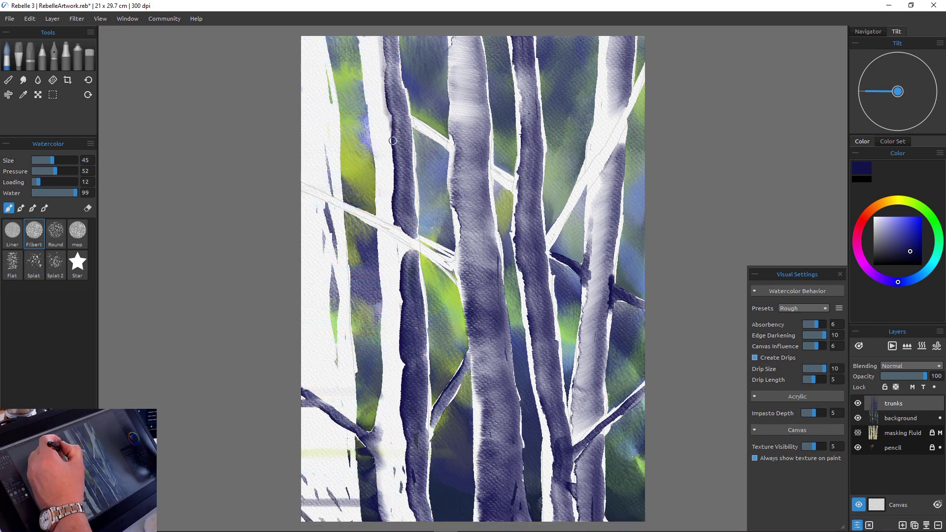
pyautogui.click(77, 193)
pyautogui.moveTo(434, 472)
pyautogui.mouseDown()
pyautogui.moveTo(370, 131)
pyautogui.moveTo(390, 523)
pyautogui.moveTo(391, 380)
pyautogui.moveTo(374, 262)
pyautogui.mouseUp()
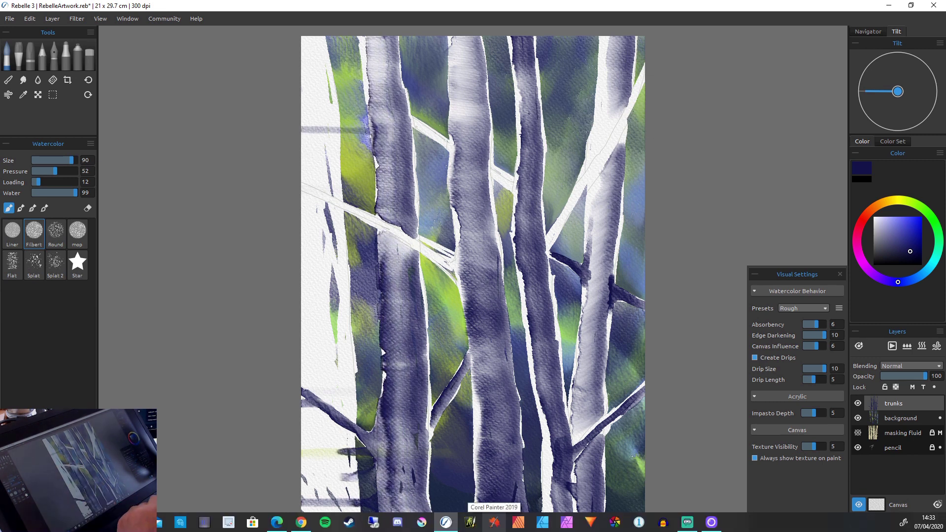
# Erase the navy drips running left from the second trunk over the leftmost trunk with the Round Soft eraser at size 45
pyautogui.press('e')
pyautogui.moveTo(369, 131); pyautogui.dragTo(302, 122)
pyautogui.moveTo(340, 451)
pyautogui.mouseDown()
pyautogui.moveTo(375, 481)
pyautogui.moveTo(305, 507)
pyautogui.mouseUp()
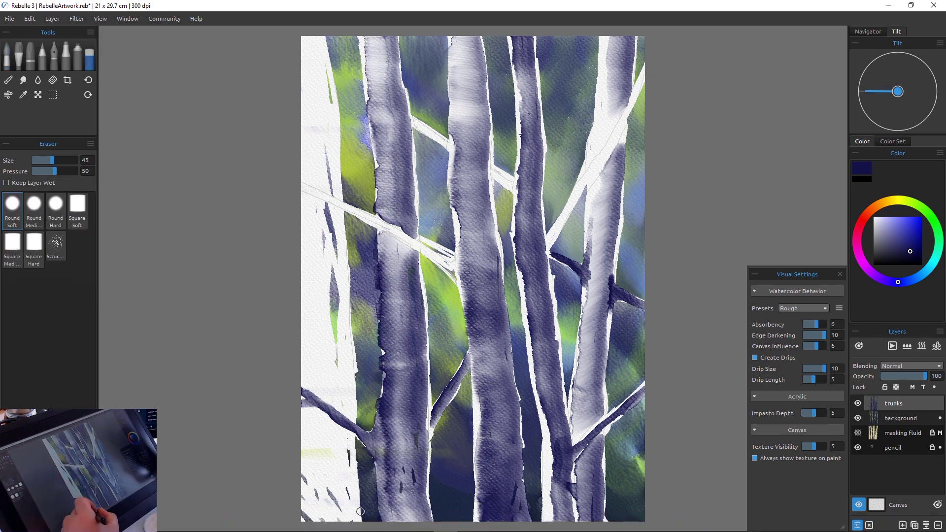
# Erase the stray paint along the second trunk's left edge with the Round Soft eraser at size 45
pyautogui.moveTo(377, 251); pyautogui.dragTo(379, 392)
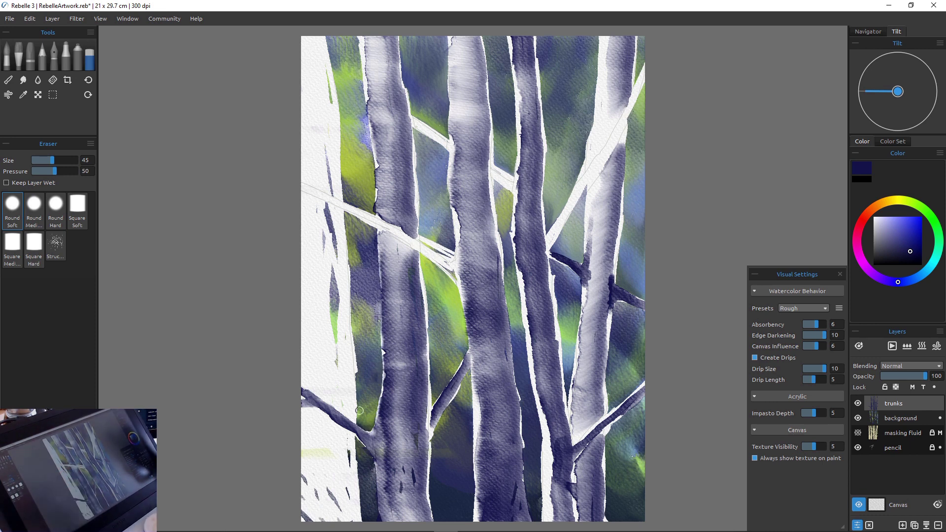
# Wet the leftmost trunk with Water at size 90 and wash it with thin navy using the Filbert at size 45, loading 12, water 99
pyautogui.press('w')
pyautogui.moveTo(301, 43); pyautogui.dragTo(331, 425)
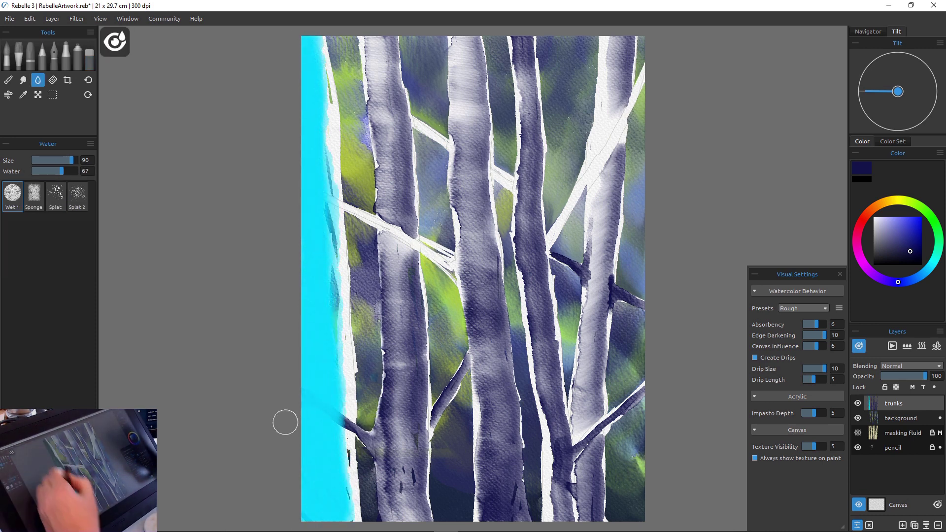
pyautogui.press('b')
pyautogui.moveTo(325, 65); pyautogui.dragTo(350, 465)
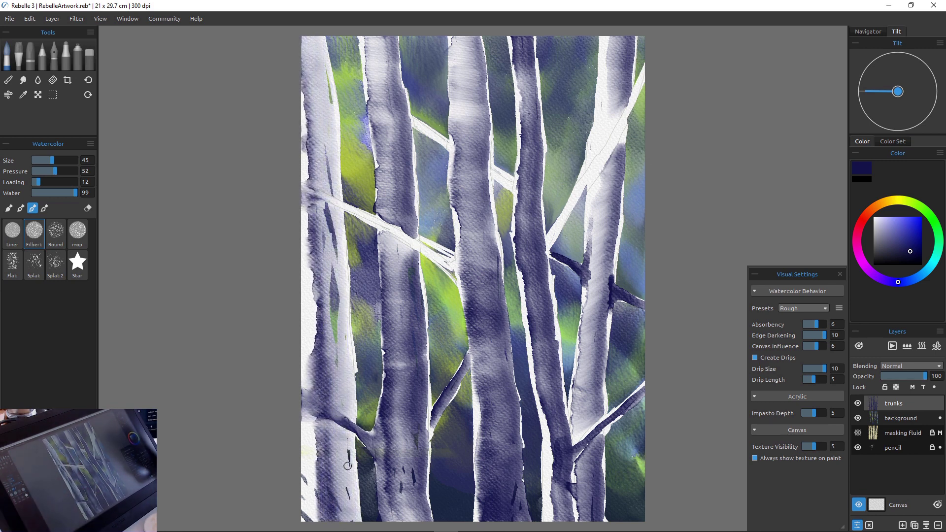
# Paint the long upper-left branch and the short branches between the middle trunks navy with the Filbert at size 45, loading 75, water 37
pyautogui.click(8, 208)
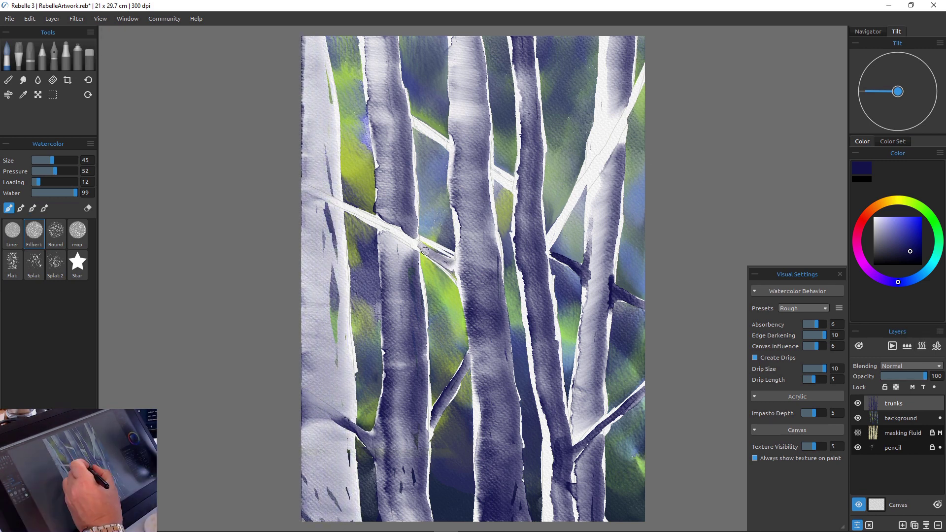
pyautogui.moveTo(380, 224); pyautogui.dragTo(457, 262)
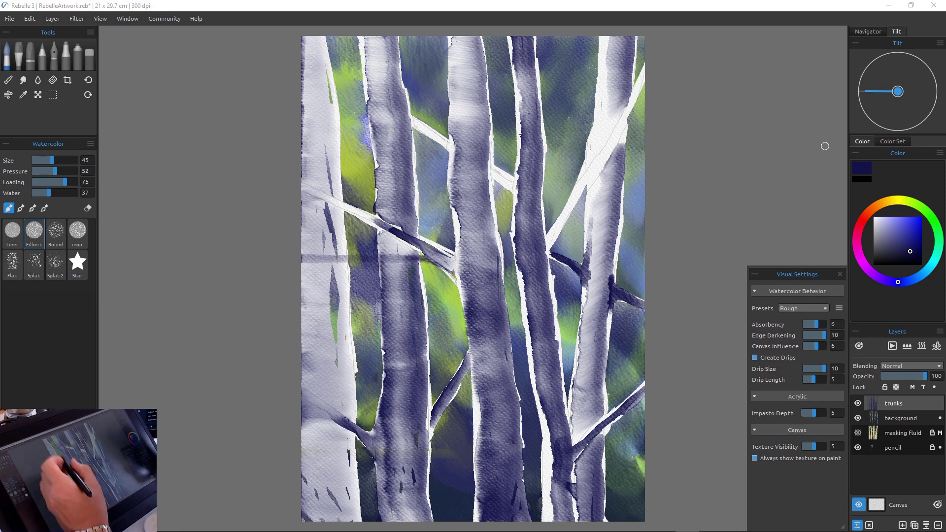
pyautogui.moveTo(364, 216)
pyautogui.mouseDown()
pyautogui.moveTo(380, 225)
pyautogui.moveTo(304, 187)
pyautogui.moveTo(377, 220)
pyautogui.moveTo(355, 213)
pyautogui.mouseUp()
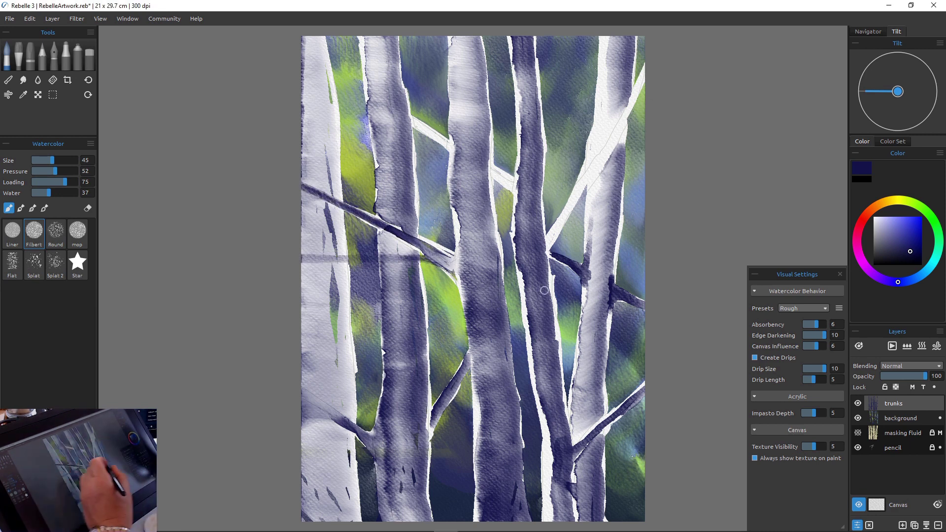
pyautogui.moveTo(429, 129)
pyautogui.mouseDown()
pyautogui.moveTo(414, 121)
pyautogui.moveTo(448, 143)
pyautogui.mouseUp()
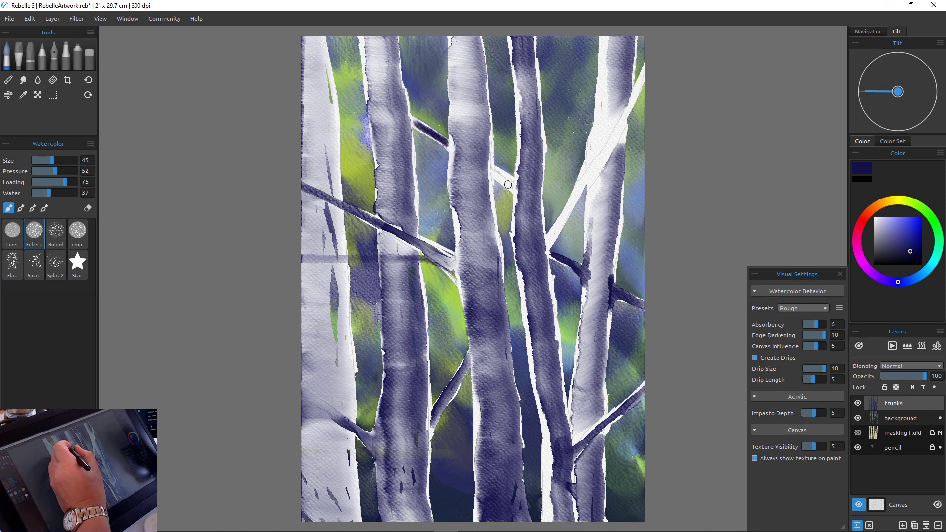
pyautogui.moveTo(493, 171); pyautogui.dragTo(516, 187)
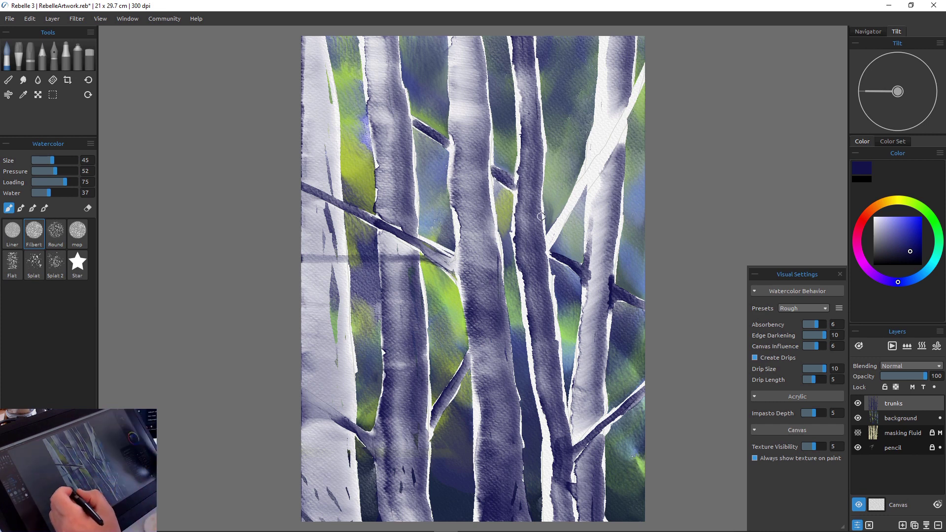
# Erase the navy drip crossing the background between the two left trunks with the Round Soft eraser at size 45
pyautogui.press('e')
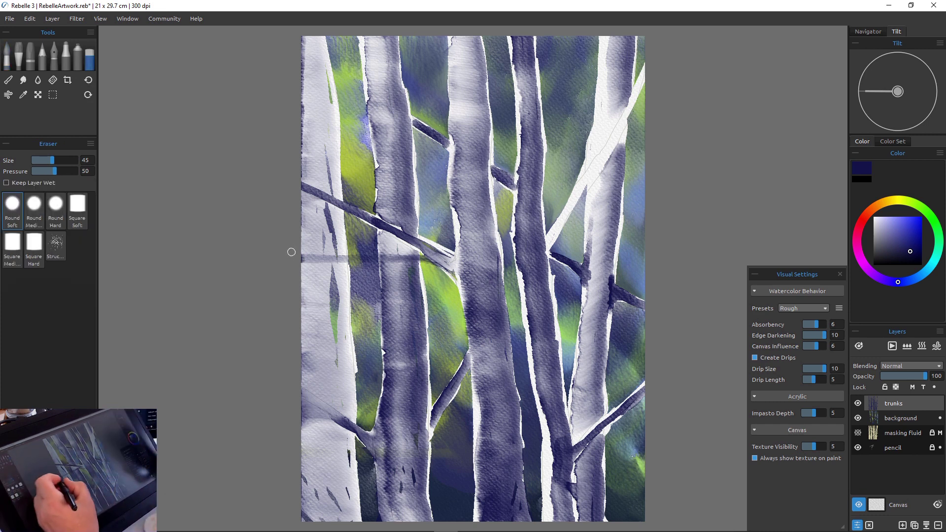
pyautogui.moveTo(316, 267); pyautogui.dragTo(294, 237)
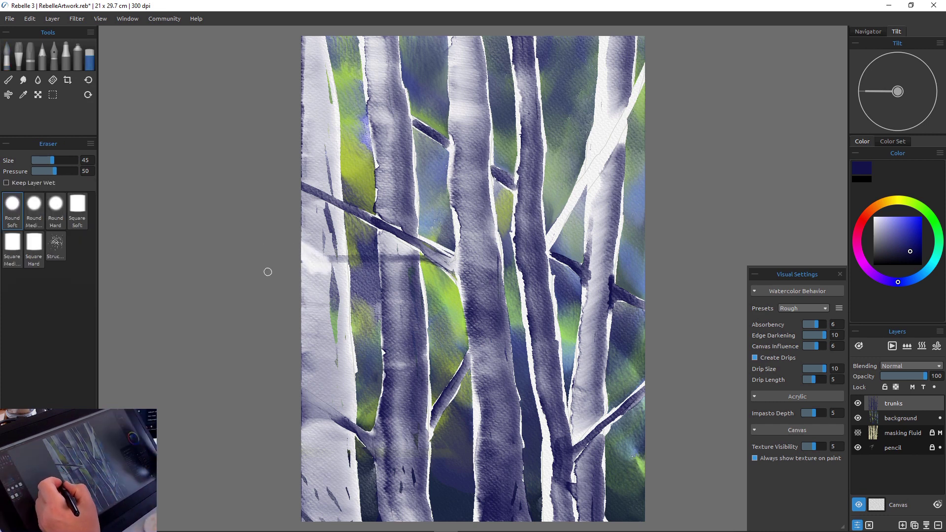
pyautogui.hotkey('ctrl', 'z')
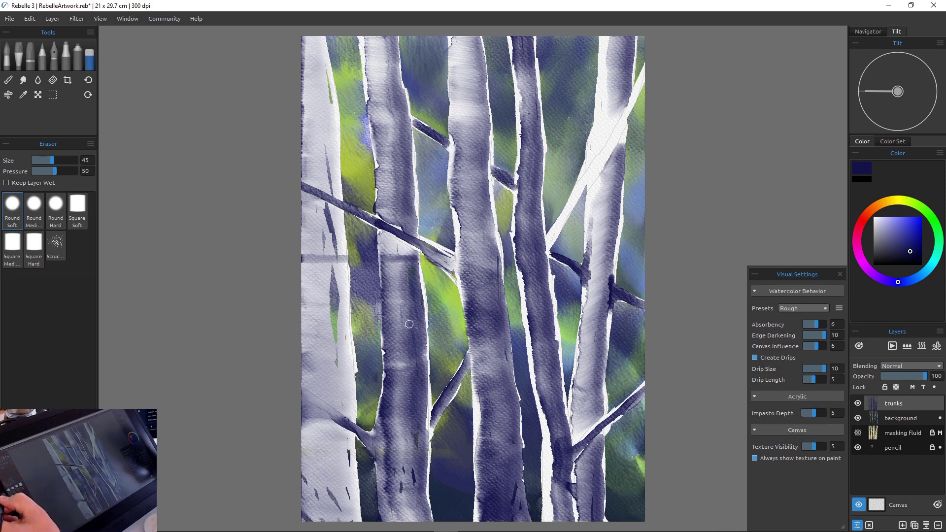
# Paint the lower-left, lower-middle and upper-right branches navy with the acrylic Flat brush at size 50, and set its loading to 13 and water to 90
pyautogui.press('a')
pyautogui.moveTo(299, 387)
pyautogui.mouseDown()
pyautogui.moveTo(337, 417)
pyautogui.moveTo(298, 388)
pyautogui.moveTo(371, 441)
pyautogui.moveTo(284, 384)
pyautogui.moveTo(313, 402)
pyautogui.mouseUp()
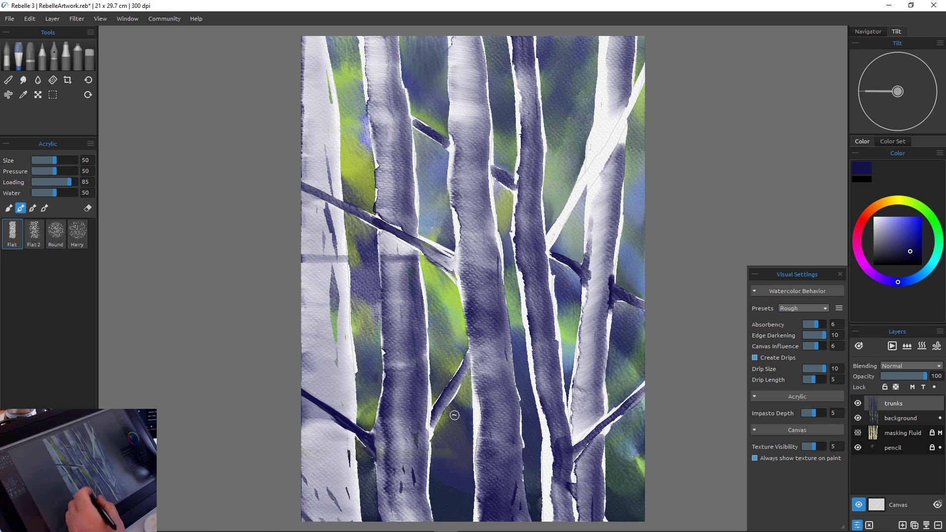
pyautogui.moveTo(442, 408); pyautogui.dragTo(433, 436)
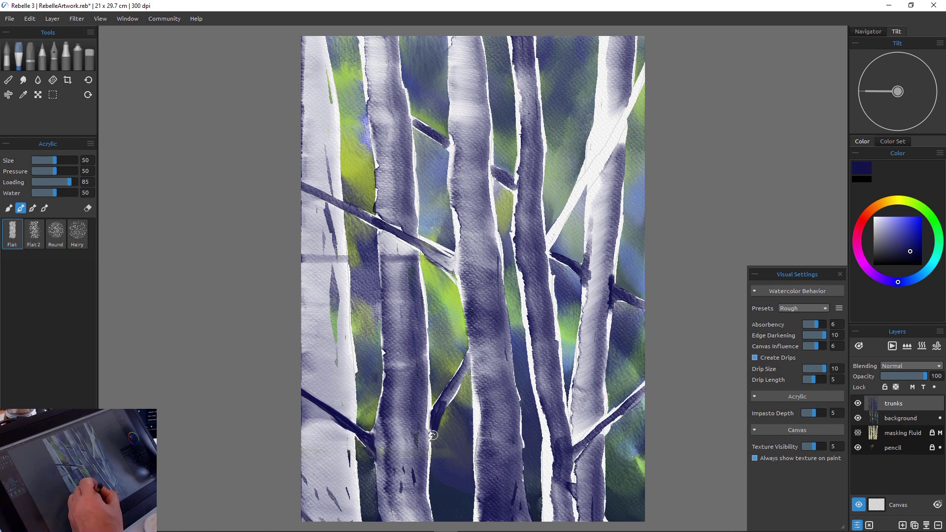
pyautogui.moveTo(452, 387); pyautogui.dragTo(446, 401)
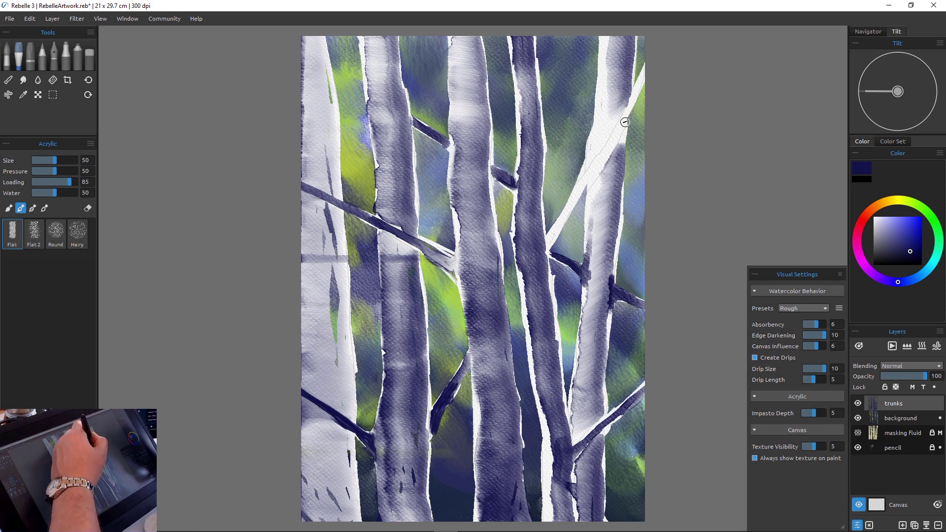
pyautogui.moveTo(646, 70); pyautogui.dragTo(551, 243)
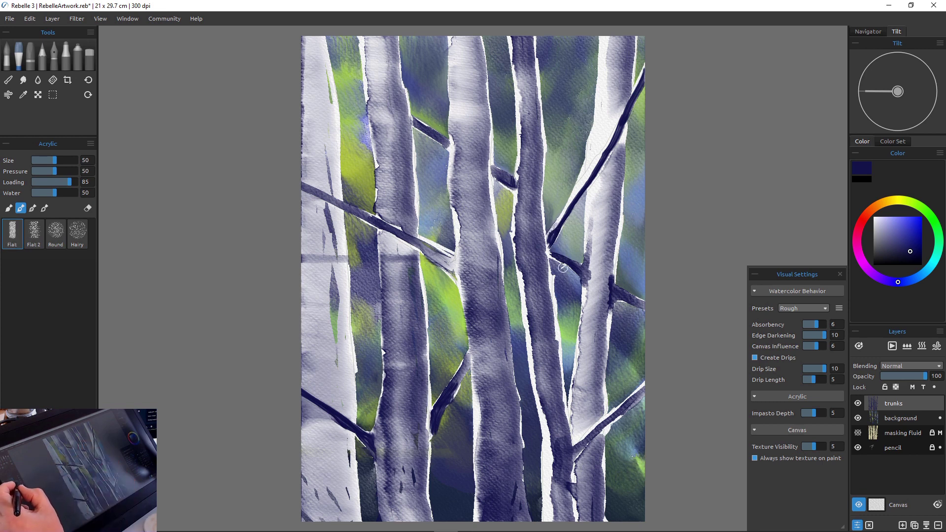
pyautogui.press('Up')
pyautogui.press('Down')
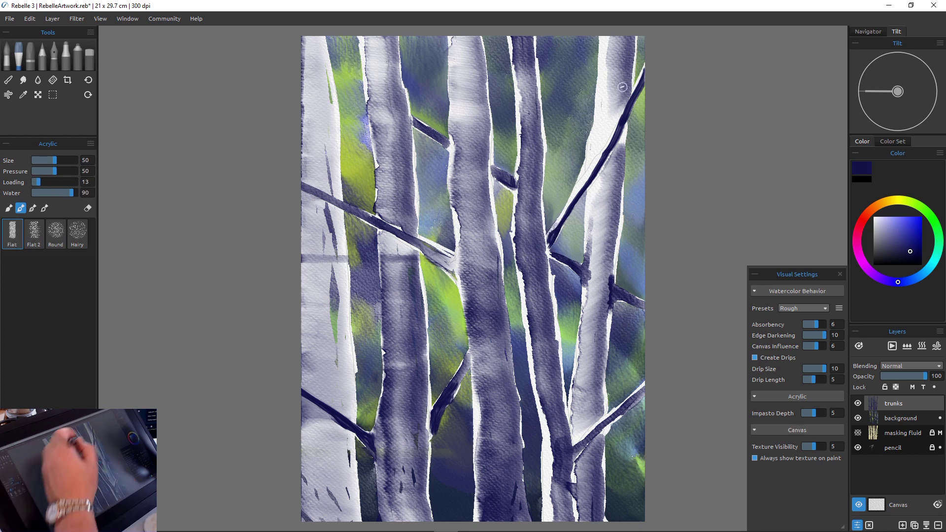
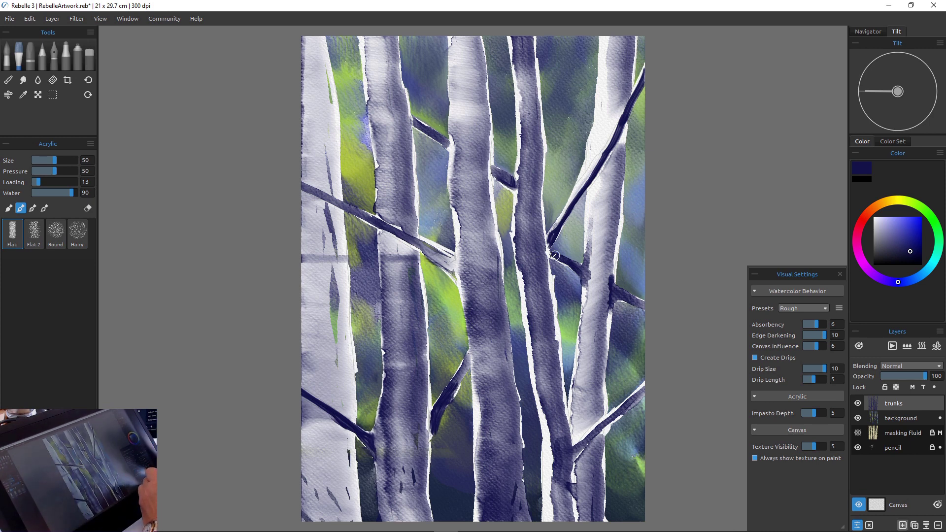
# Add a new layer above trunks and save the painting as birchTrees
pyautogui.click(903, 525)
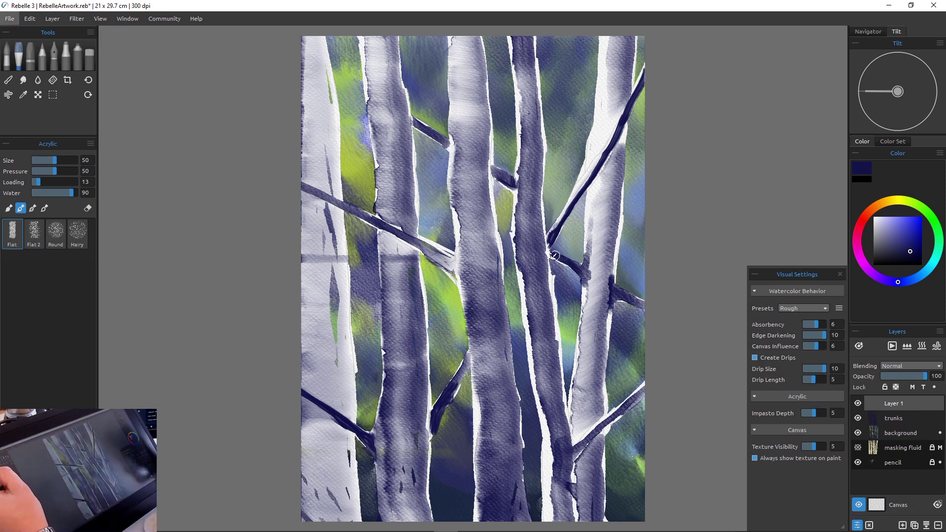
pyautogui.click(9, 18)
pyautogui.press('Escape')
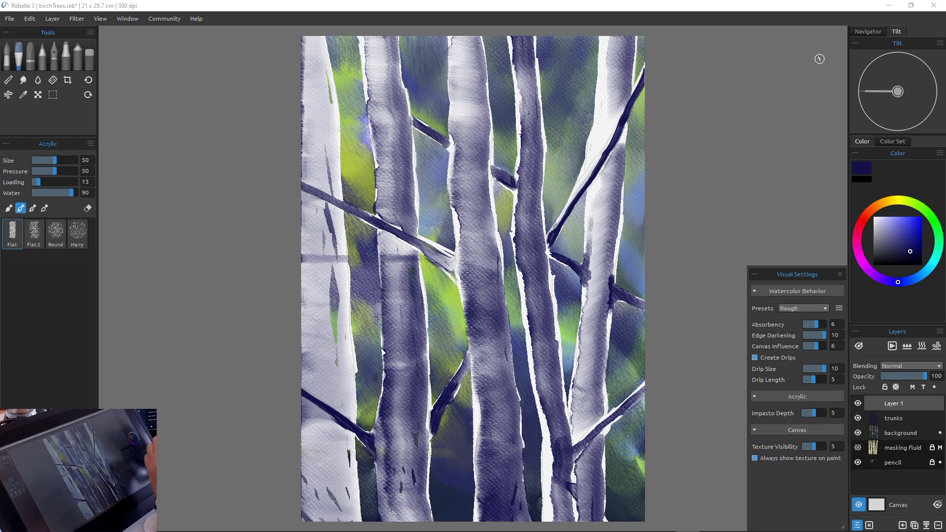
# Choose a muted reddish brown and paint short horizontal bark marks on the upper half of the rightmost trunk
pyautogui.moveTo(911, 251)
pyautogui.mouseDown()
pyautogui.moveTo(892, 238)
pyautogui.moveTo(900, 248)
pyautogui.mouseUp()
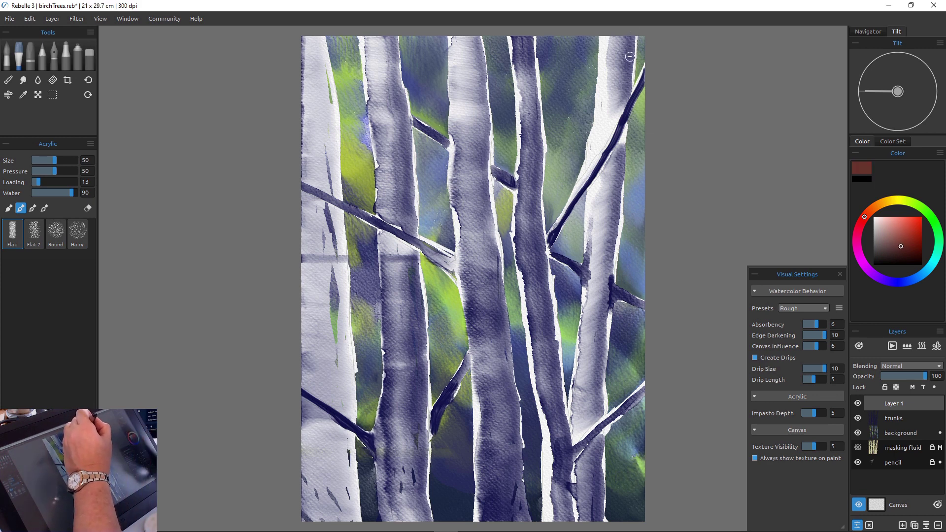
pyautogui.moveTo(624, 59); pyautogui.dragTo(608, 58)
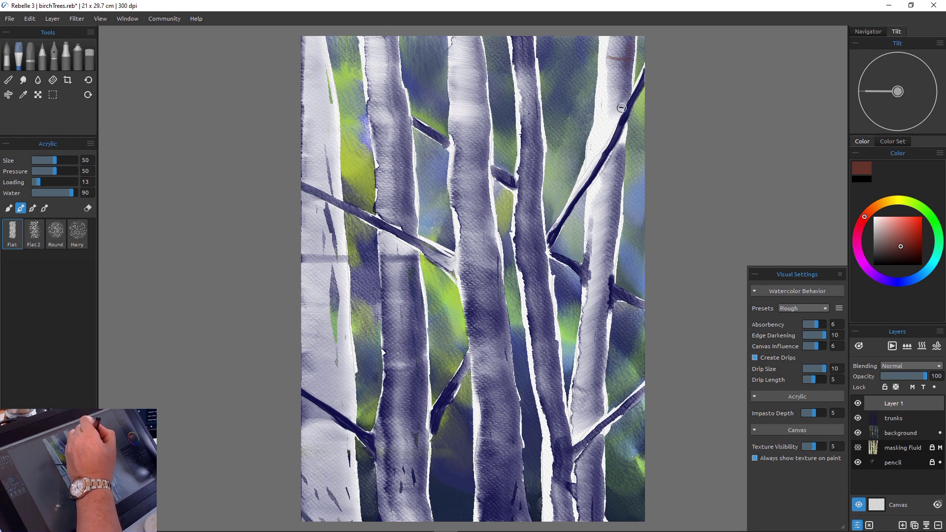
pyautogui.moveTo(612, 94)
pyautogui.mouseDown()
pyautogui.moveTo(624, 91)
pyautogui.moveTo(626, 69)
pyautogui.moveTo(620, 98)
pyautogui.moveTo(617, 83)
pyautogui.mouseUp()
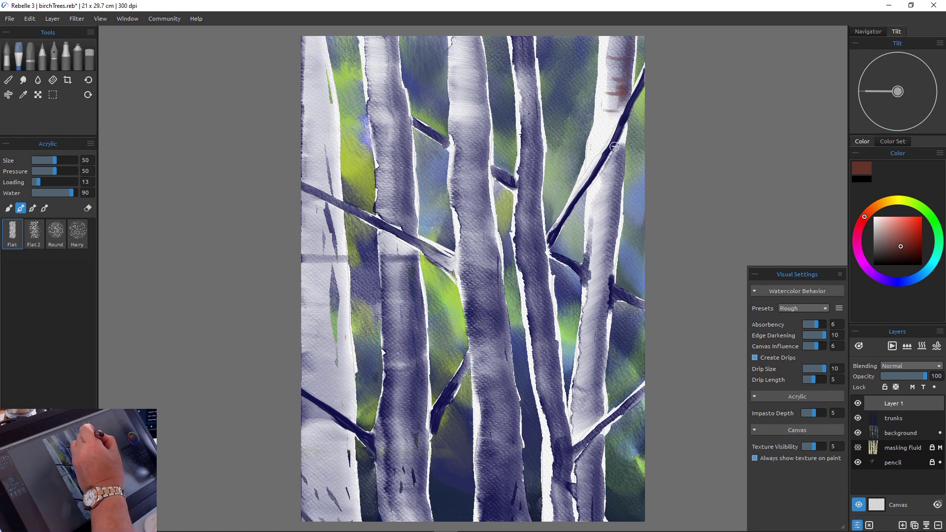
pyautogui.moveTo(619, 168)
pyautogui.mouseDown()
pyautogui.moveTo(607, 173)
pyautogui.moveTo(612, 187)
pyautogui.mouseUp()
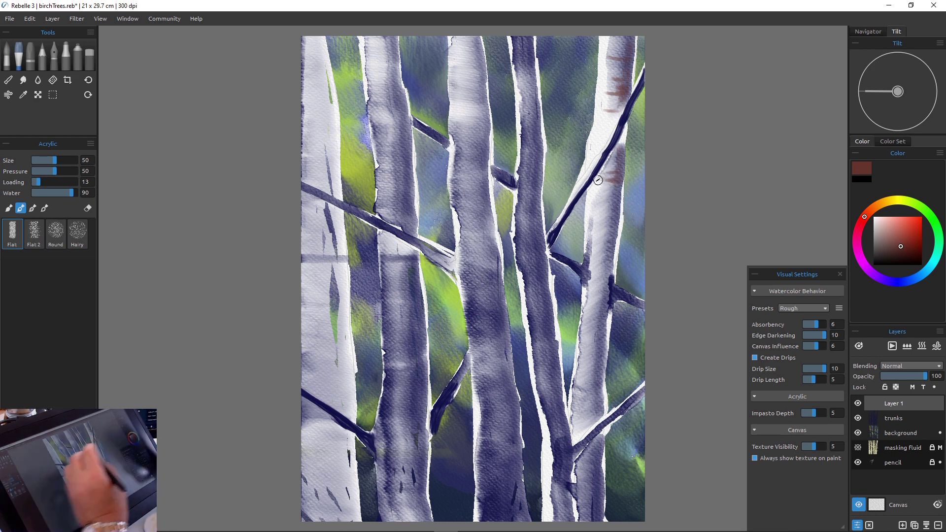
# Set the Flat brush to loading 66 and water 45, and undo the brown bark marks on the rightmost trunk
pyautogui.moveTo(37, 182)
pyautogui.mouseDown()
pyautogui.moveTo(60, 182)
pyautogui.moveTo(52, 193)
pyautogui.mouseUp()
pyautogui.hotkey('ctrl', 'z')
pyautogui.hotkey('ctrl', 'z')
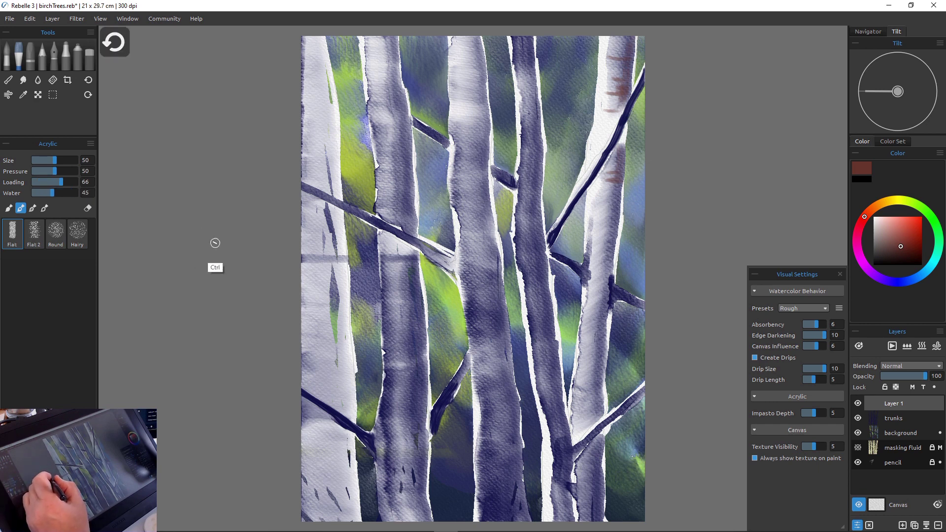
pyautogui.hotkey('ctrl', 'z')
pyautogui.hotkey('ctrl', 'z')
pyautogui.hotkey('ctrl', 'z')
pyautogui.hotkey('ctrl', 'z')
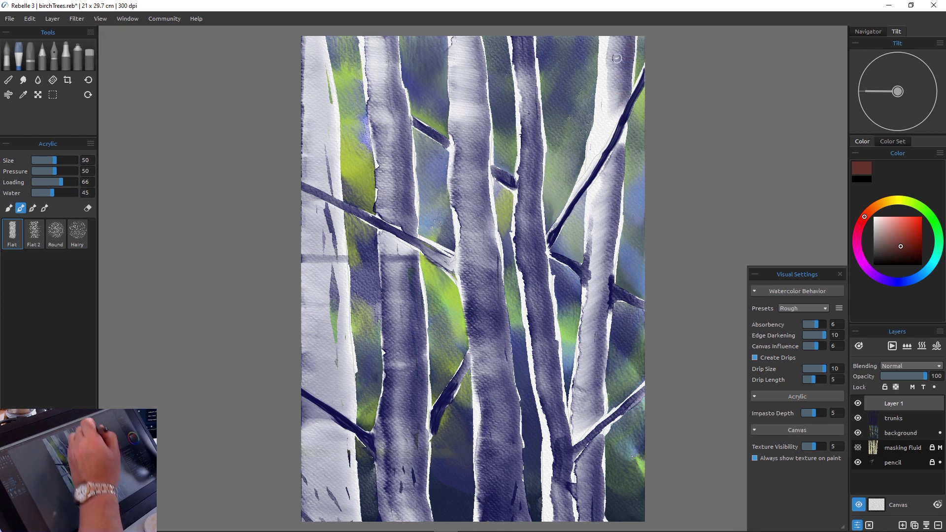
# Paint reddish-brown bark down the right edge at the top of the rightmost trunk, enlarging the Flat brush to size 100 for a crosswise mark
pyautogui.moveTo(630, 38)
pyautogui.mouseDown()
pyautogui.moveTo(623, 91)
pyautogui.moveTo(615, 67)
pyautogui.moveTo(634, 35)
pyautogui.moveTo(630, 83)
pyautogui.mouseUp()
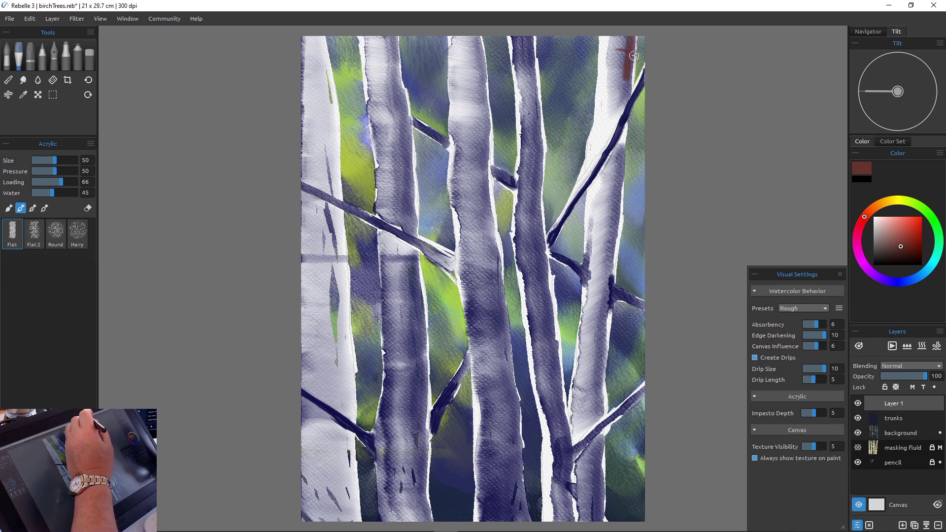
pyautogui.press(']')
pyautogui.press(']')
pyautogui.press(']')
pyautogui.press(']')
pyautogui.press(']')
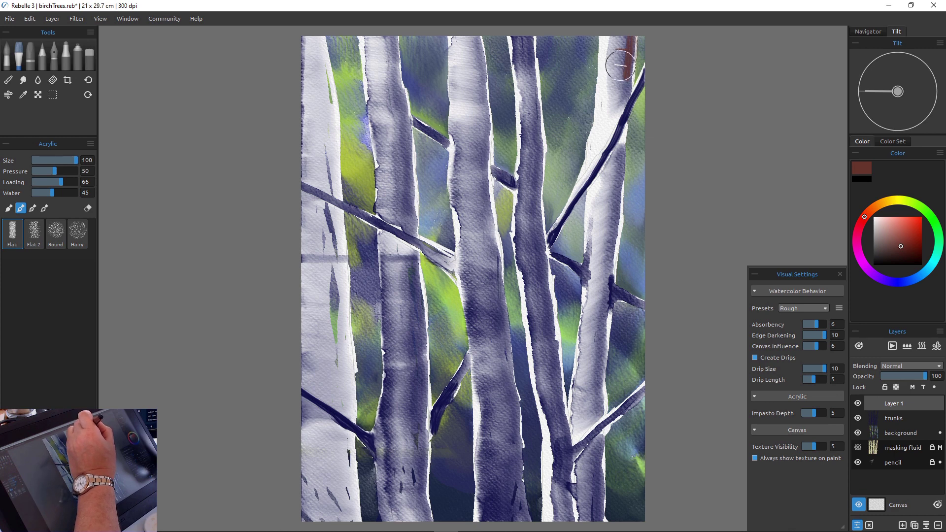
pyautogui.moveTo(624, 70)
pyautogui.mouseDown()
pyautogui.moveTo(613, 79)
pyautogui.moveTo(624, 98)
pyautogui.mouseUp()
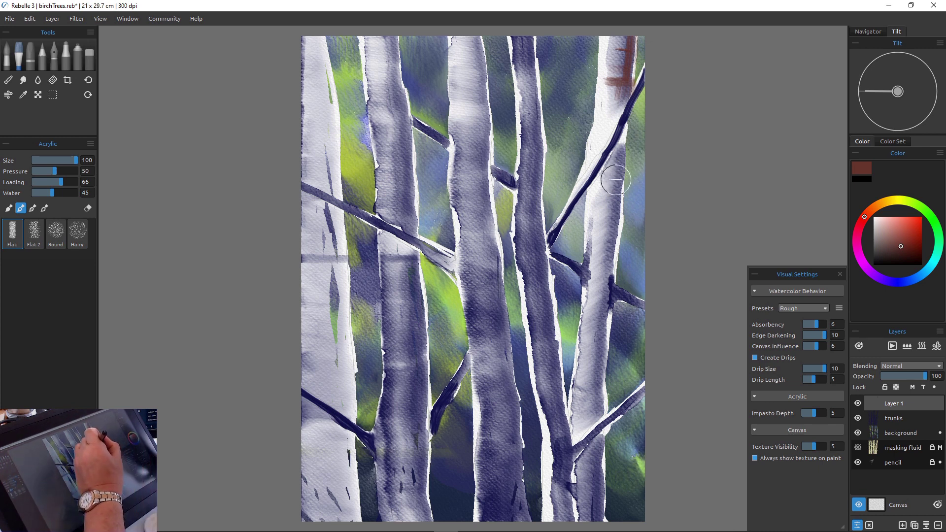
# Paint a series of reddish-brown horizontal bark bands down the rest of the rightmost trunk with the Flat brush at size 100
pyautogui.moveTo(616, 180)
pyautogui.mouseDown()
pyautogui.moveTo(602, 194)
pyautogui.moveTo(599, 218)
pyautogui.moveTo(613, 196)
pyautogui.moveTo(612, 261)
pyautogui.moveTo(613, 228)
pyautogui.moveTo(612, 248)
pyautogui.moveTo(600, 244)
pyautogui.moveTo(608, 266)
pyautogui.mouseUp()
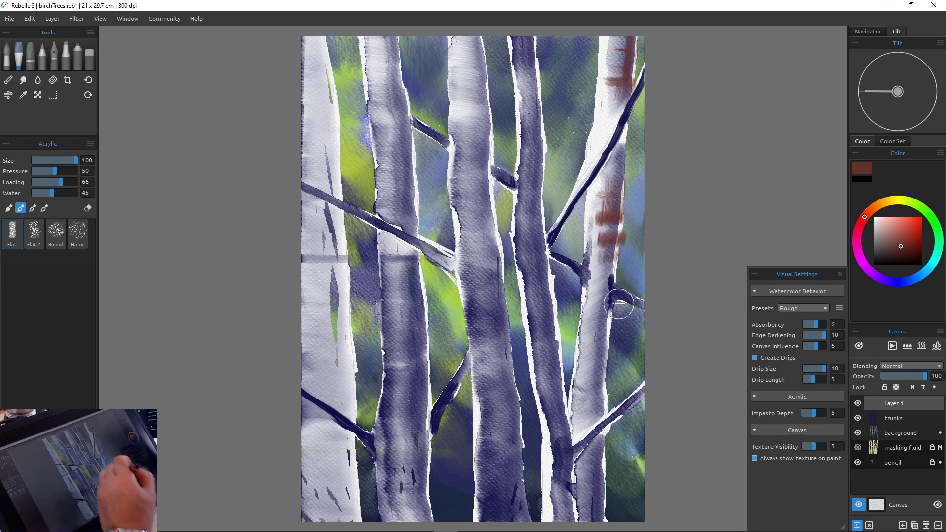
pyautogui.moveTo(603, 283); pyautogui.dragTo(598, 336)
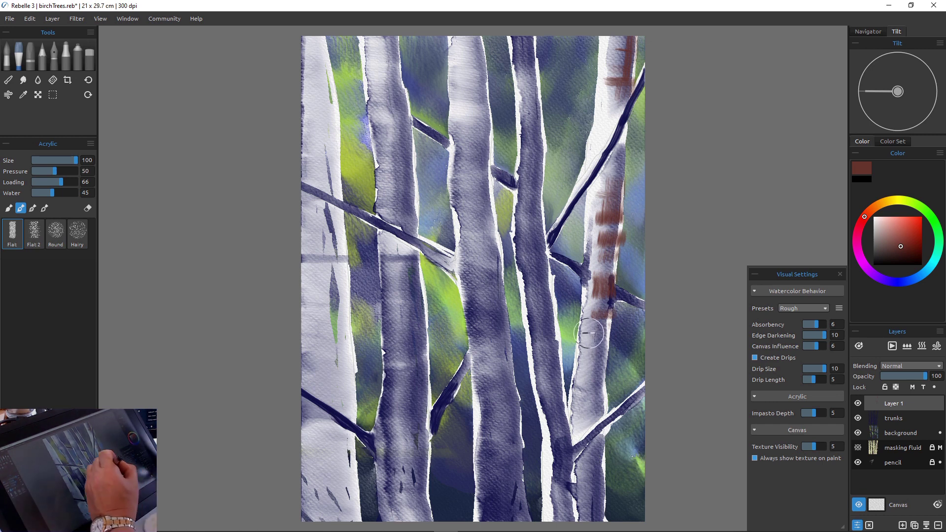
pyautogui.moveTo(587, 337)
pyautogui.mouseDown()
pyautogui.moveTo(595, 396)
pyautogui.moveTo(582, 429)
pyautogui.mouseUp()
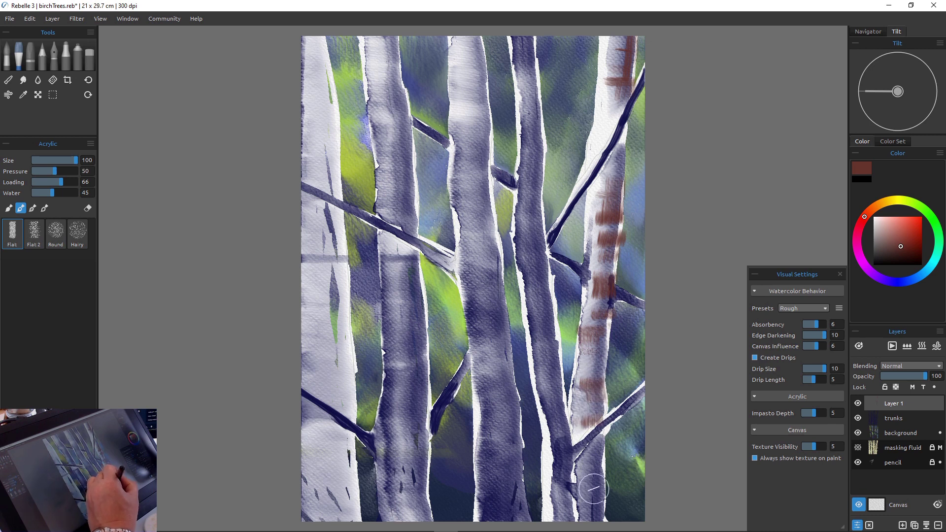
pyautogui.moveTo(597, 483); pyautogui.dragTo(602, 521)
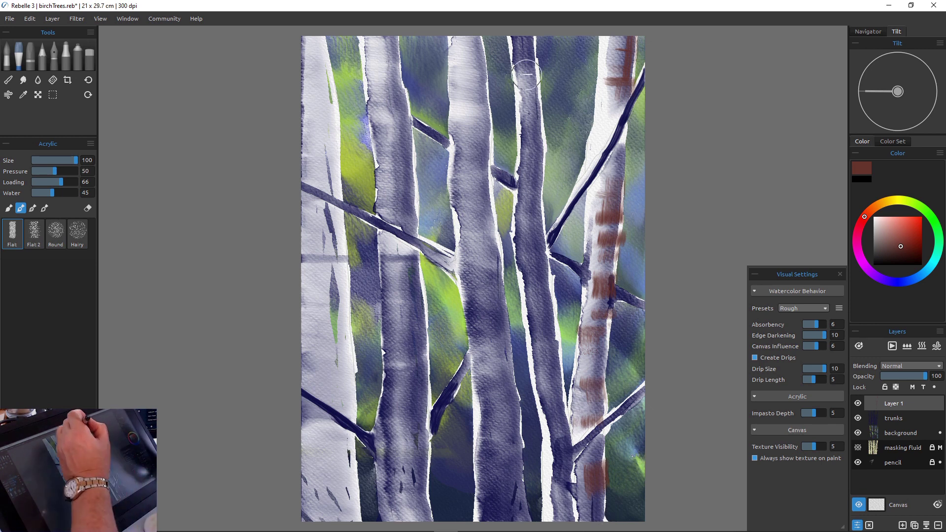
# Paint reddish-brown bark bands near the top of the second trunk from the right with the Flat brush at size 100
pyautogui.moveTo(524, 60)
pyautogui.mouseDown()
pyautogui.moveTo(526, 105)
pyautogui.moveTo(527, 66)
pyautogui.mouseUp()
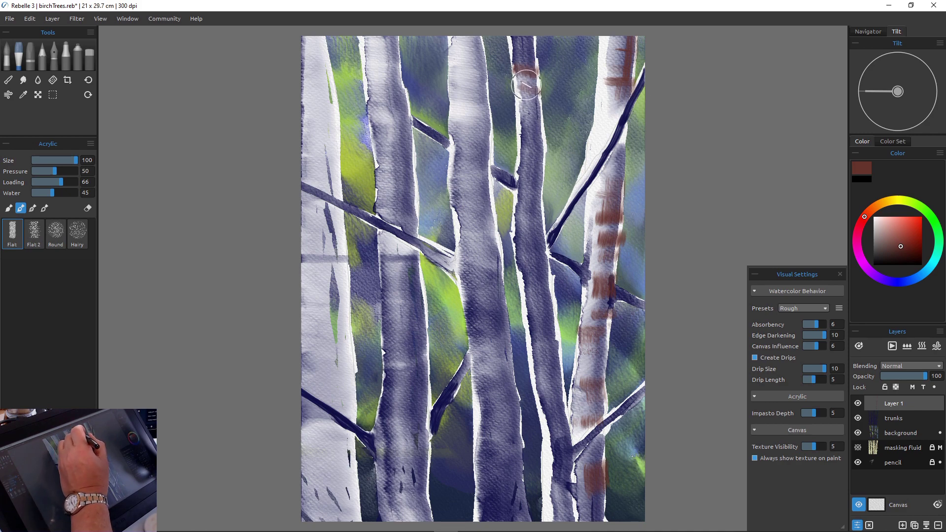
pyautogui.hotkey('ctrl', '-')
pyautogui.hotkey('ctrl', '-')
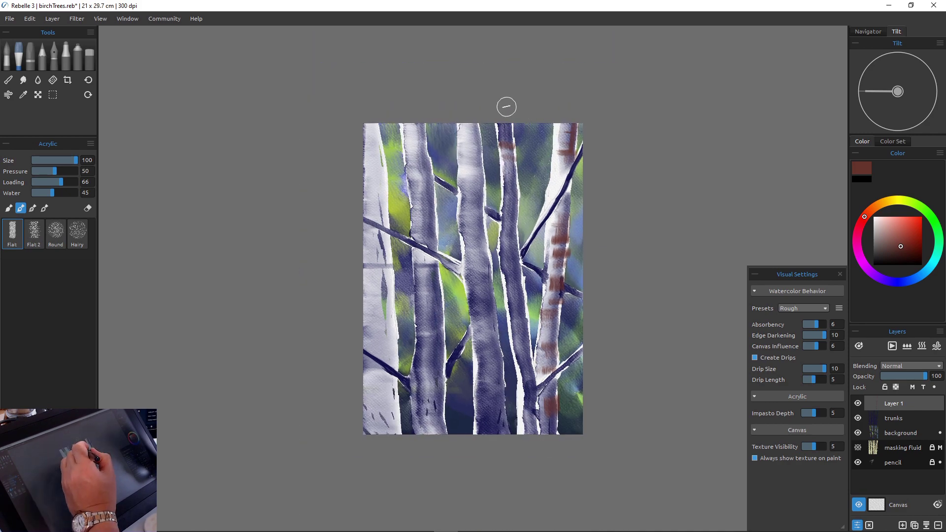
pyautogui.hotkey('ctrl', '+')
pyautogui.hotkey('ctrl', '+')
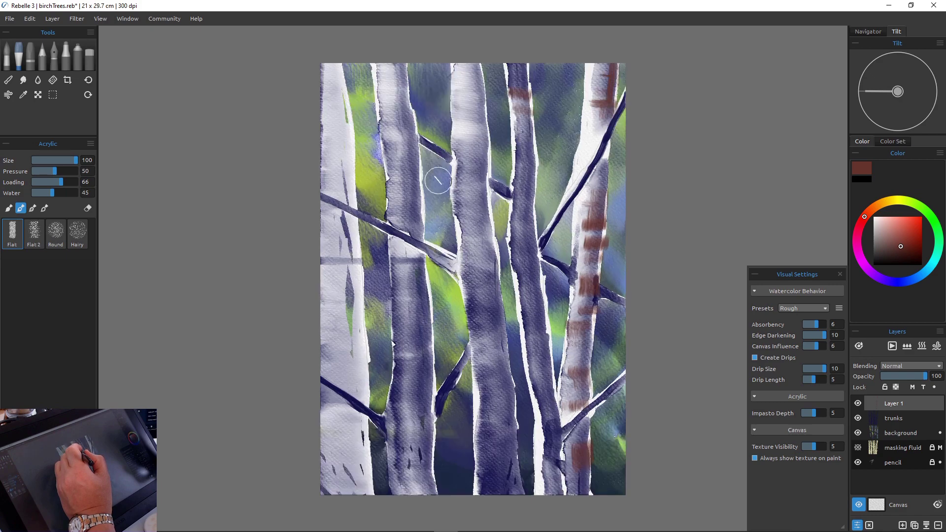
# Examine the whole painting at several magnifications to judge the brown bark marks on the trunks
pyautogui.hotkey('ctrl', '+')
pyautogui.hotkey('ctrl', '-')
pyautogui.hotkey('ctrl', '-')
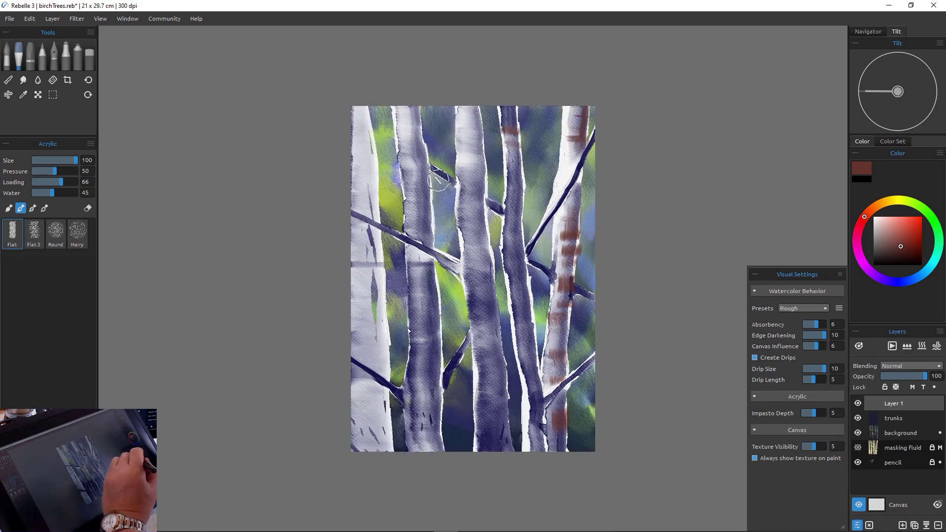
pyautogui.hotkey('ctrl', '-')
pyautogui.hotkey('ctrl', '+')
pyautogui.hotkey('ctrl', '-')
pyautogui.hotkey('ctrl', '-')
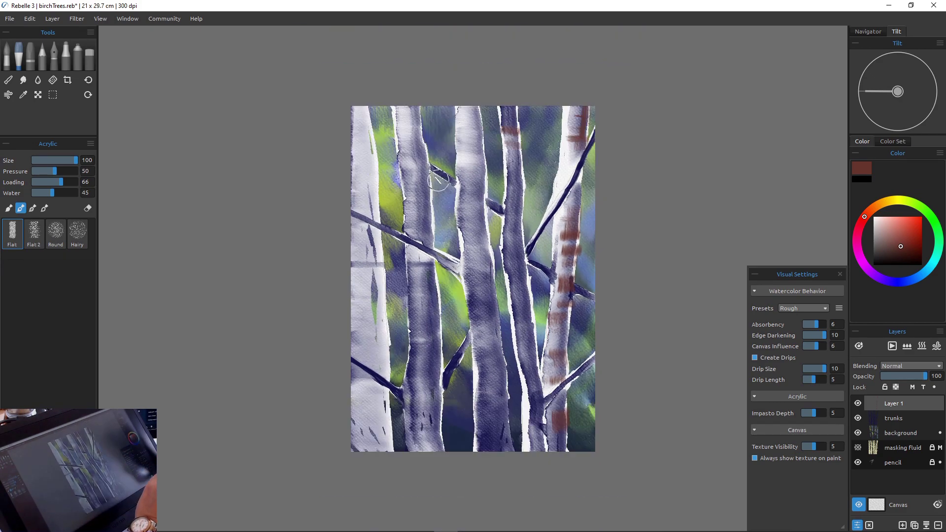
pyautogui.hotkey('ctrl', '+')
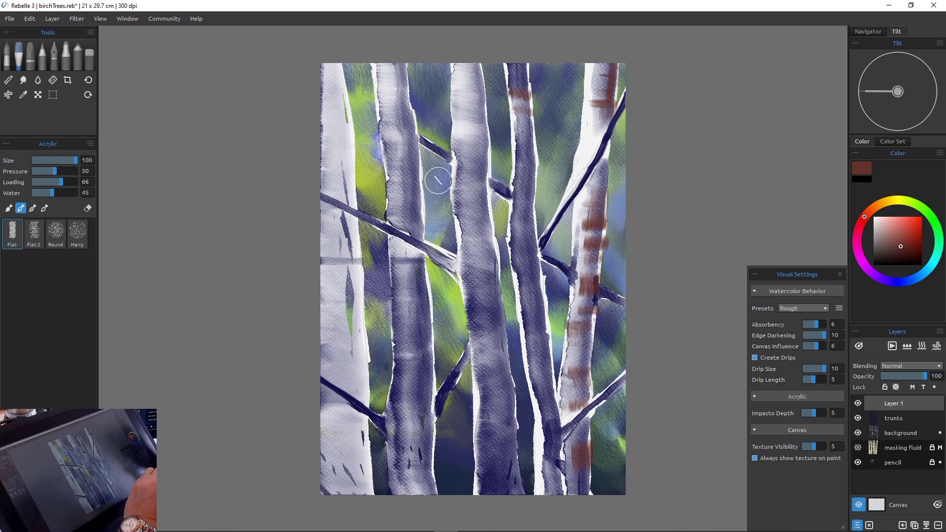
pyautogui.hotkey('ctrl', '-')
pyautogui.hotkey('ctrl', '+')
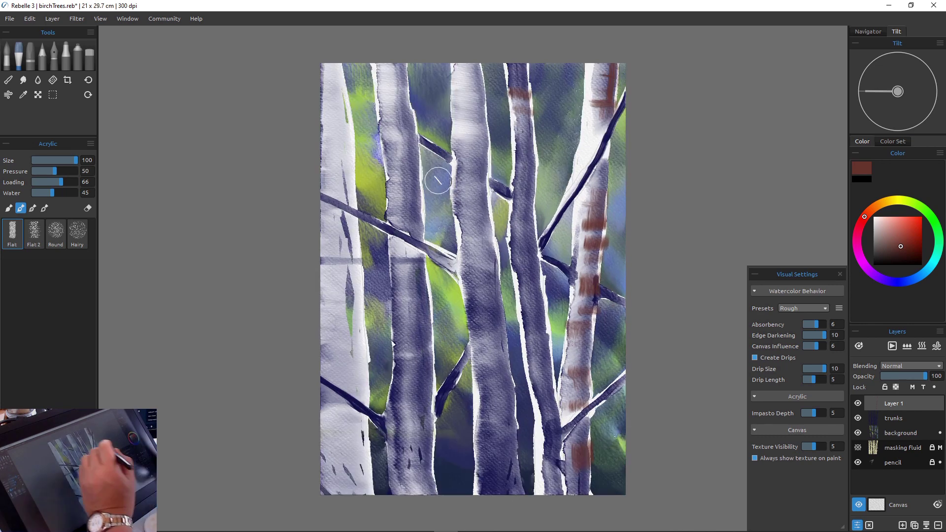
# Reduce the Flat brush to size 70 and paint reddish-brown bark marks down the rest of the second trunk from the right
pyautogui.press('[')
pyautogui.press('[')
pyautogui.press('[')
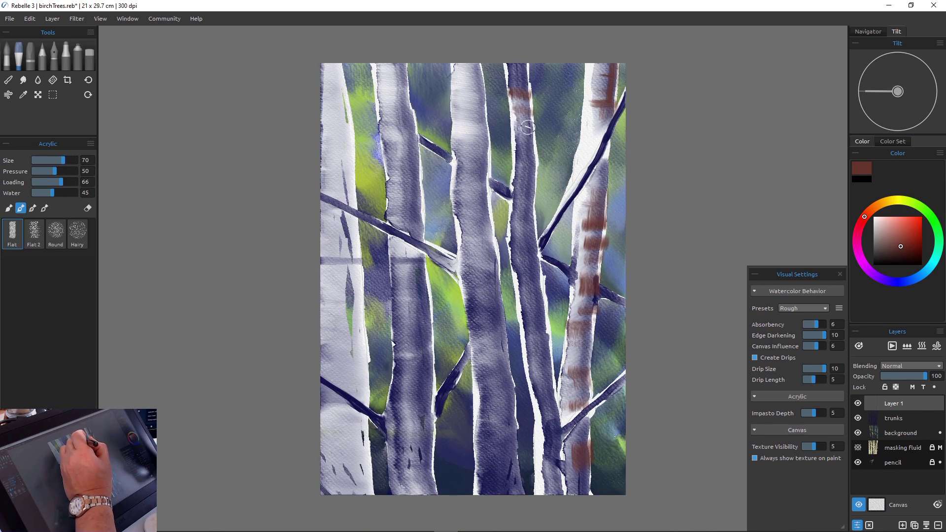
pyautogui.moveTo(528, 127); pyautogui.dragTo(529, 141)
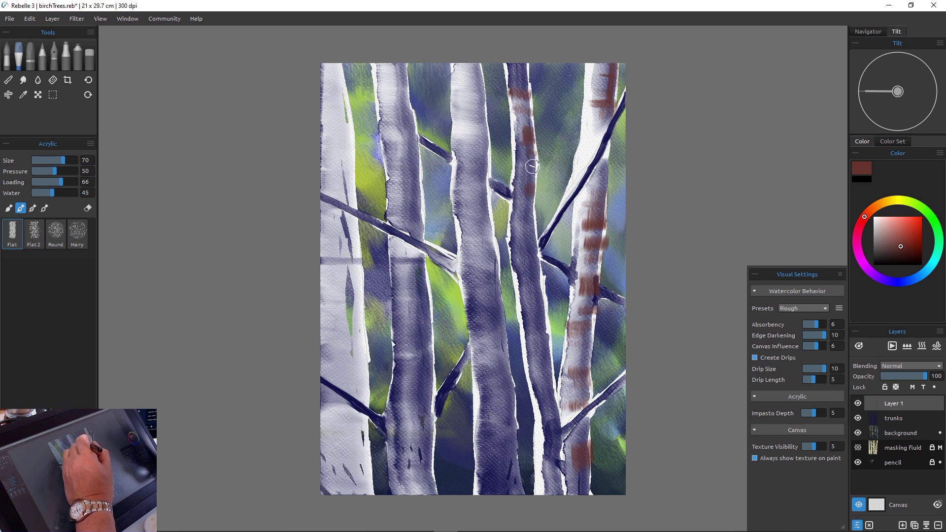
pyautogui.moveTo(532, 166); pyautogui.dragTo(534, 217)
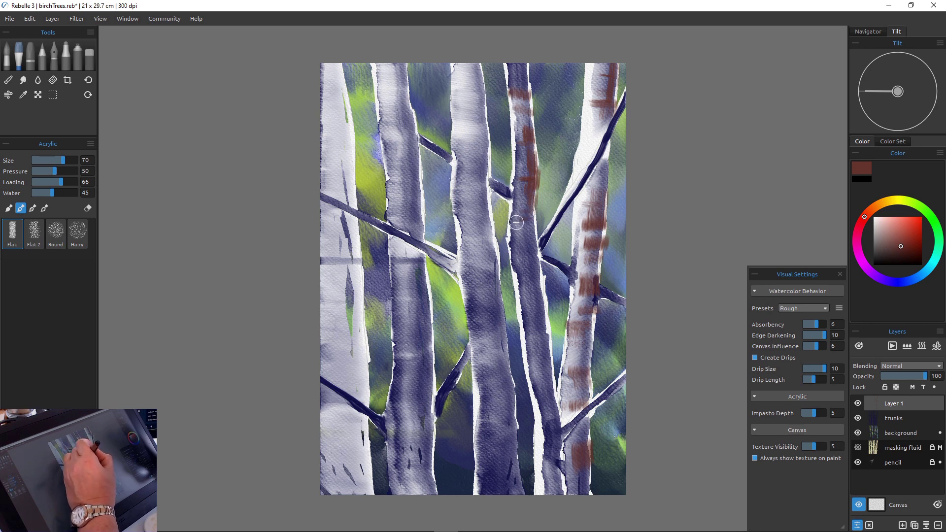
pyautogui.moveTo(530, 222); pyautogui.dragTo(548, 330)
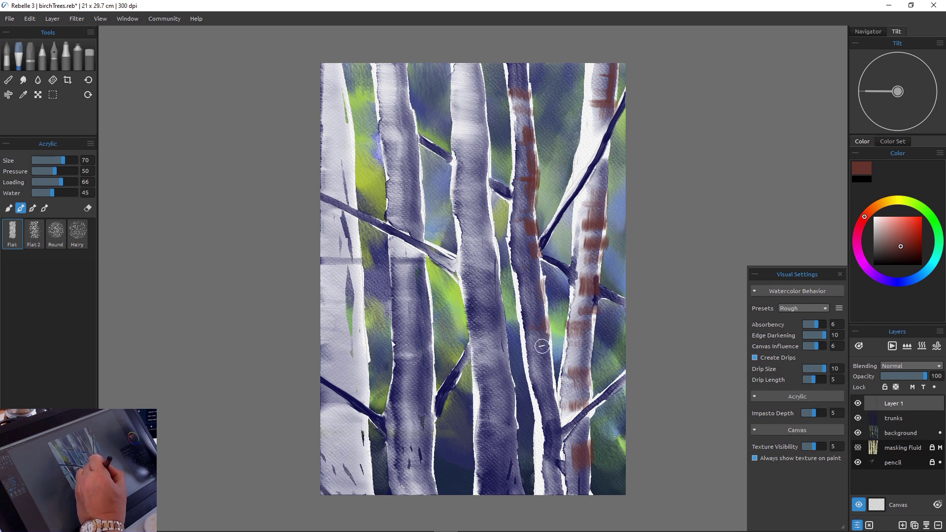
pyautogui.moveTo(538, 298)
pyautogui.mouseDown()
pyautogui.moveTo(554, 402)
pyautogui.moveTo(544, 437)
pyautogui.moveTo(541, 407)
pyautogui.moveTo(542, 455)
pyautogui.moveTo(557, 452)
pyautogui.moveTo(540, 458)
pyautogui.moveTo(540, 499)
pyautogui.moveTo(552, 463)
pyautogui.moveTo(555, 482)
pyautogui.mouseUp()
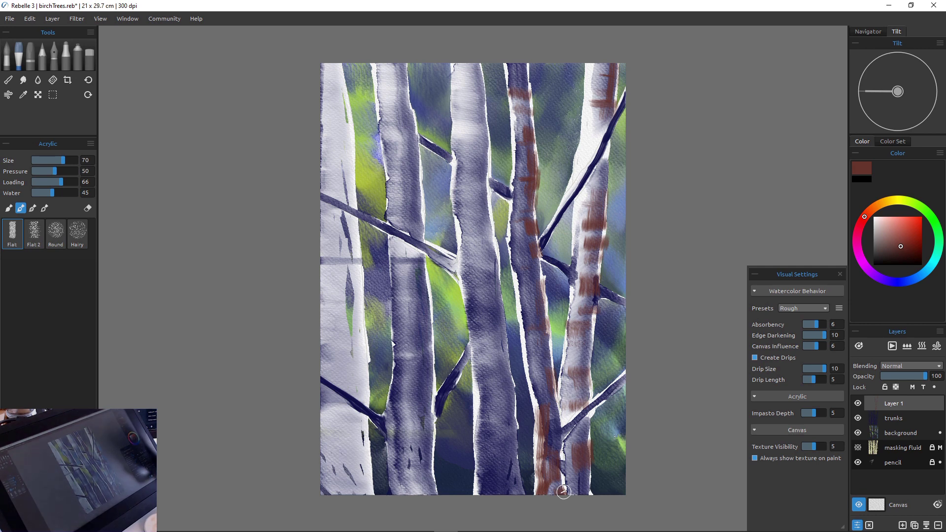
# Paint reddish-brown bark marks down the middle trunk, following its right edge with short crosswise bands
pyautogui.moveTo(476, 65)
pyautogui.mouseDown()
pyautogui.moveTo(480, 93)
pyautogui.moveTo(468, 90)
pyautogui.moveTo(472, 80)
pyautogui.moveTo(462, 90)
pyautogui.moveTo(480, 98)
pyautogui.moveTo(484, 188)
pyautogui.mouseUp()
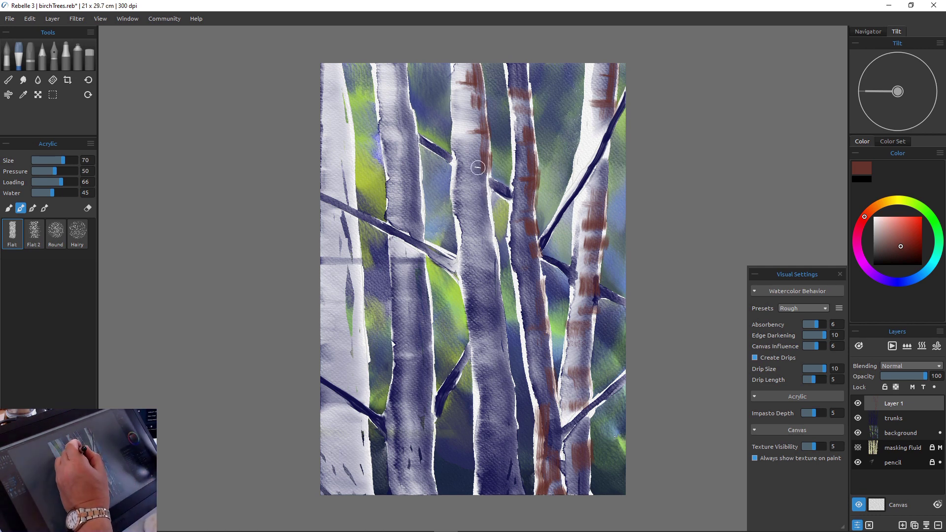
pyautogui.moveTo(475, 186)
pyautogui.mouseDown()
pyautogui.moveTo(489, 207)
pyautogui.moveTo(460, 210)
pyautogui.moveTo(480, 216)
pyautogui.moveTo(460, 213)
pyautogui.moveTo(464, 250)
pyautogui.moveTo(473, 247)
pyautogui.moveTo(461, 249)
pyautogui.moveTo(468, 273)
pyautogui.moveTo(497, 282)
pyautogui.moveTo(475, 293)
pyautogui.moveTo(494, 286)
pyautogui.moveTo(503, 335)
pyautogui.mouseUp()
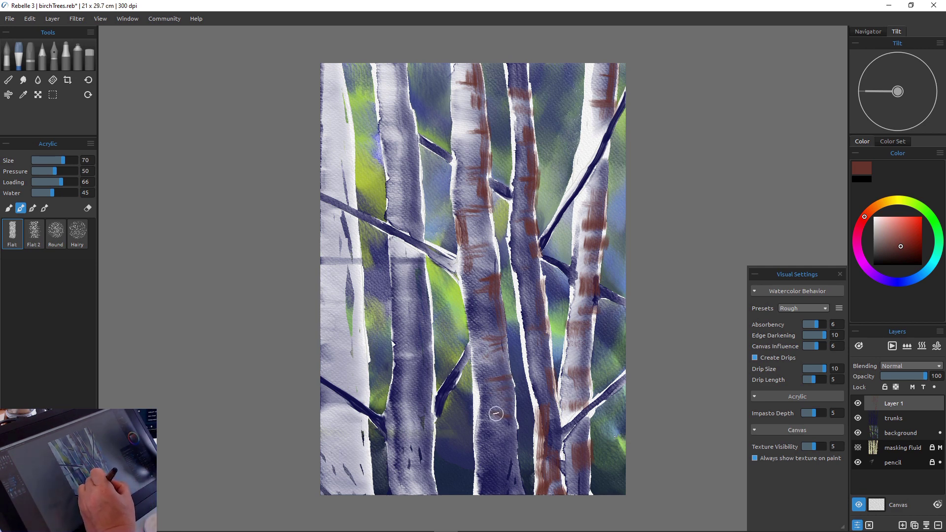
pyautogui.moveTo(512, 449); pyautogui.dragTo(493, 459)
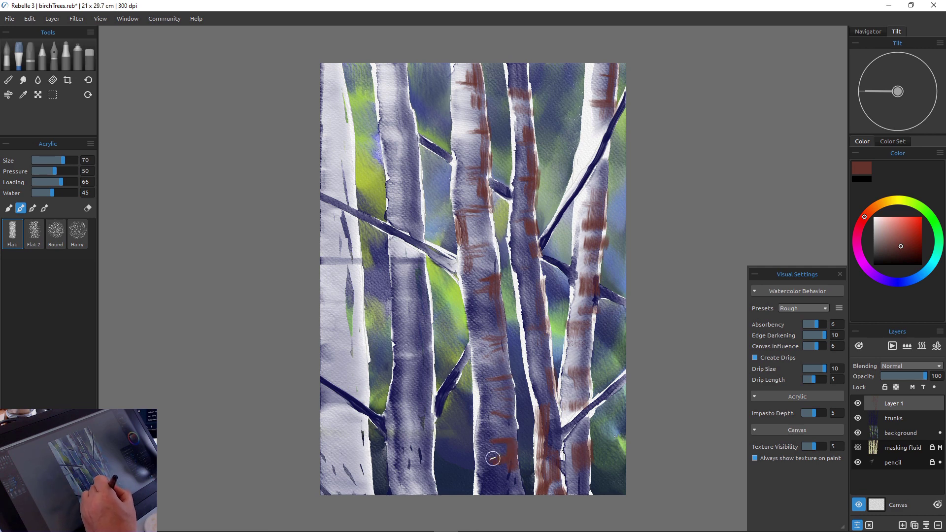
# Paint short reddish-brown bark bands along the second trunk from the left, including its upper part
pyautogui.moveTo(417, 271)
pyautogui.mouseDown()
pyautogui.moveTo(423, 298)
pyautogui.moveTo(415, 254)
pyautogui.moveTo(418, 267)
pyautogui.moveTo(398, 246)
pyautogui.moveTo(411, 260)
pyautogui.moveTo(412, 301)
pyautogui.mouseUp()
pyautogui.moveTo(406, 218)
pyautogui.mouseDown()
pyautogui.moveTo(422, 317)
pyautogui.moveTo(412, 318)
pyautogui.moveTo(420, 337)
pyautogui.moveTo(424, 300)
pyautogui.moveTo(416, 340)
pyautogui.moveTo(424, 353)
pyautogui.moveTo(405, 361)
pyautogui.mouseUp()
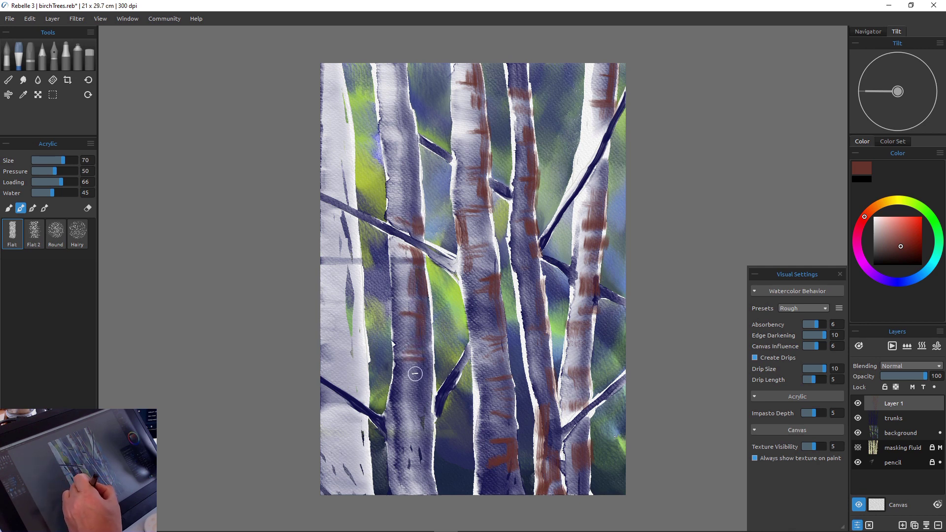
pyautogui.moveTo(421, 400)
pyautogui.mouseDown()
pyautogui.moveTo(397, 412)
pyautogui.moveTo(425, 441)
pyautogui.moveTo(428, 421)
pyautogui.moveTo(428, 438)
pyautogui.moveTo(409, 443)
pyautogui.mouseUp()
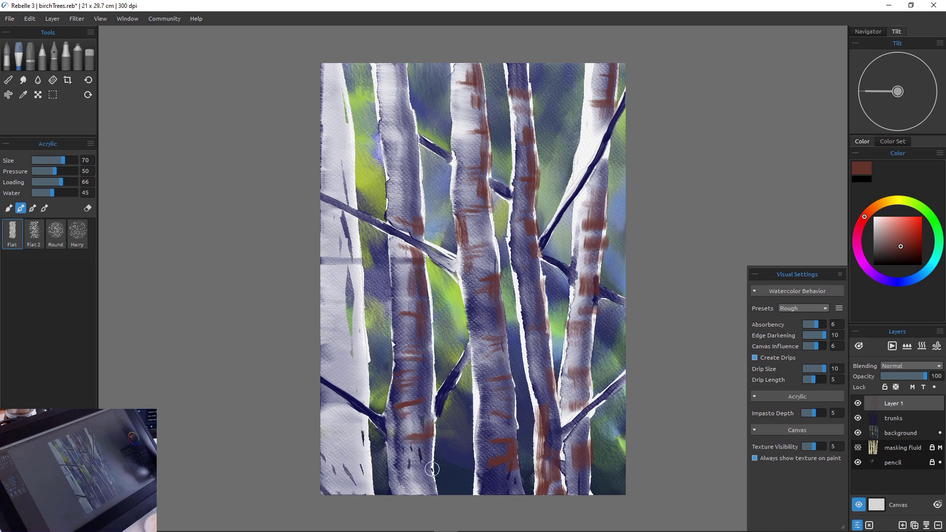
pyautogui.moveTo(391, 69)
pyautogui.mouseDown()
pyautogui.moveTo(400, 105)
pyautogui.moveTo(384, 71)
pyautogui.moveTo(395, 62)
pyautogui.moveTo(414, 130)
pyautogui.moveTo(394, 143)
pyautogui.moveTo(411, 164)
pyautogui.moveTo(414, 148)
pyautogui.moveTo(415, 184)
pyautogui.mouseUp()
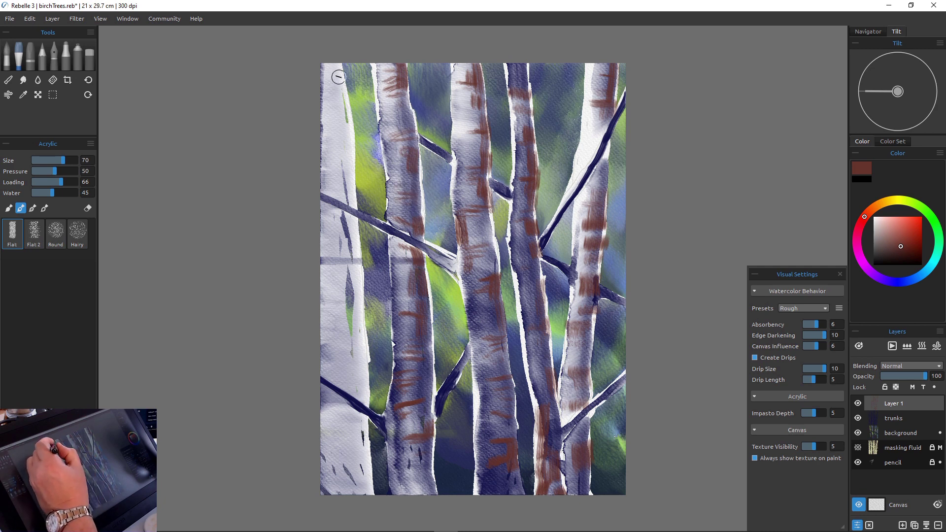
# Cover the leftmost trunk from top to bottom with clusters of reddish-brown horizontal and vertical bark strokes
pyautogui.moveTo(338, 77)
pyautogui.mouseDown()
pyautogui.moveTo(346, 118)
pyautogui.moveTo(351, 101)
pyautogui.moveTo(320, 106)
pyautogui.moveTo(331, 120)
pyautogui.mouseUp()
pyautogui.moveTo(343, 159)
pyautogui.mouseDown()
pyautogui.moveTo(322, 159)
pyautogui.moveTo(346, 165)
pyautogui.moveTo(317, 172)
pyautogui.moveTo(343, 173)
pyautogui.moveTo(322, 183)
pyautogui.moveTo(345, 235)
pyautogui.moveTo(330, 206)
pyautogui.moveTo(336, 233)
pyautogui.moveTo(351, 237)
pyautogui.moveTo(326, 250)
pyautogui.mouseUp()
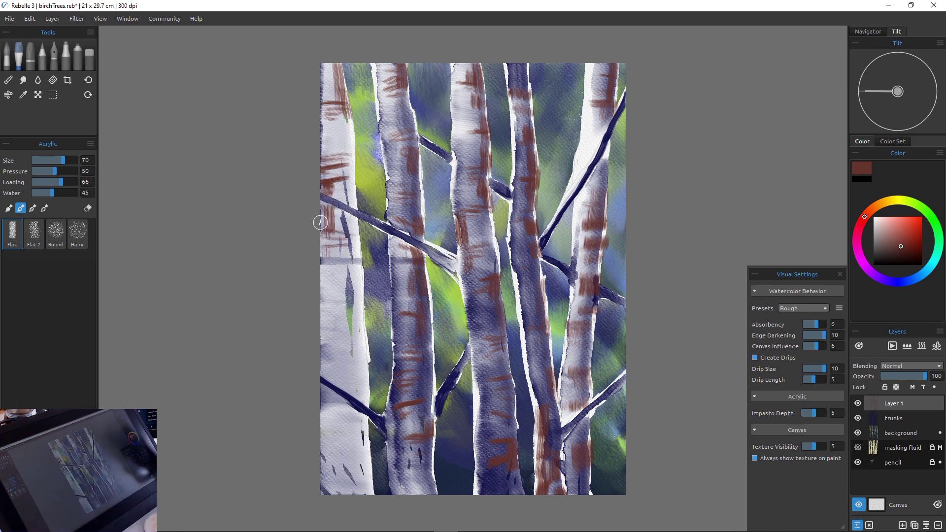
pyautogui.moveTo(348, 268)
pyautogui.mouseDown()
pyautogui.moveTo(334, 254)
pyautogui.moveTo(341, 267)
pyautogui.moveTo(343, 249)
pyautogui.moveTo(345, 259)
pyautogui.moveTo(326, 255)
pyautogui.moveTo(352, 246)
pyautogui.moveTo(317, 256)
pyautogui.moveTo(344, 258)
pyautogui.moveTo(337, 278)
pyautogui.moveTo(322, 284)
pyautogui.moveTo(339, 301)
pyautogui.moveTo(322, 300)
pyautogui.moveTo(324, 279)
pyautogui.moveTo(321, 303)
pyautogui.moveTo(323, 281)
pyautogui.mouseUp()
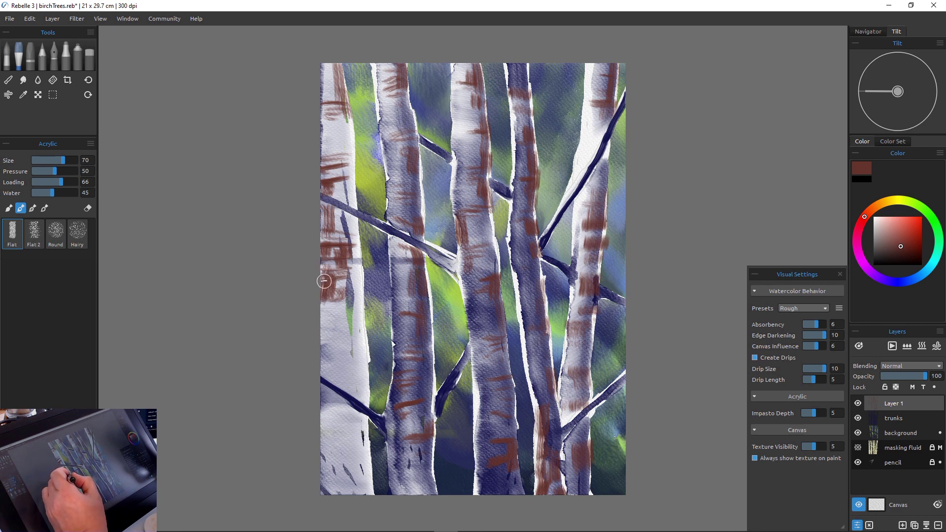
pyautogui.press('r')
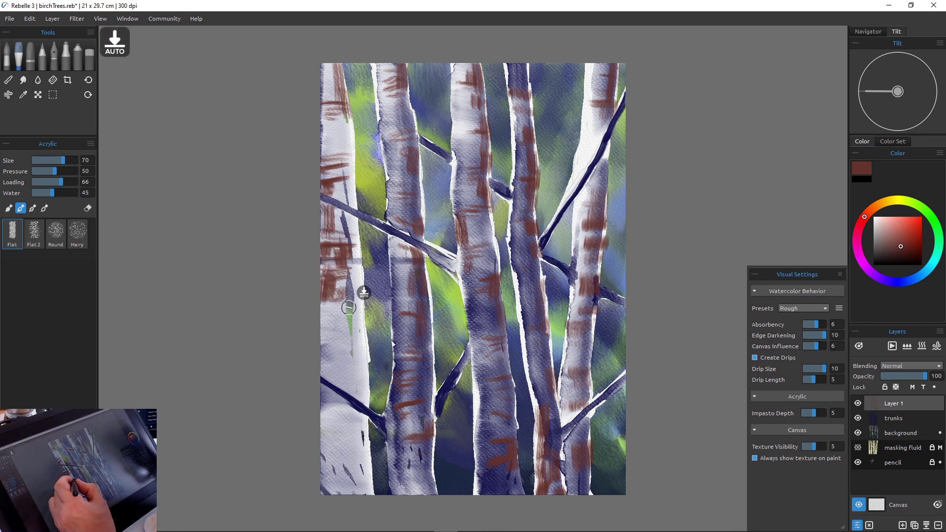
pyautogui.moveTo(339, 315)
pyautogui.mouseDown()
pyautogui.moveTo(321, 302)
pyautogui.moveTo(324, 324)
pyautogui.moveTo(349, 328)
pyautogui.moveTo(321, 336)
pyautogui.moveTo(327, 320)
pyautogui.moveTo(344, 329)
pyautogui.moveTo(325, 332)
pyautogui.mouseUp()
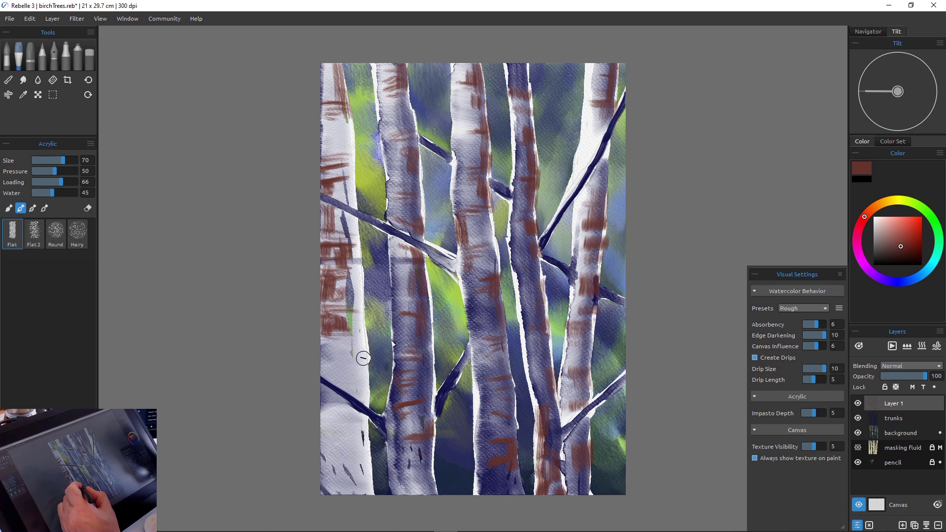
pyautogui.moveTo(363, 360)
pyautogui.mouseDown()
pyautogui.moveTo(326, 370)
pyautogui.moveTo(362, 345)
pyautogui.moveTo(365, 359)
pyautogui.moveTo(324, 362)
pyautogui.moveTo(355, 384)
pyautogui.moveTo(367, 381)
pyautogui.moveTo(357, 404)
pyautogui.moveTo(365, 437)
pyautogui.moveTo(363, 421)
pyautogui.moveTo(321, 418)
pyautogui.moveTo(360, 428)
pyautogui.moveTo(367, 454)
pyautogui.moveTo(319, 458)
pyautogui.moveTo(364, 453)
pyautogui.moveTo(363, 466)
pyautogui.moveTo(335, 467)
pyautogui.mouseUp()
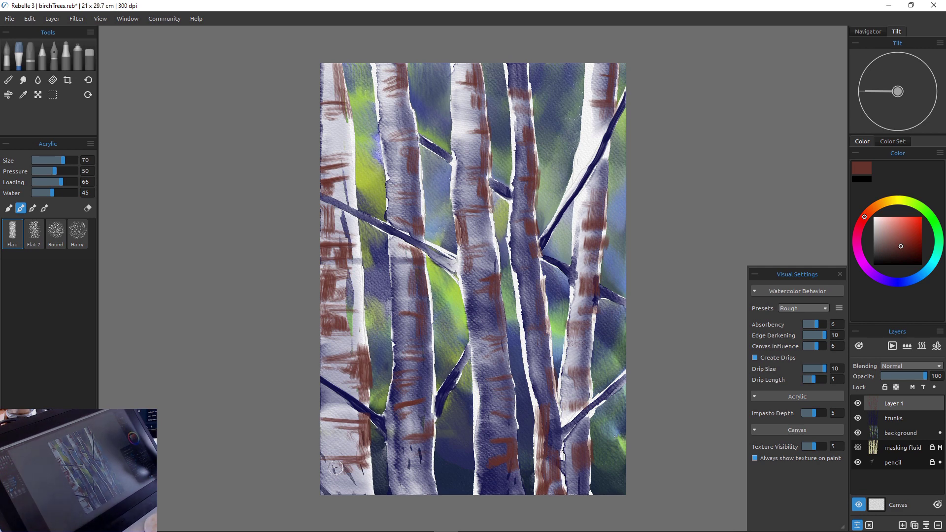
# Choose a saturated dark blue and paint blue bark marks over the brown bands on the rightmost trunk
pyautogui.click(901, 282)
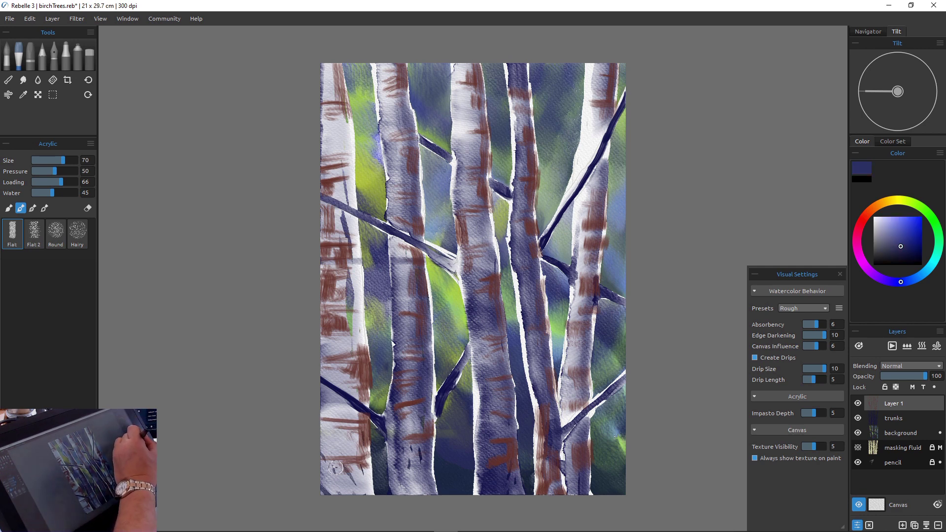
pyautogui.click(909, 226)
pyautogui.moveTo(909, 227); pyautogui.dragTo(915, 243)
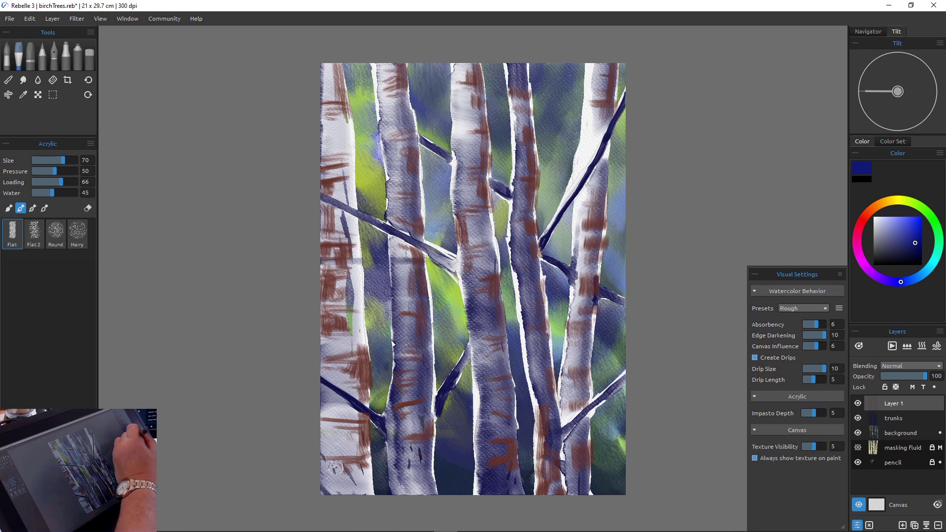
pyautogui.moveTo(604, 167)
pyautogui.mouseDown()
pyautogui.moveTo(589, 232)
pyautogui.moveTo(599, 225)
pyautogui.moveTo(590, 222)
pyautogui.moveTo(600, 224)
pyautogui.moveTo(602, 267)
pyautogui.moveTo(603, 248)
pyautogui.moveTo(584, 309)
pyautogui.moveTo(593, 317)
pyautogui.moveTo(579, 330)
pyautogui.moveTo(589, 354)
pyautogui.moveTo(574, 361)
pyautogui.moveTo(584, 397)
pyautogui.mouseUp()
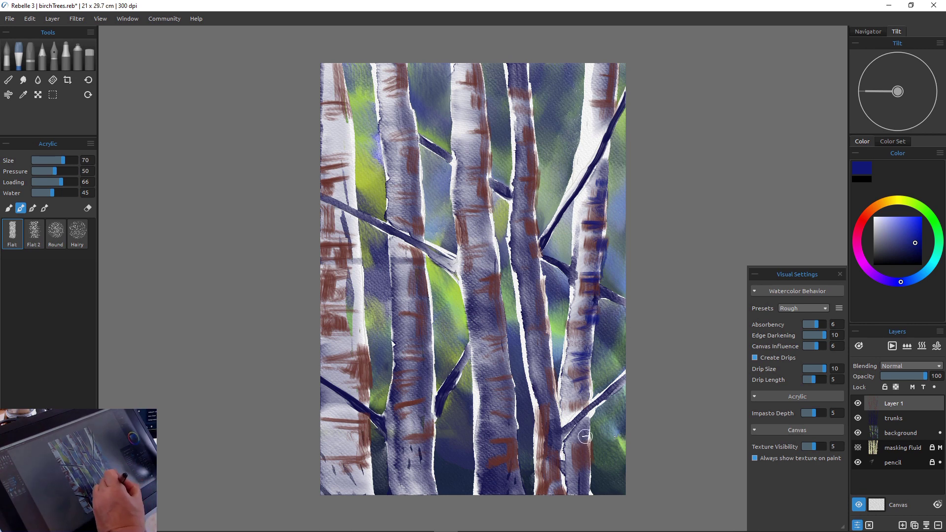
pyautogui.moveTo(584, 430); pyautogui.dragTo(583, 493)
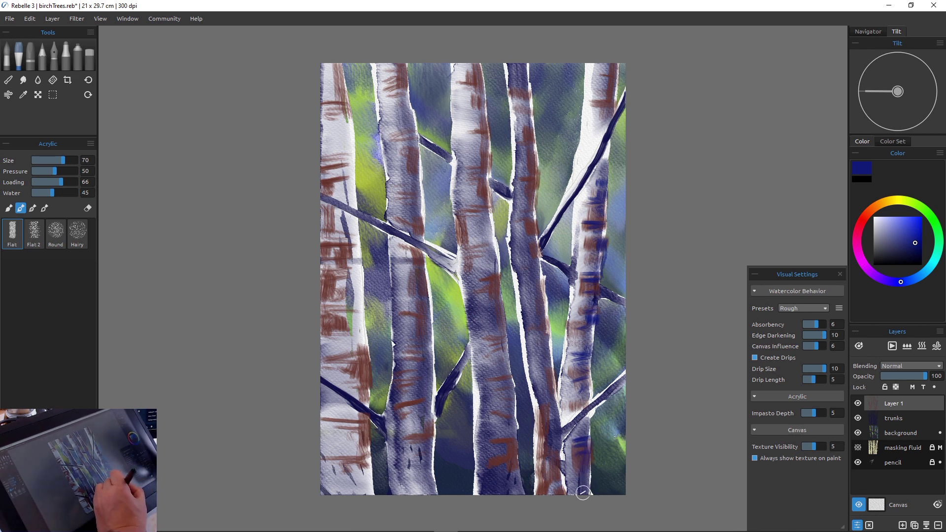
# Add blue marks to the lower half of the second trunk from the right and darker navy marks to its upper half
pyautogui.moveTo(539, 358); pyautogui.dragTo(546, 410)
pyautogui.moveTo(527, 307); pyautogui.dragTo(542, 335)
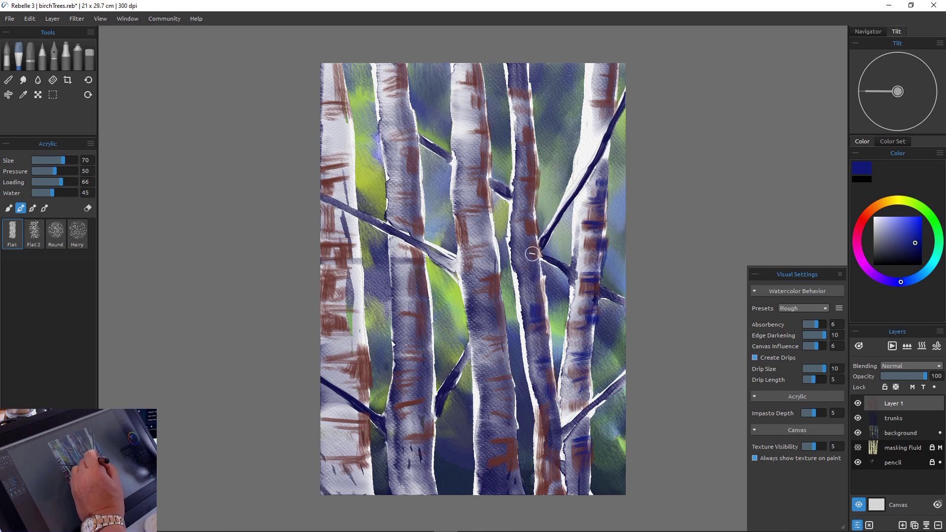
pyautogui.click(910, 254)
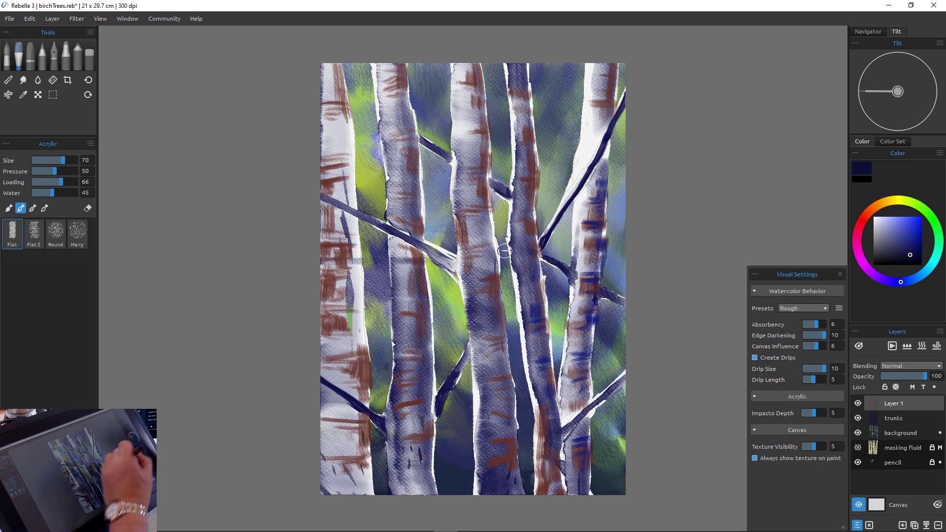
pyautogui.moveTo(538, 247)
pyautogui.mouseDown()
pyautogui.moveTo(543, 301)
pyautogui.moveTo(531, 223)
pyautogui.moveTo(519, 230)
pyautogui.moveTo(534, 195)
pyautogui.moveTo(532, 219)
pyautogui.moveTo(518, 210)
pyautogui.mouseUp()
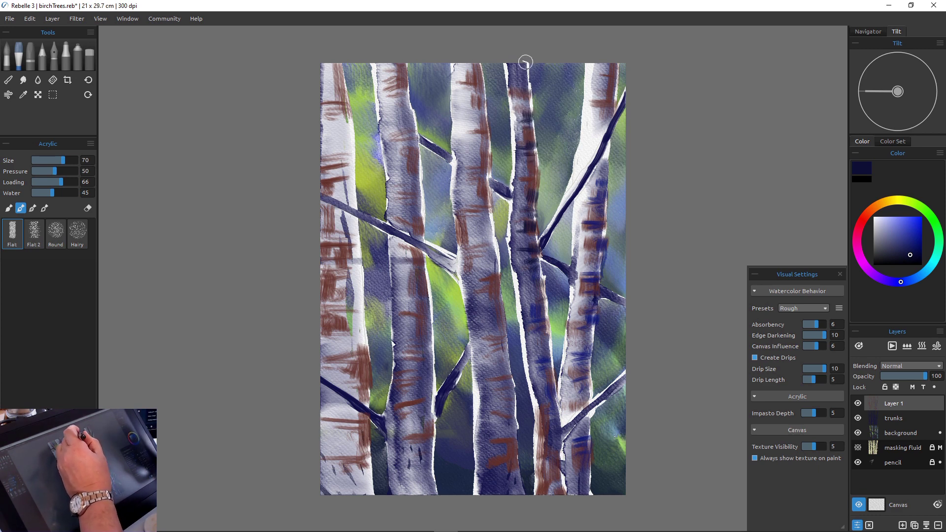
# Paint dark navy bark marks across the middle trunk and along the lower half of the trunk to its right
pyautogui.moveTo(474, 196)
pyautogui.mouseDown()
pyautogui.moveTo(487, 220)
pyautogui.moveTo(474, 222)
pyautogui.moveTo(486, 226)
pyautogui.moveTo(475, 227)
pyautogui.moveTo(488, 225)
pyautogui.moveTo(490, 236)
pyautogui.moveTo(474, 235)
pyautogui.moveTo(492, 244)
pyautogui.moveTo(506, 283)
pyautogui.moveTo(497, 283)
pyautogui.moveTo(496, 265)
pyautogui.moveTo(482, 267)
pyautogui.moveTo(492, 257)
pyautogui.moveTo(477, 278)
pyautogui.mouseUp()
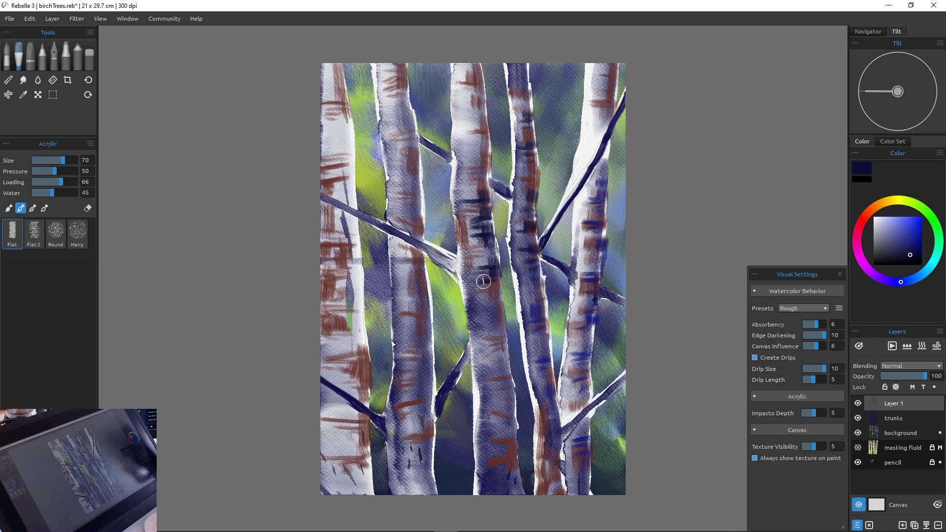
pyautogui.moveTo(533, 278); pyautogui.dragTo(541, 320)
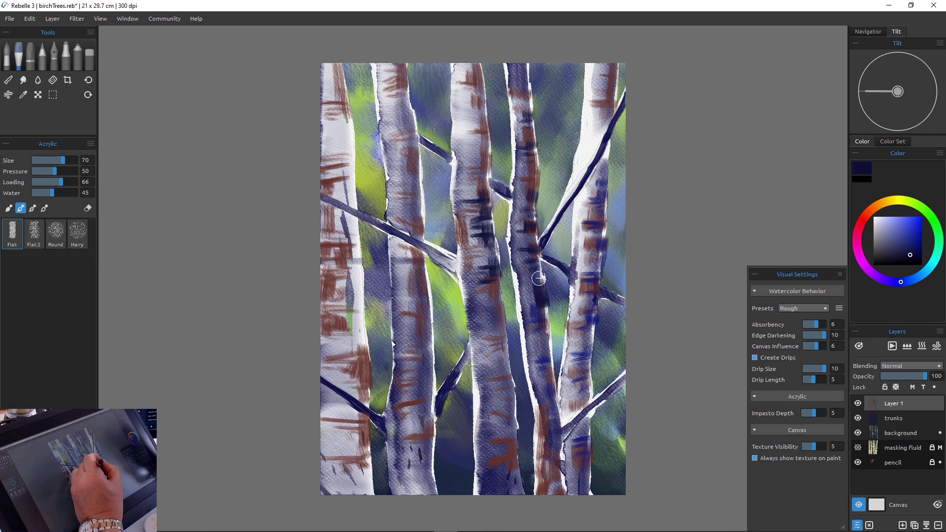
pyautogui.moveTo(539, 252); pyautogui.dragTo(534, 291)
pyautogui.moveTo(542, 334)
pyautogui.mouseDown()
pyautogui.moveTo(549, 360)
pyautogui.moveTo(548, 332)
pyautogui.moveTo(547, 384)
pyautogui.moveTo(543, 343)
pyautogui.moveTo(528, 339)
pyautogui.moveTo(544, 347)
pyautogui.moveTo(530, 348)
pyautogui.moveTo(542, 351)
pyautogui.moveTo(532, 370)
pyautogui.moveTo(542, 368)
pyautogui.moveTo(528, 377)
pyautogui.moveTo(557, 401)
pyautogui.moveTo(554, 380)
pyautogui.moveTo(557, 422)
pyautogui.moveTo(558, 413)
pyautogui.moveTo(585, 418)
pyautogui.moveTo(563, 438)
pyautogui.mouseUp()
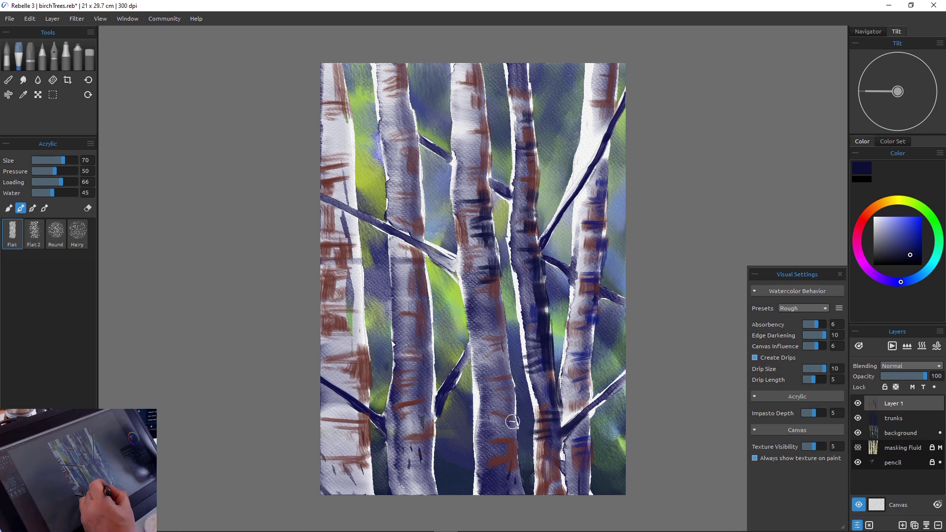
pyautogui.moveTo(513, 422)
pyautogui.mouseDown()
pyautogui.moveTo(486, 438)
pyautogui.moveTo(508, 429)
pyautogui.moveTo(512, 461)
pyautogui.moveTo(498, 455)
pyautogui.moveTo(515, 476)
pyautogui.mouseUp()
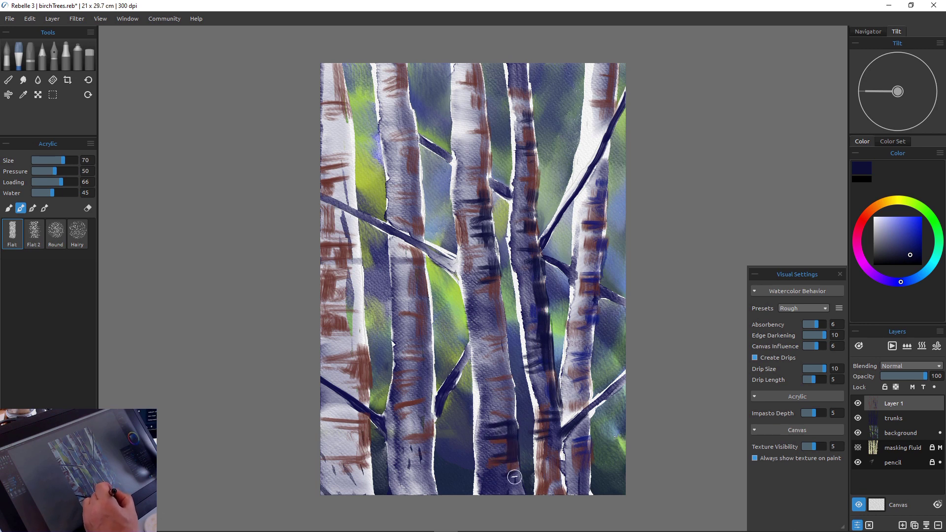
pyautogui.moveTo(512, 394)
pyautogui.mouseDown()
pyautogui.moveTo(488, 398)
pyautogui.moveTo(505, 373)
pyautogui.mouseUp()
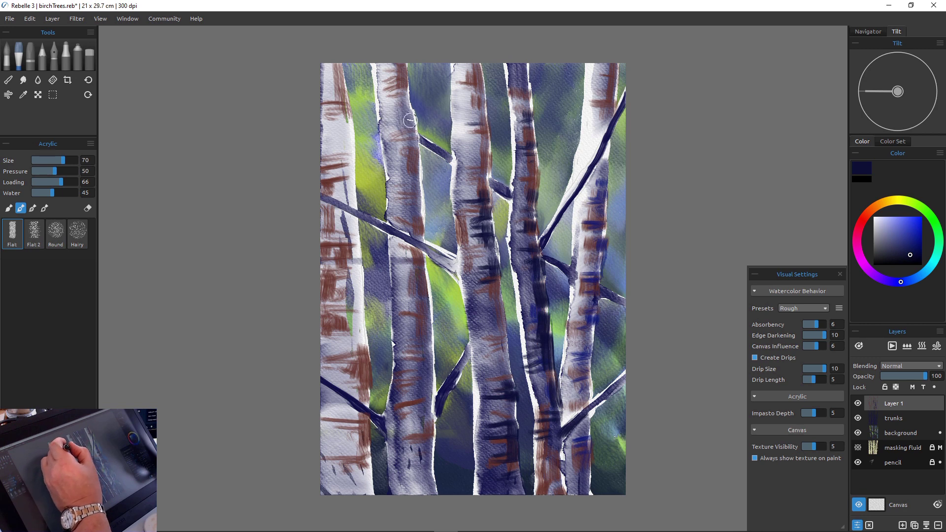
# Paint dark navy bark marks down the second trunk from the left, over its brown bands
pyautogui.moveTo(410, 120)
pyautogui.mouseDown()
pyautogui.moveTo(404, 94)
pyautogui.moveTo(412, 120)
pyautogui.moveTo(400, 64)
pyautogui.moveTo(400, 120)
pyautogui.mouseUp()
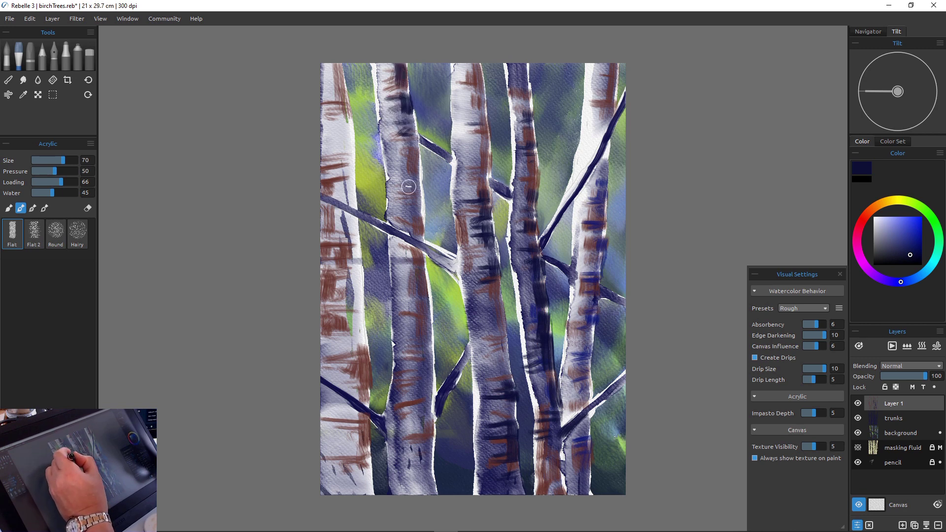
pyautogui.moveTo(408, 187)
pyautogui.mouseDown()
pyautogui.moveTo(404, 160)
pyautogui.moveTo(422, 144)
pyautogui.moveTo(392, 117)
pyautogui.moveTo(408, 265)
pyautogui.moveTo(410, 221)
pyautogui.moveTo(401, 218)
pyautogui.moveTo(402, 238)
pyautogui.mouseUp()
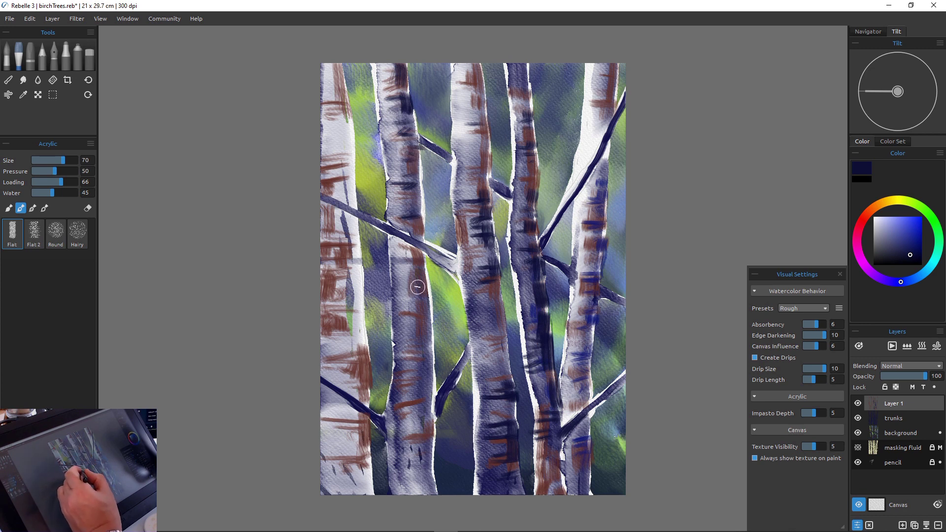
pyautogui.moveTo(418, 287)
pyautogui.mouseDown()
pyautogui.moveTo(413, 360)
pyautogui.moveTo(427, 378)
pyautogui.mouseUp()
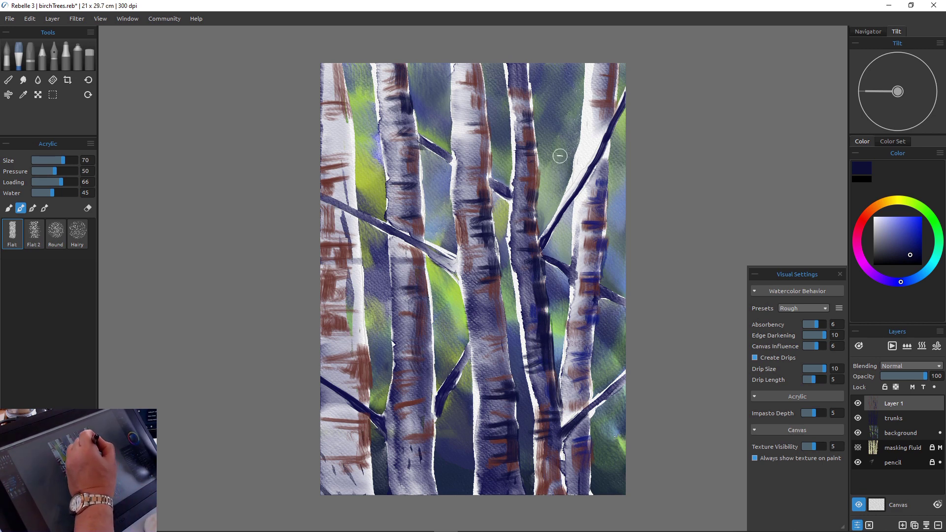
# Add dark navy bark marks to the lower, middle and upper parts of the leftmost trunk
pyautogui.moveTo(336, 308)
pyautogui.mouseDown()
pyautogui.moveTo(356, 312)
pyautogui.moveTo(333, 318)
pyautogui.moveTo(347, 322)
pyautogui.moveTo(320, 337)
pyautogui.moveTo(332, 360)
pyautogui.moveTo(342, 349)
pyautogui.moveTo(304, 362)
pyautogui.moveTo(352, 366)
pyautogui.moveTo(329, 363)
pyautogui.moveTo(360, 370)
pyautogui.moveTo(340, 375)
pyautogui.moveTo(359, 381)
pyautogui.moveTo(373, 364)
pyautogui.moveTo(364, 399)
pyautogui.moveTo(353, 396)
pyautogui.moveTo(365, 454)
pyautogui.moveTo(345, 453)
pyautogui.moveTo(364, 451)
pyautogui.moveTo(355, 477)
pyautogui.mouseUp()
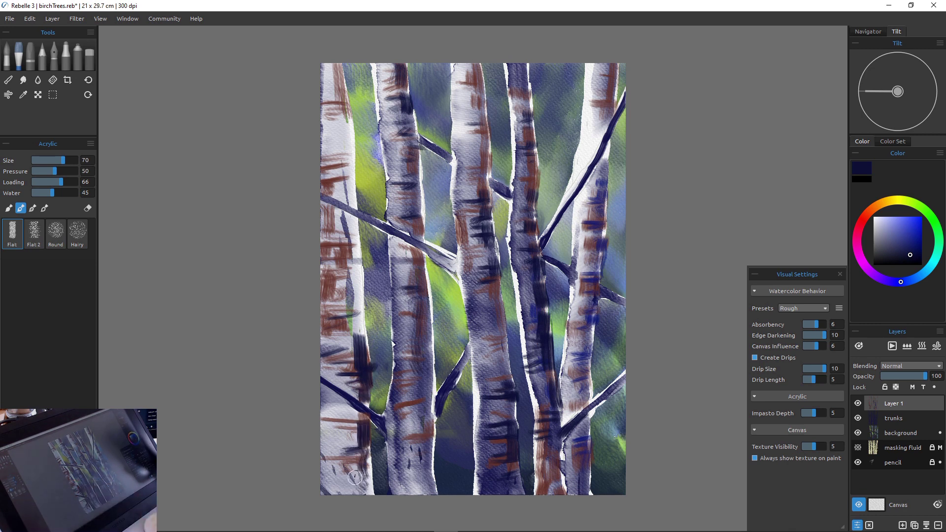
pyautogui.moveTo(345, 283)
pyautogui.mouseDown()
pyautogui.moveTo(358, 298)
pyautogui.moveTo(359, 330)
pyautogui.moveTo(362, 318)
pyautogui.moveTo(320, 336)
pyautogui.moveTo(353, 347)
pyautogui.moveTo(340, 345)
pyautogui.moveTo(355, 362)
pyautogui.moveTo(349, 355)
pyautogui.mouseUp()
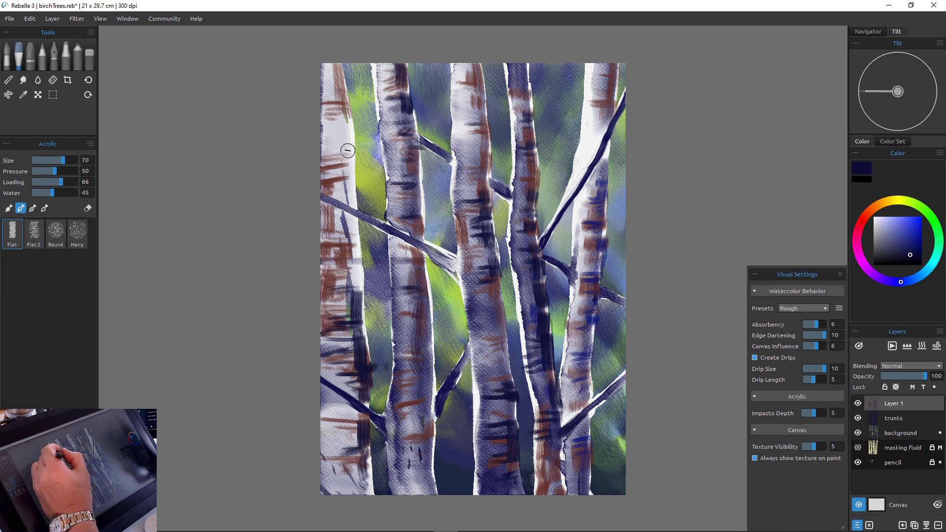
pyautogui.moveTo(346, 157)
pyautogui.mouseDown()
pyautogui.moveTo(351, 190)
pyautogui.moveTo(347, 167)
pyautogui.moveTo(340, 180)
pyautogui.mouseUp()
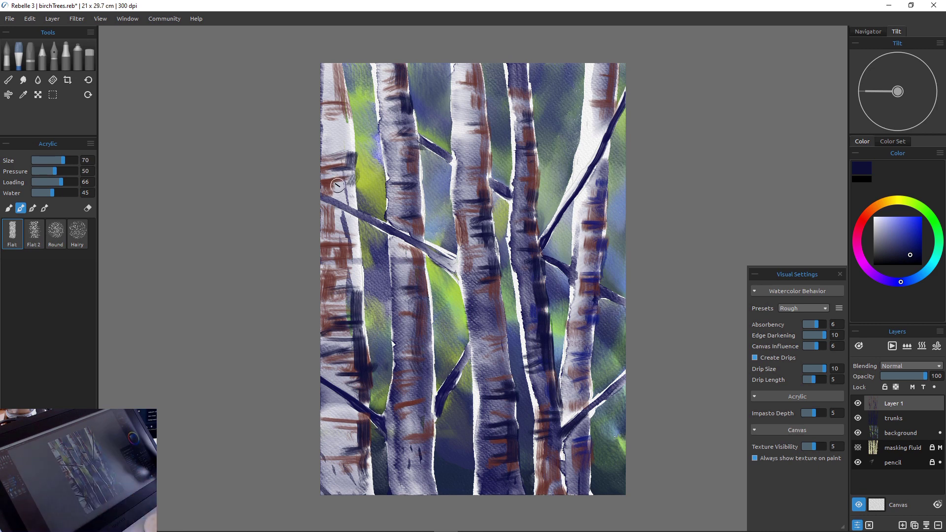
# Reduce the brush size to 45 and paint a forked navy branch from the canvas's upper edge down to the middle trunk
pyautogui.press('[')
pyautogui.press('[')
pyautogui.press('[')
pyautogui.press('[')
pyautogui.press('[')
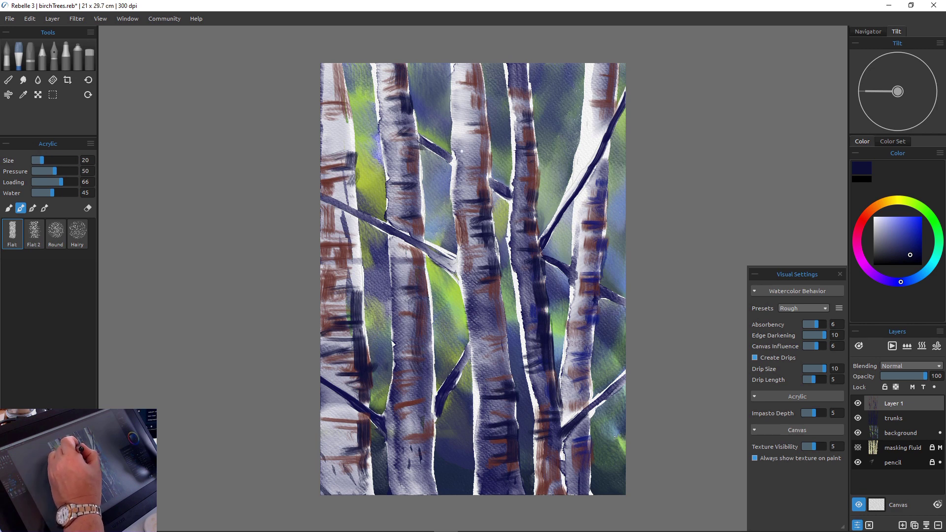
pyautogui.press(']')
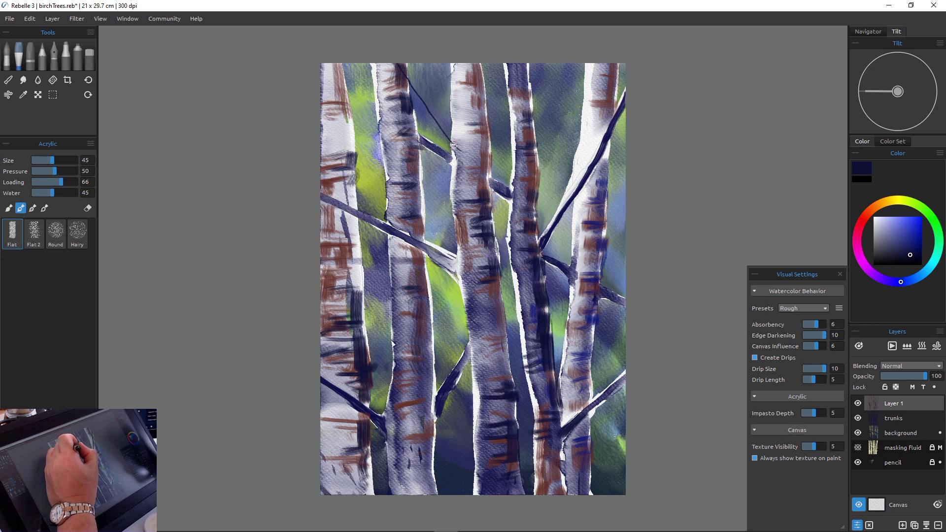
pyautogui.hotkey('ctrl', 'z')
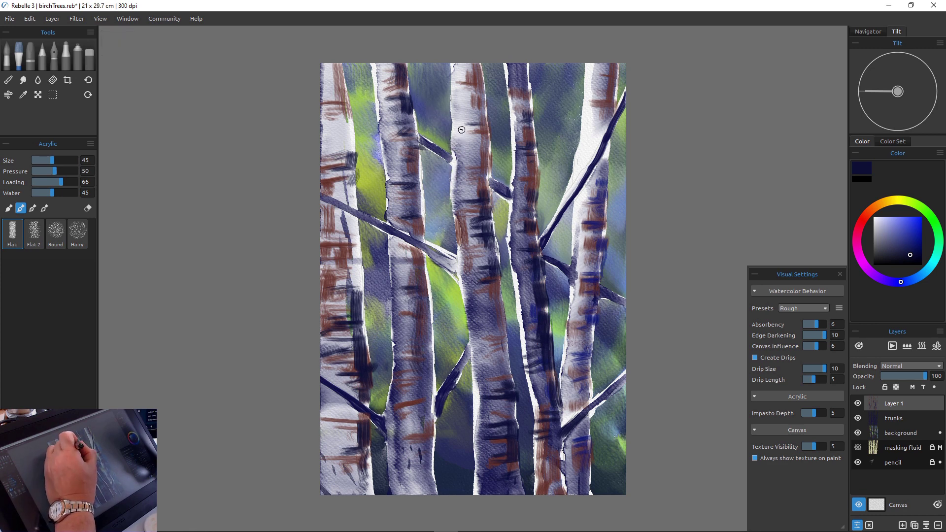
pyautogui.moveTo(461, 130)
pyautogui.mouseDown()
pyautogui.moveTo(376, 45)
pyautogui.moveTo(404, 46)
pyautogui.mouseUp()
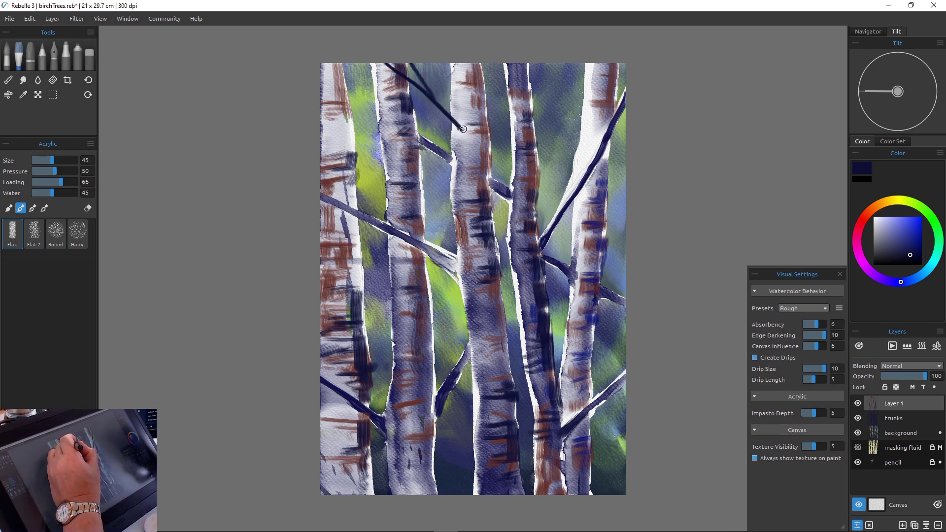
# Paint a forked navy branch and a fainter twig below it, both growing from the second trunk from the right
pyautogui.moveTo(535, 121); pyautogui.dragTo(577, 44)
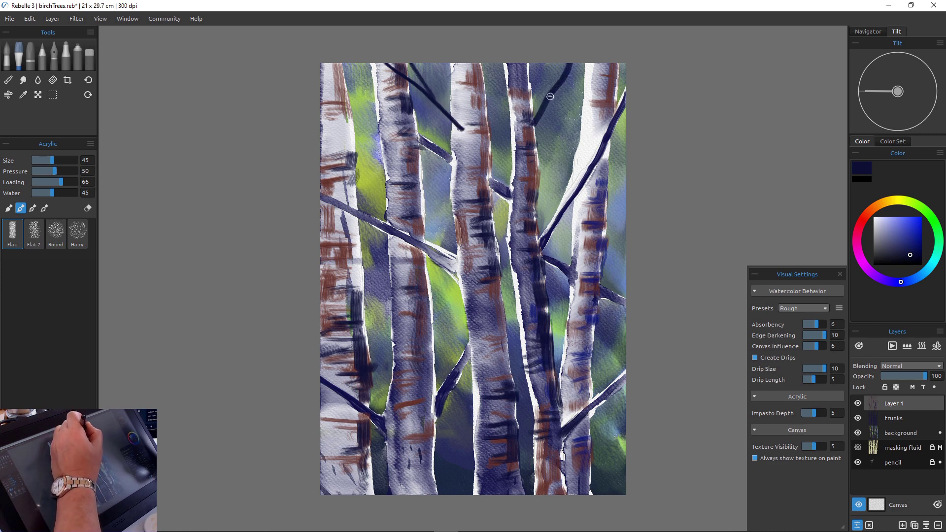
pyautogui.moveTo(550, 97); pyautogui.dragTo(602, 55)
pyautogui.moveTo(549, 92); pyautogui.dragTo(562, 46)
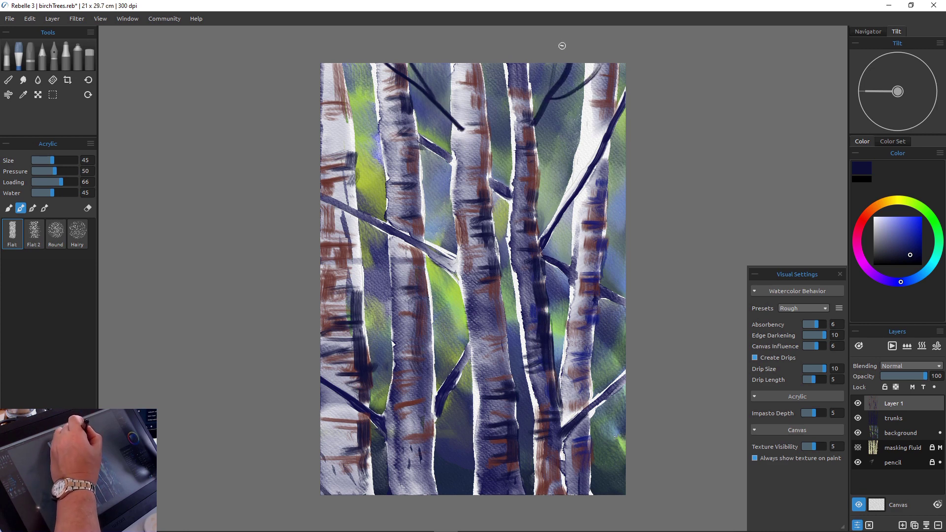
pyautogui.moveTo(538, 179); pyautogui.dragTo(567, 146)
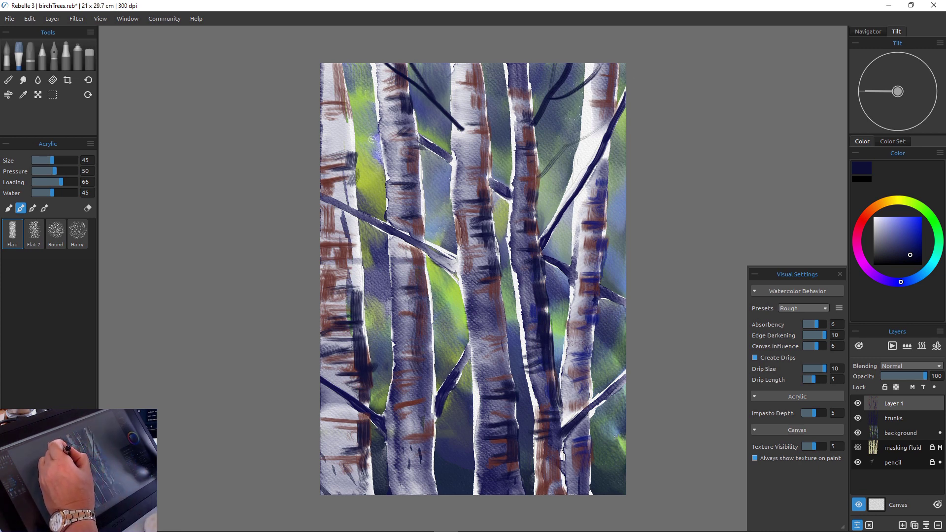
# Paint thin navy branches across the leftmost trunk, plus short twigs on either side of the second trunk from the left
pyautogui.moveTo(384, 149); pyautogui.dragTo(321, 97)
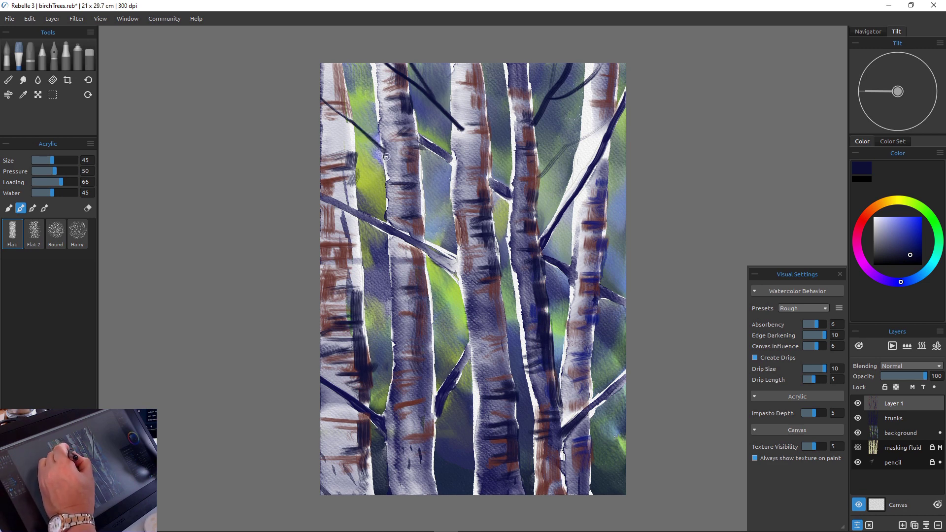
pyautogui.moveTo(386, 157); pyautogui.dragTo(320, 171)
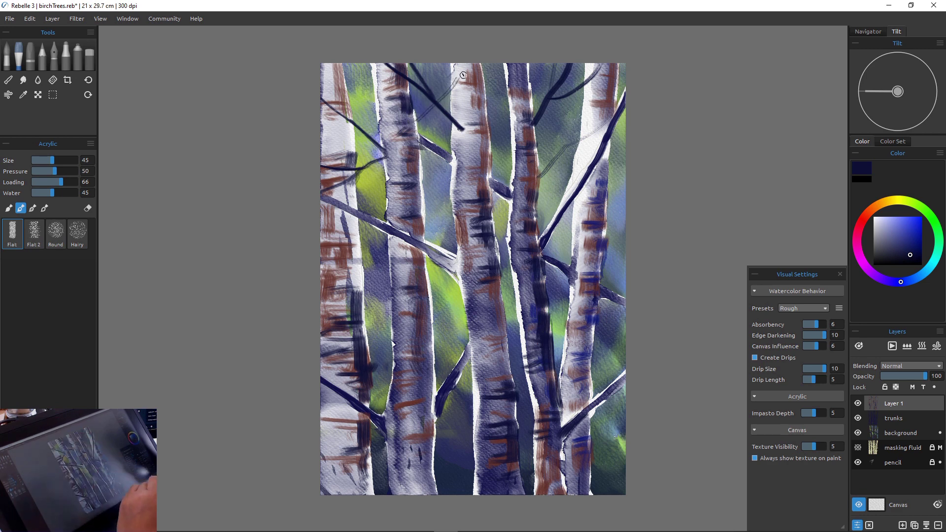
pyautogui.hotkey('ctrl', 'z')
pyautogui.moveTo(416, 120); pyautogui.dragTo(443, 88)
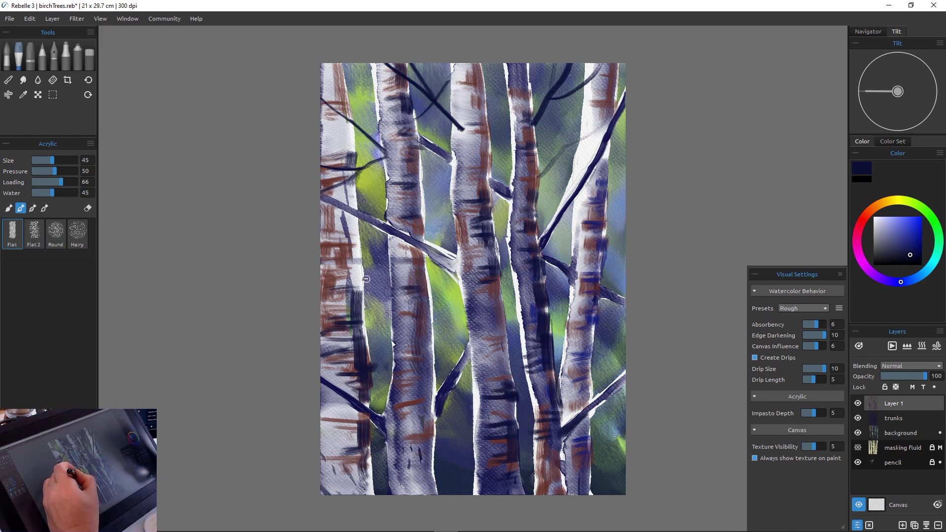
pyautogui.moveTo(366, 279); pyautogui.dragTo(386, 249)
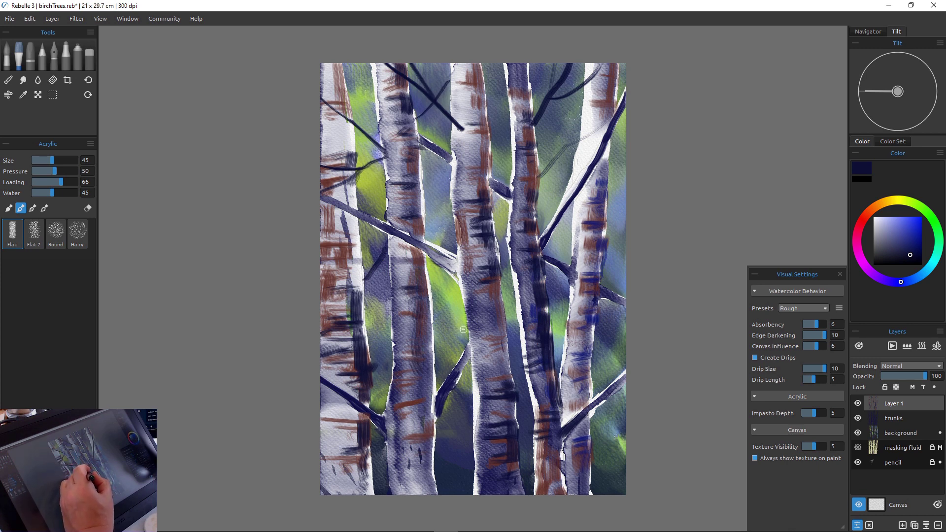
pyautogui.moveTo(467, 326); pyautogui.dragTo(427, 262)
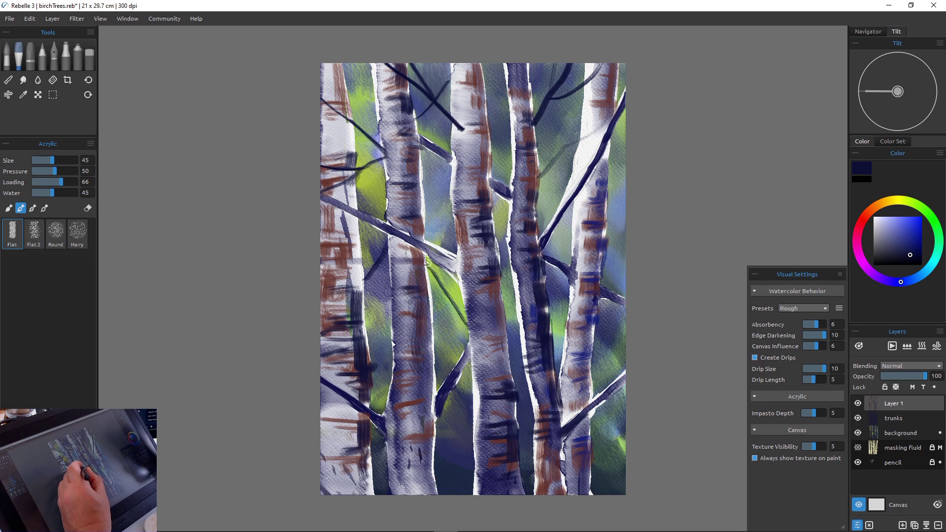
pyautogui.moveTo(447, 294); pyautogui.dragTo(425, 207)
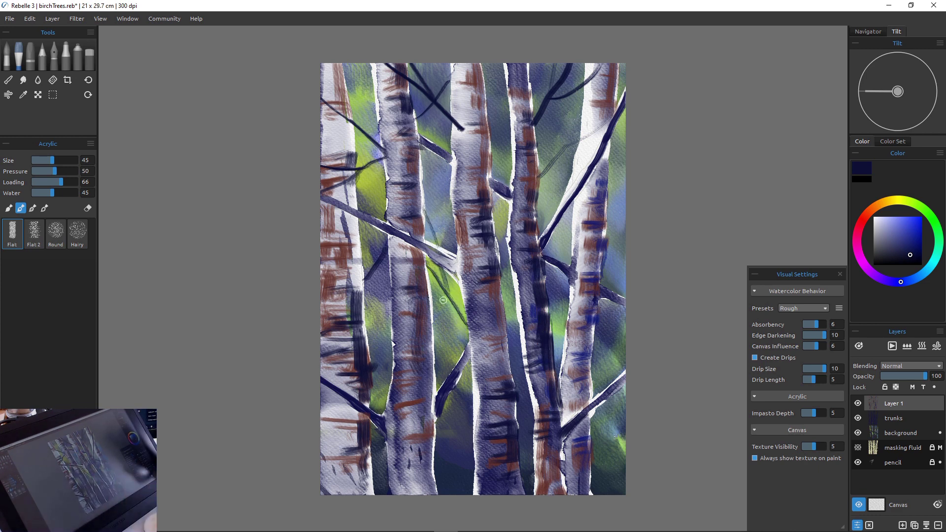
pyautogui.hotkey('ctrl', 'z')
pyautogui.hotkey('ctrl', 'z')
pyautogui.hotkey('ctrl', 'z')
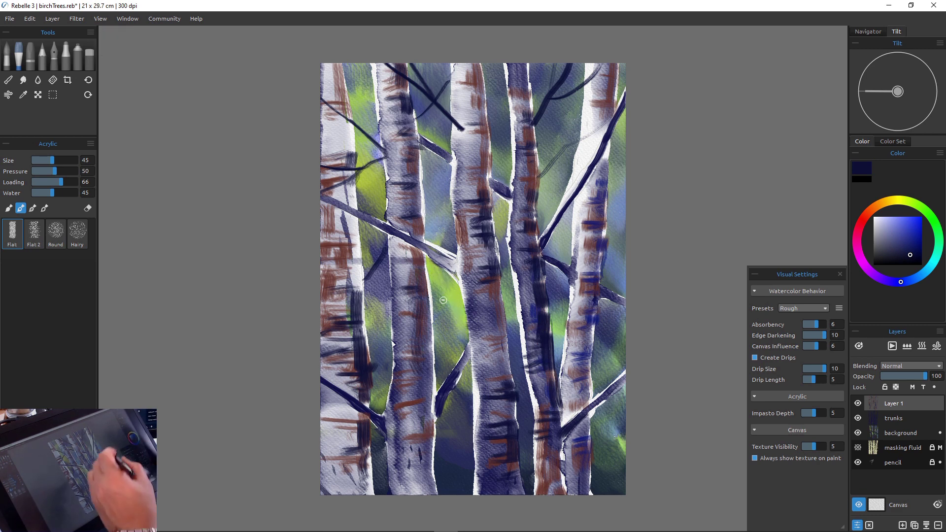
# Add navy twigs growing from the rightmost trunk and darken the long diagonal branch crossing the two leftmost trunks
pyautogui.moveTo(606, 208); pyautogui.dragTo(637, 161)
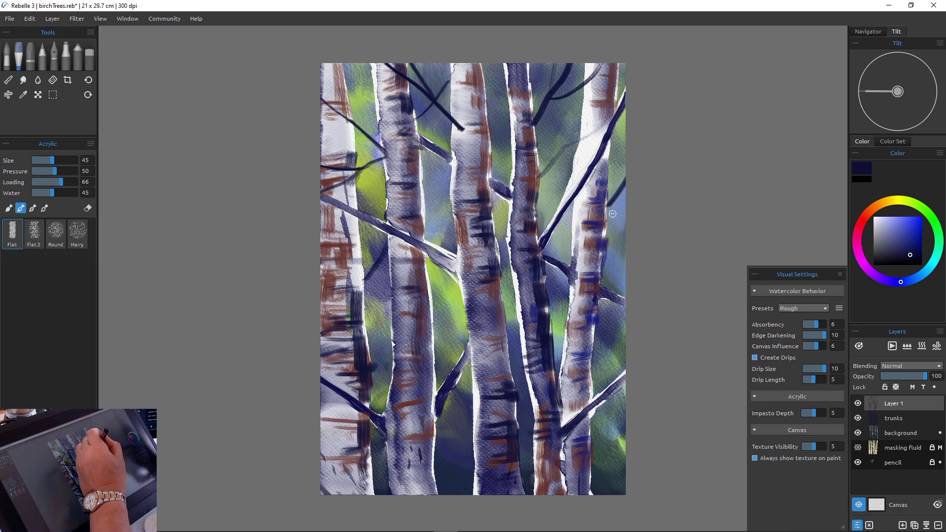
pyautogui.moveTo(608, 207); pyautogui.dragTo(633, 190)
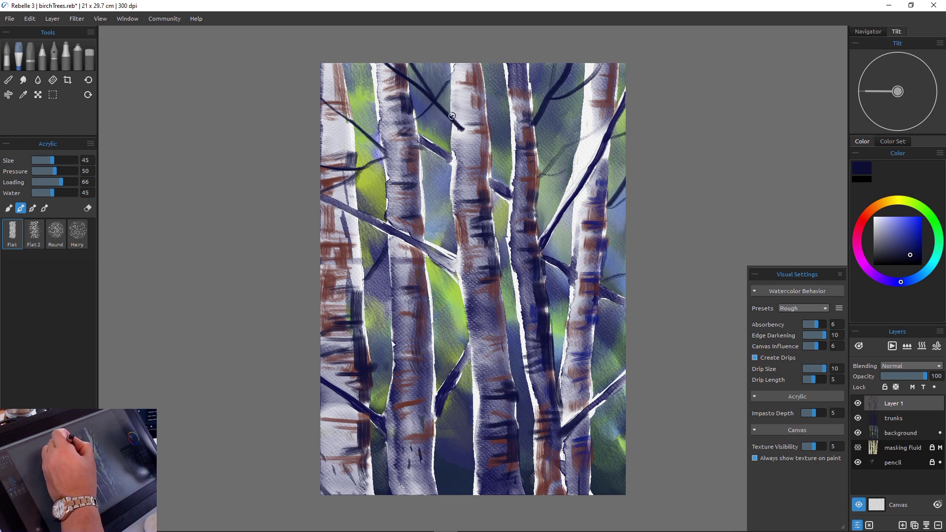
pyautogui.moveTo(448, 114); pyautogui.dragTo(435, 46)
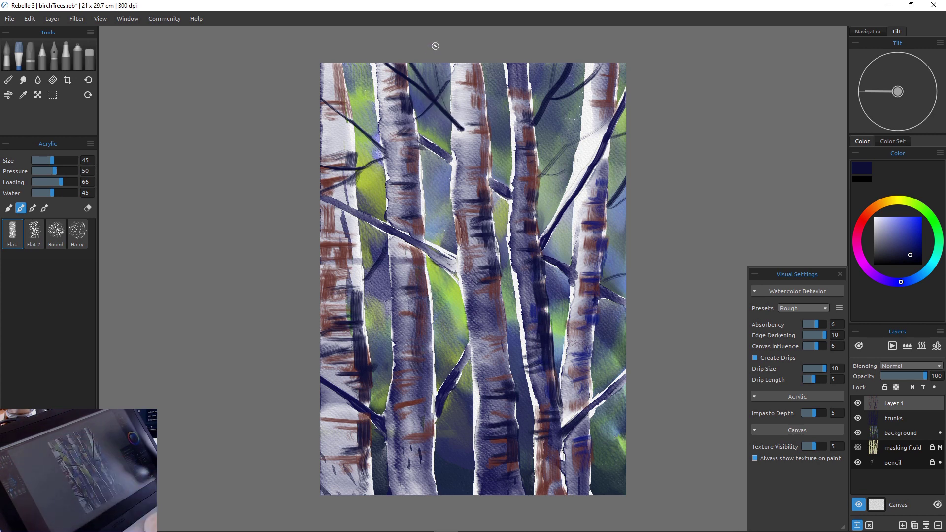
pyautogui.moveTo(454, 260)
pyautogui.mouseDown()
pyautogui.moveTo(458, 280)
pyautogui.moveTo(441, 254)
pyautogui.moveTo(454, 276)
pyautogui.moveTo(404, 241)
pyautogui.moveTo(414, 238)
pyautogui.moveTo(420, 249)
pyautogui.moveTo(320, 193)
pyautogui.mouseUp()
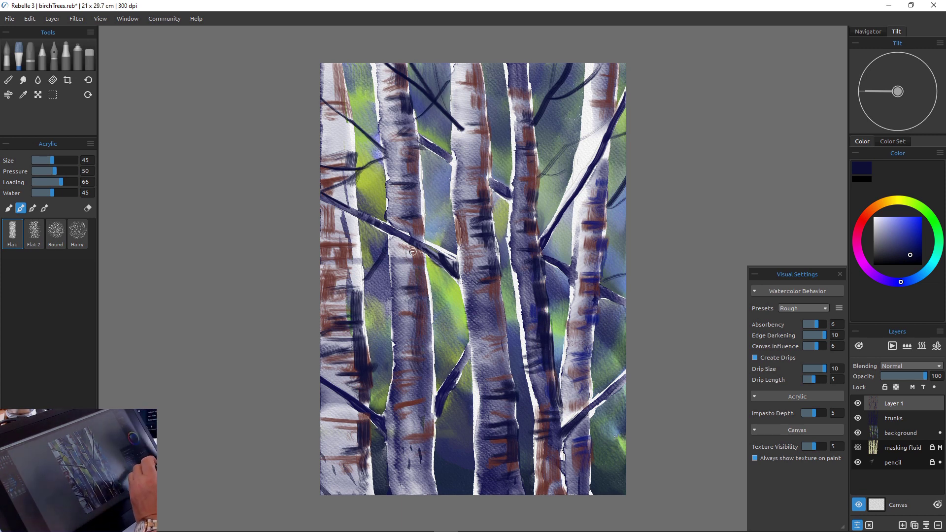
# Create a new layer and paint a diagonal cast shadow across the second trunk from the left with the watercolor Filbert brush
pyautogui.moveTo(904, 523)
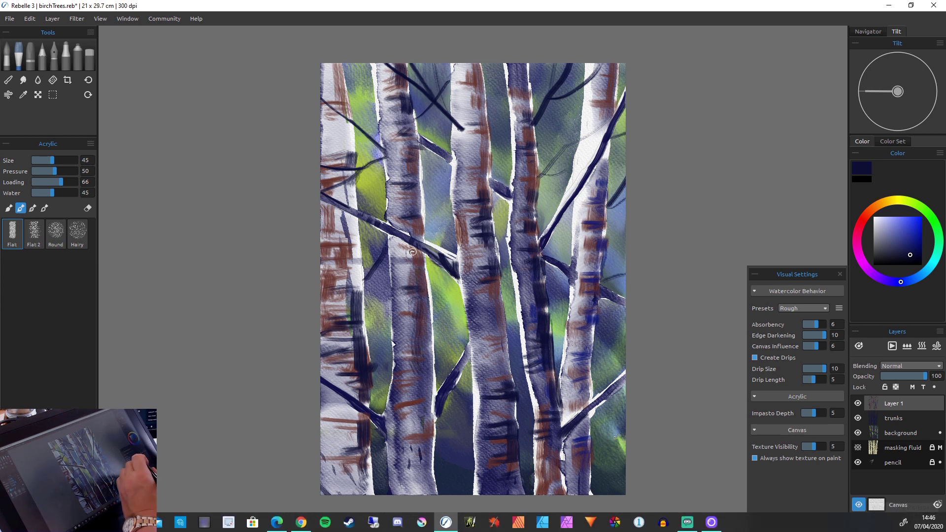
pyautogui.click(903, 526)
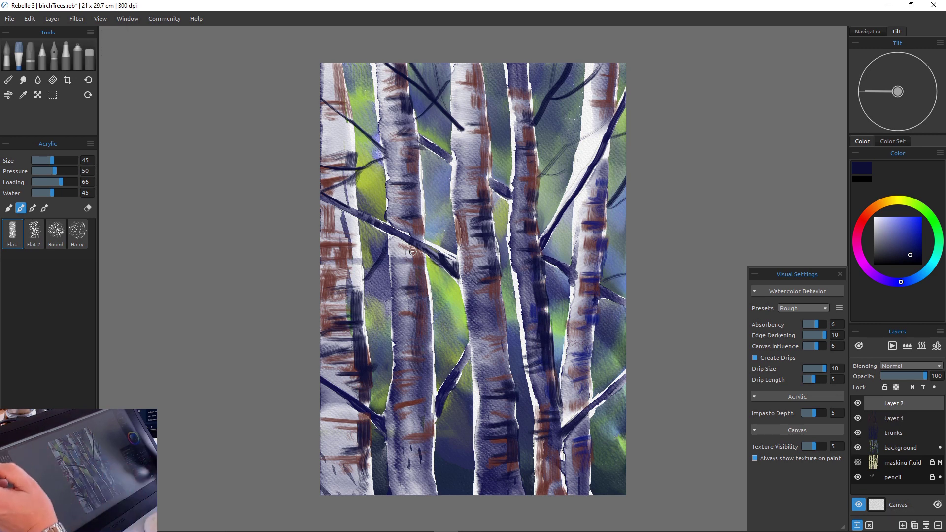
pyautogui.click(7, 54)
pyautogui.press('a')
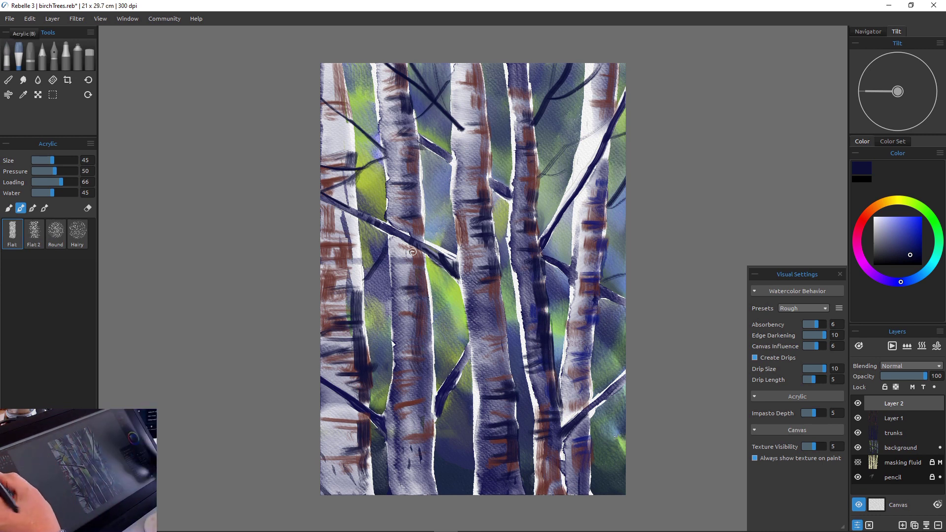
pyautogui.click(6, 55)
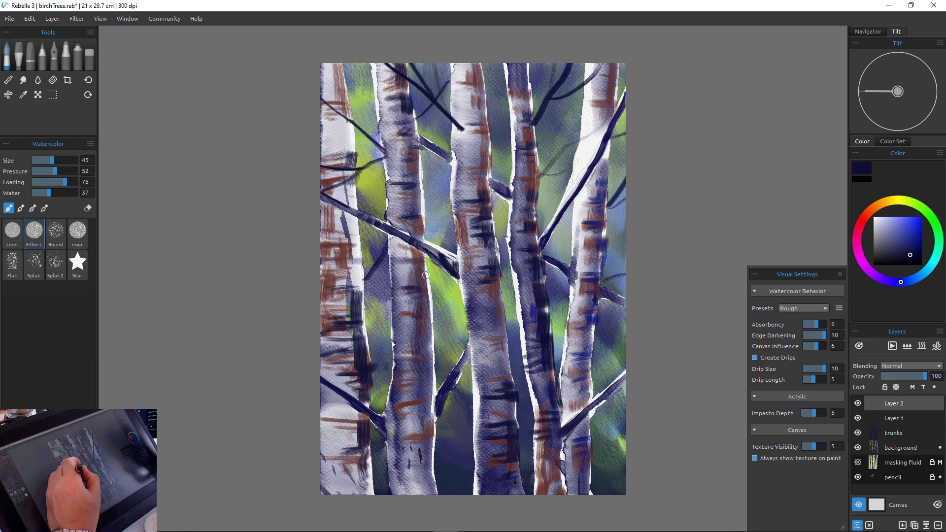
pyautogui.moveTo(424, 270); pyautogui.dragTo(396, 337)
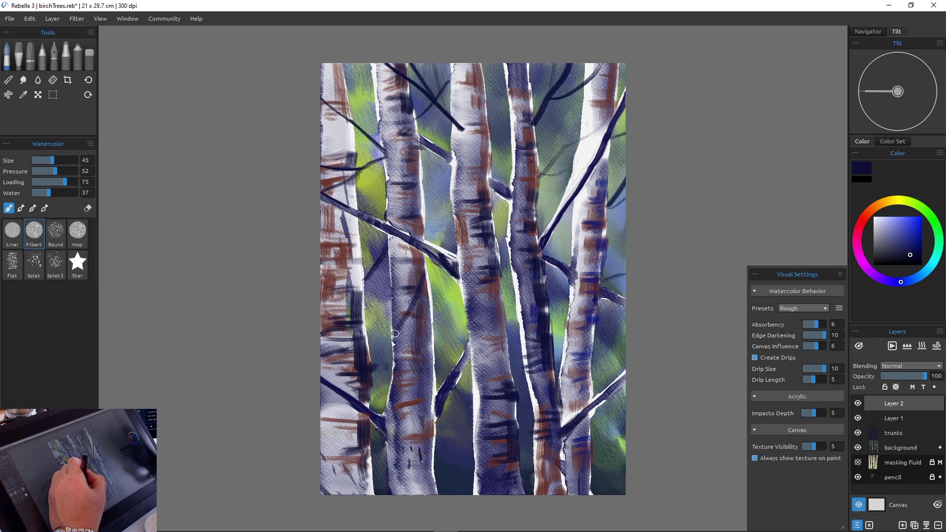
pyautogui.moveTo(420, 286); pyautogui.dragTo(396, 343)
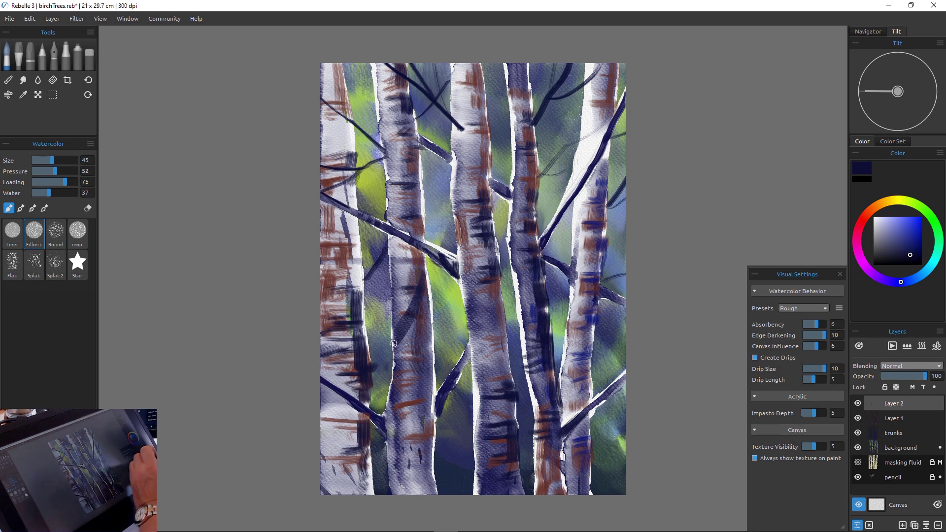
# Set the shadow layer's blending mode to Multiply and its opacity to 62
pyautogui.click(912, 365)
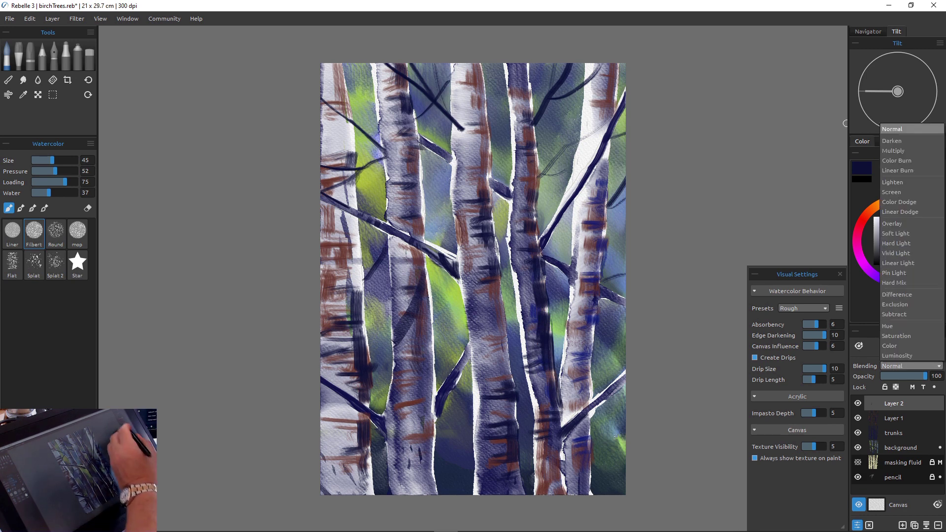
pyautogui.click(893, 151)
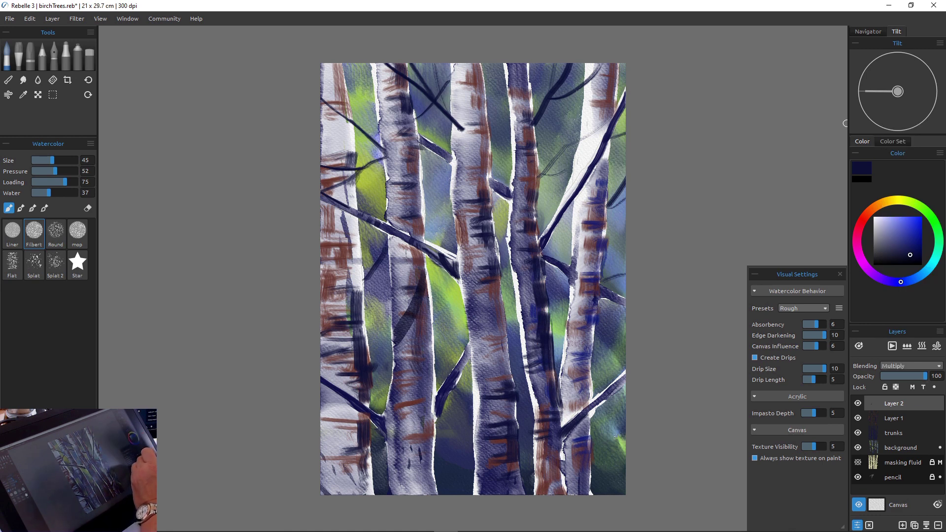
pyautogui.moveTo(926, 376)
pyautogui.mouseDown()
pyautogui.moveTo(895, 376)
pyautogui.moveTo(908, 376)
pyautogui.mouseUp()
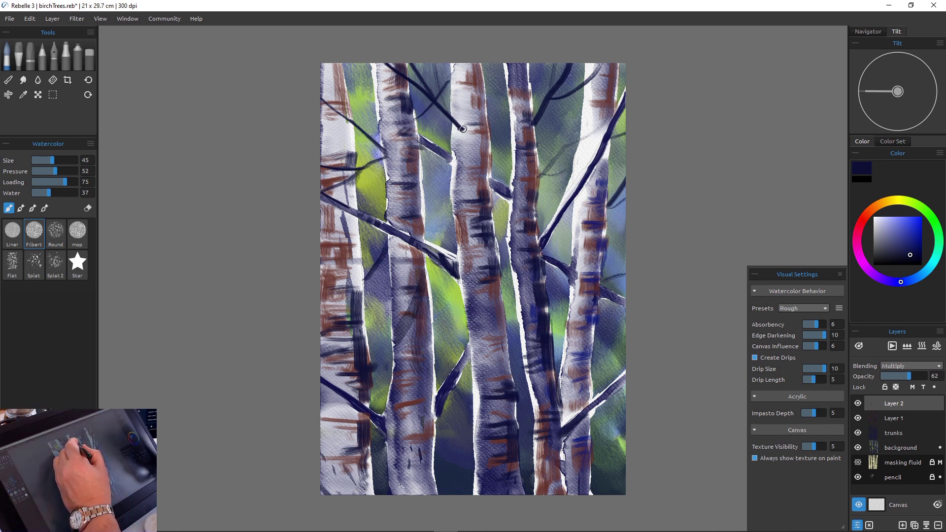
# Paint diagonal branch shadows across the birch trunks on Layer 2, then undo the last one on the rightmost trunk
pyautogui.moveTo(463, 129); pyautogui.dragTo(489, 172)
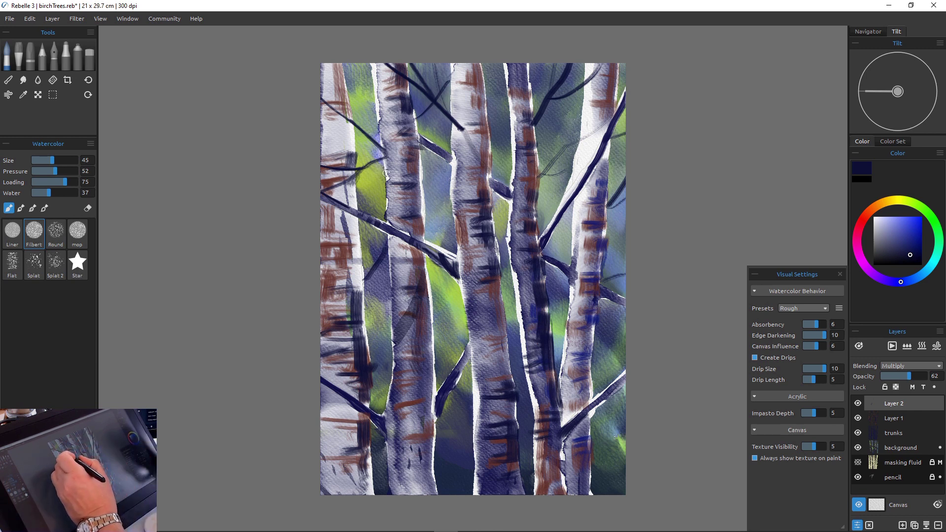
pyautogui.moveTo(388, 169); pyautogui.dragTo(417, 182)
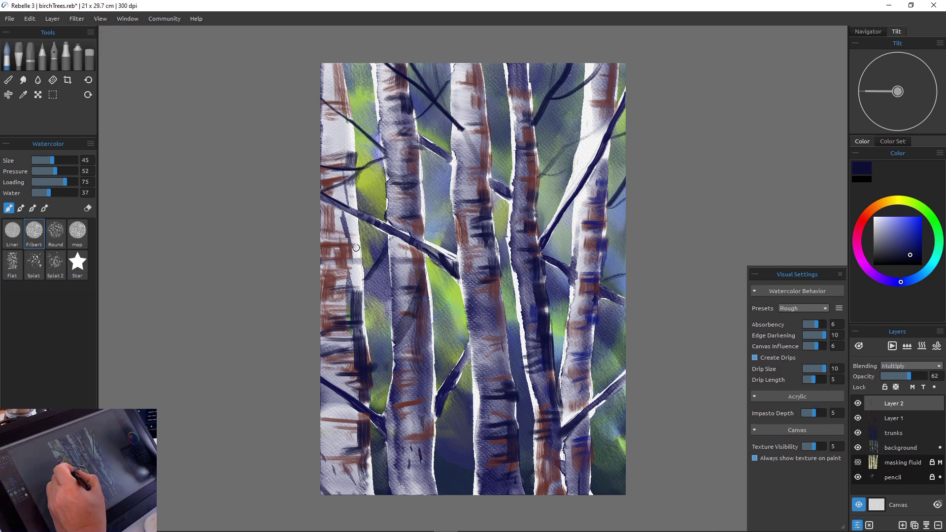
pyautogui.moveTo(360, 248)
pyautogui.mouseDown()
pyautogui.moveTo(331, 235)
pyautogui.moveTo(361, 258)
pyautogui.mouseUp()
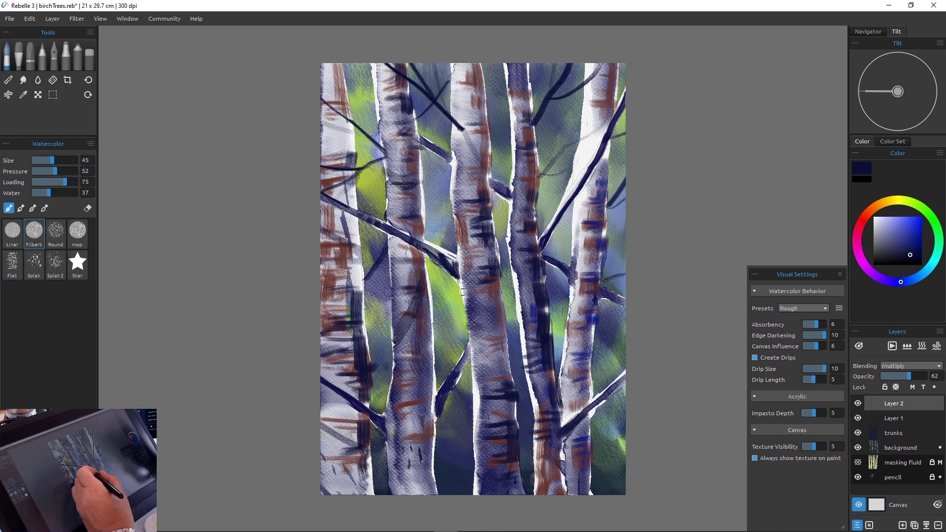
pyautogui.moveTo(463, 292); pyautogui.dragTo(507, 330)
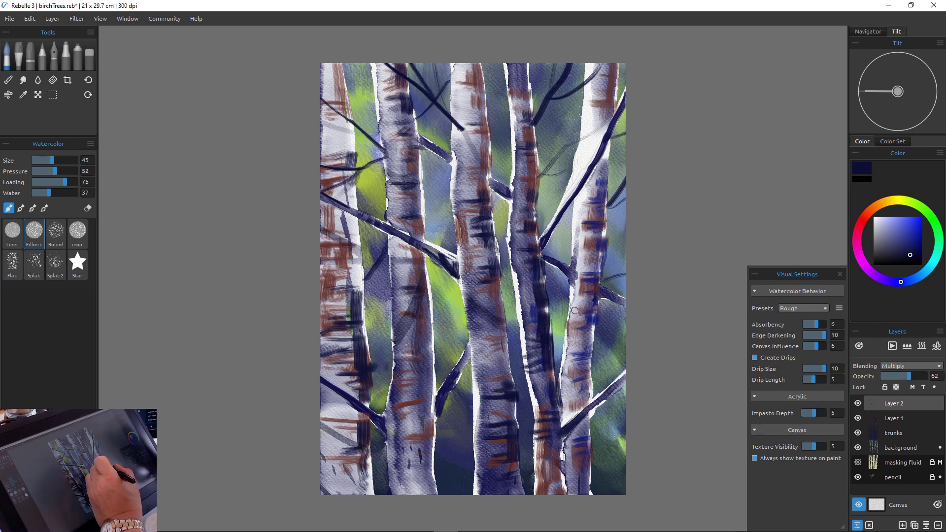
pyautogui.moveTo(572, 313)
pyautogui.mouseDown()
pyautogui.moveTo(594, 335)
pyautogui.moveTo(592, 350)
pyautogui.moveTo(562, 395)
pyautogui.mouseUp()
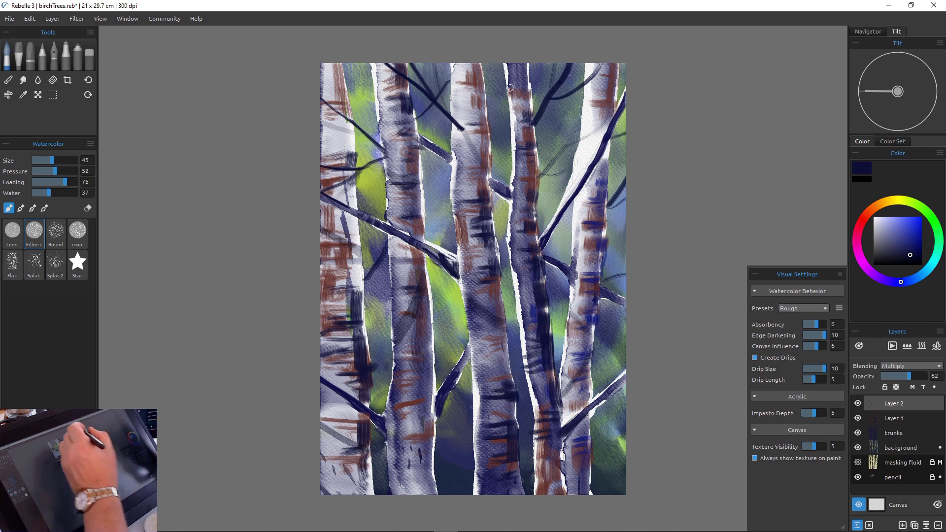
pyautogui.moveTo(509, 73)
pyautogui.mouseDown()
pyautogui.moveTo(530, 101)
pyautogui.moveTo(531, 133)
pyautogui.moveTo(515, 148)
pyautogui.mouseUp()
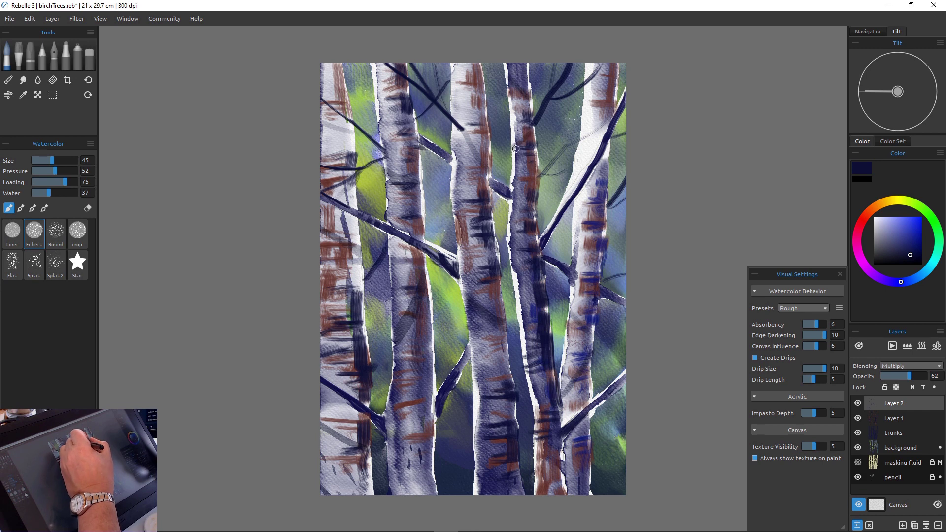
pyautogui.moveTo(584, 106)
pyautogui.mouseDown()
pyautogui.moveTo(607, 137)
pyautogui.moveTo(586, 112)
pyautogui.mouseUp()
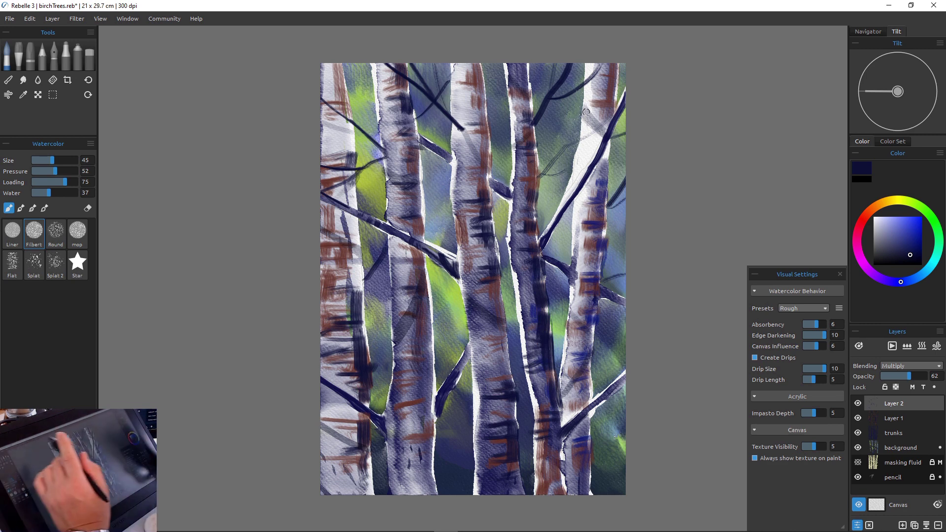
pyautogui.hotkey('ctrl', 'z')
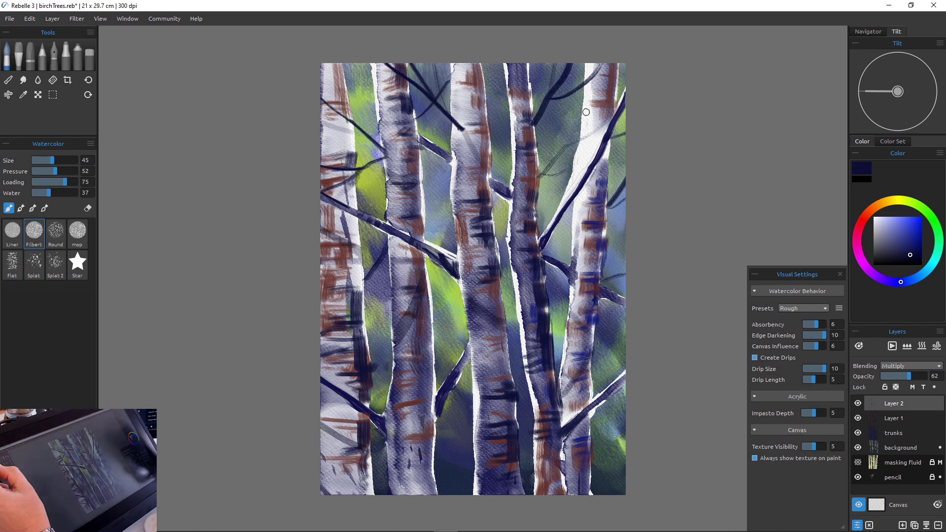
# With the acrylic Flat brush and a pale lavender sampled from the rightmost trunk, paint light branches on Layer 1 either side of the middle trunk
pyautogui.press('a')
pyautogui.click(8, 208)
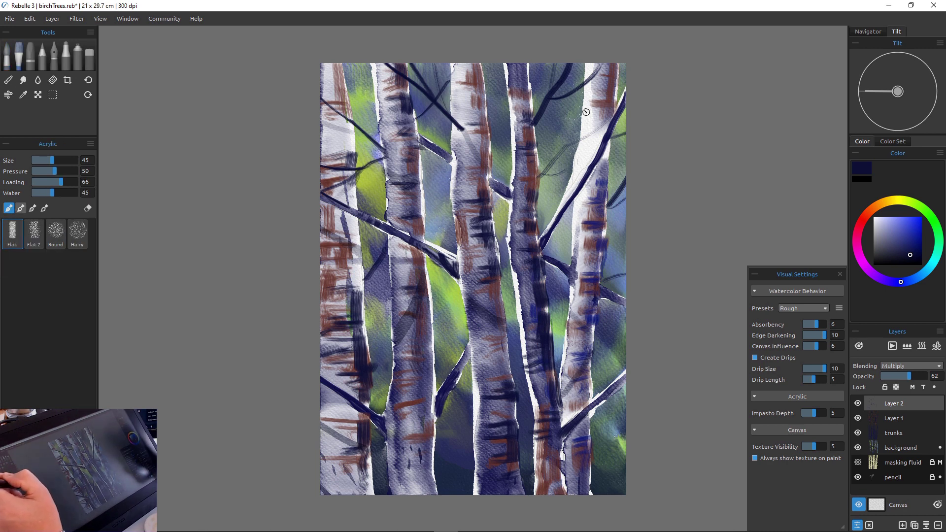
pyautogui.keyDown('alt'); pyautogui.click(586, 112); pyautogui.keyUp('alt')
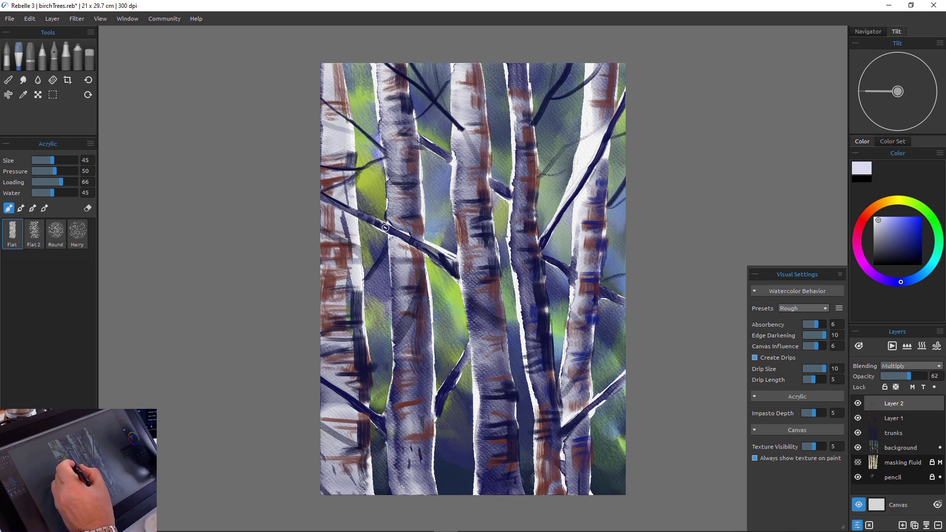
pyautogui.click(894, 419)
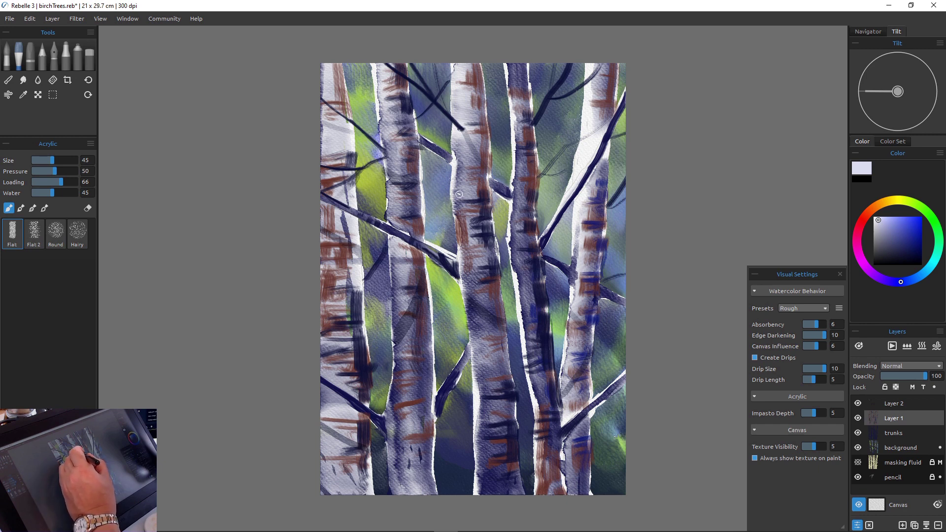
pyautogui.moveTo(459, 195); pyautogui.dragTo(322, 223)
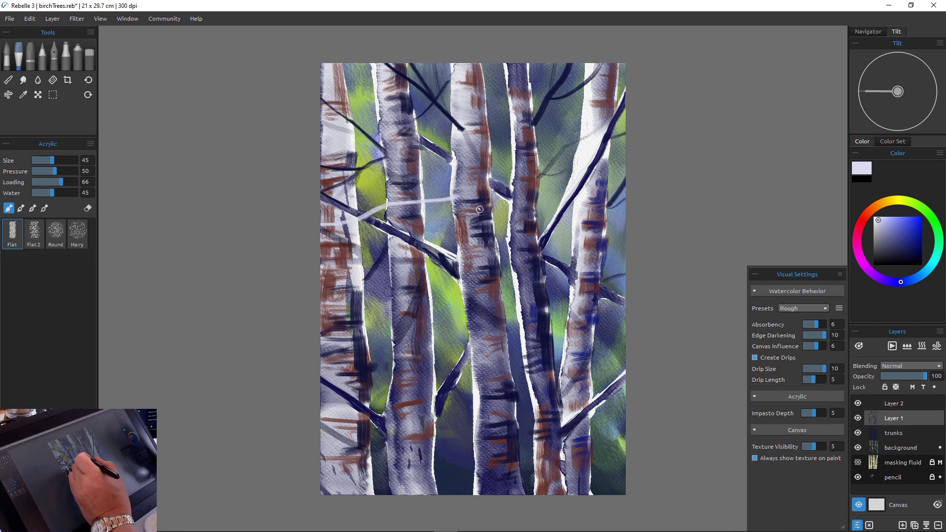
pyautogui.moveTo(488, 139); pyautogui.dragTo(542, 65)
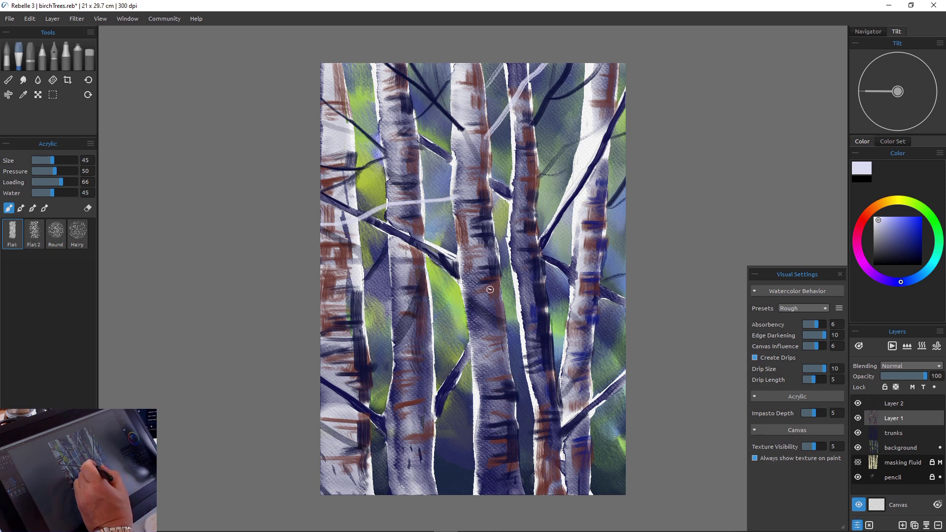
# Try thicker pale branches at brush size 60 across the lower part of the two rightmost trunks and out from the two leftmost trunks
pyautogui.press(']')
pyautogui.press(']')
pyautogui.press(']')
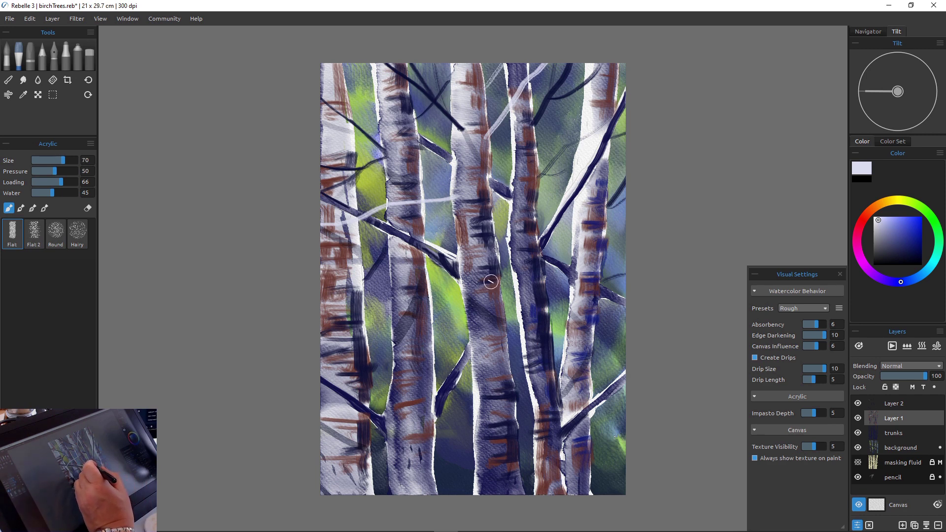
pyautogui.moveTo(493, 275); pyautogui.dragTo(495, 273)
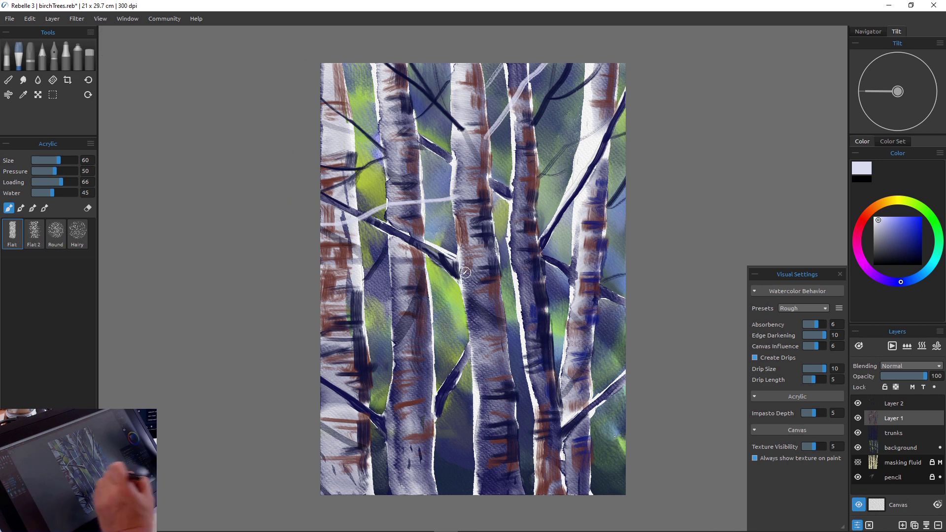
pyautogui.moveTo(507, 383); pyautogui.dragTo(650, 298)
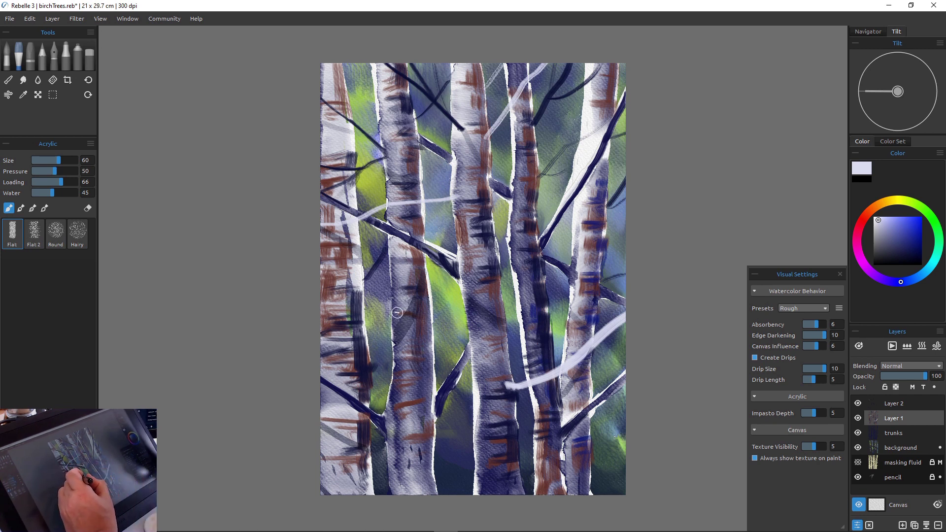
pyautogui.moveTo(397, 312); pyautogui.dragTo(303, 289)
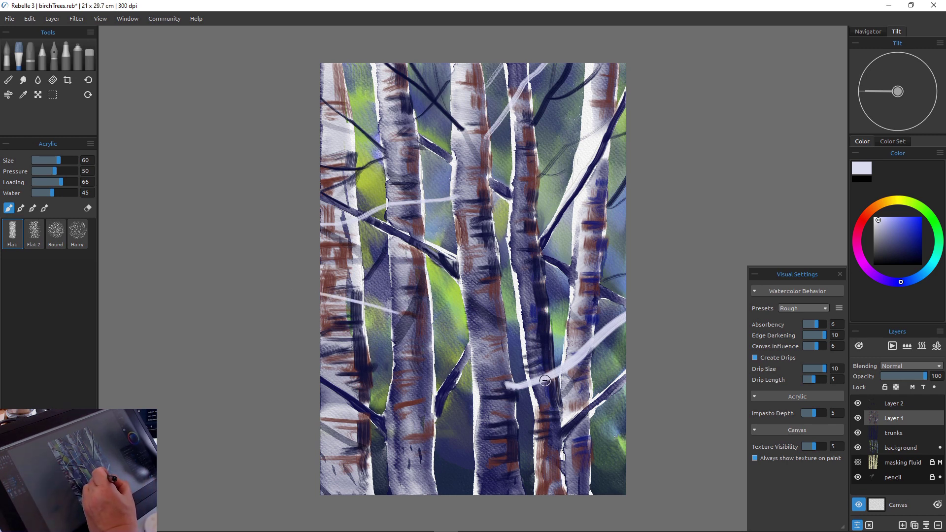
pyautogui.moveTo(545, 381)
pyautogui.mouseDown()
pyautogui.moveTo(511, 397)
pyautogui.moveTo(542, 381)
pyautogui.moveTo(506, 396)
pyautogui.mouseUp()
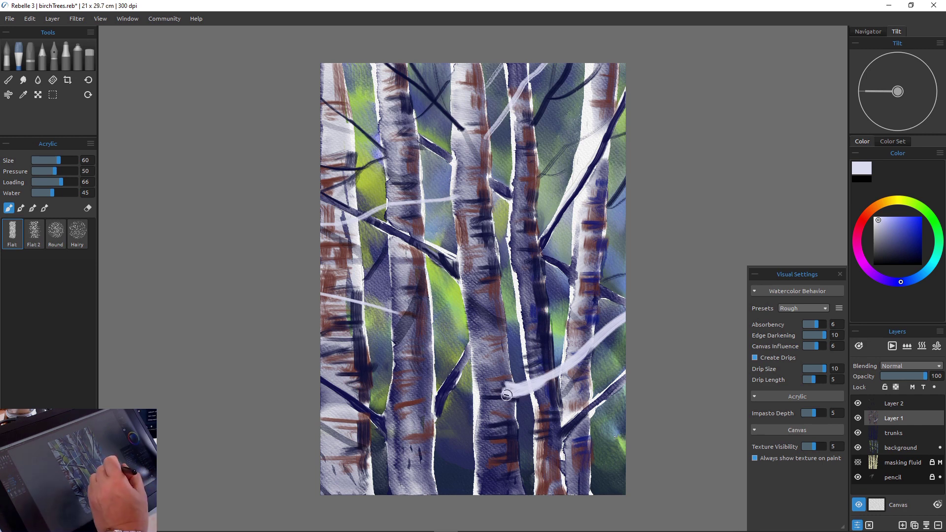
# Reduce the brush size to 20 and undo the pale branch strokes on Layer 1
pyautogui.press('[')
pyautogui.press('[')
pyautogui.press('[')
pyautogui.press('[')
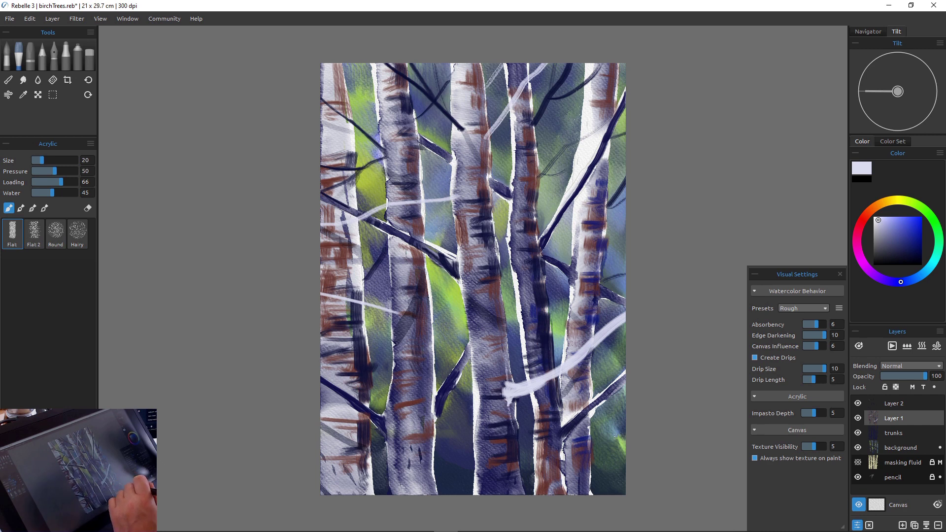
pyautogui.hotkey('ctrl', 'z')
pyautogui.hotkey('ctrl', 'z')
pyautogui.hotkey('ctrl', 'z')
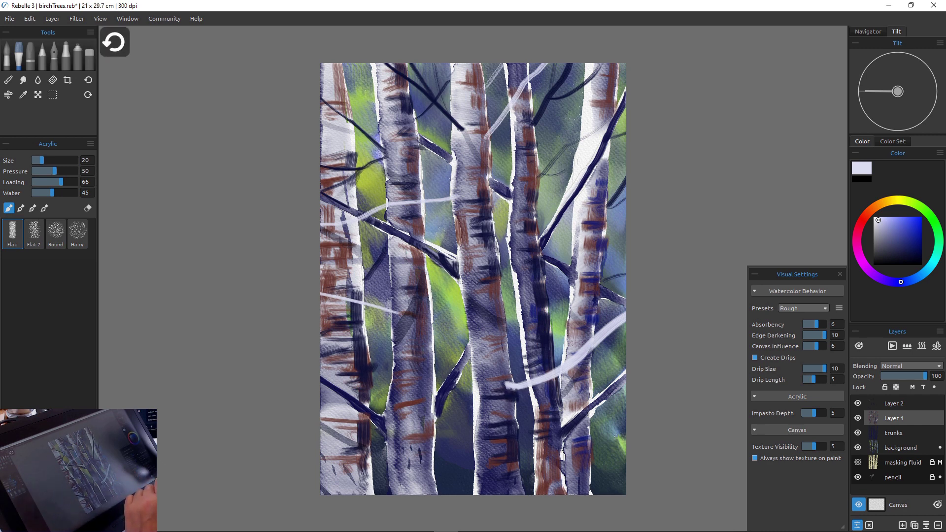
pyautogui.hotkey('ctrl', 'z')
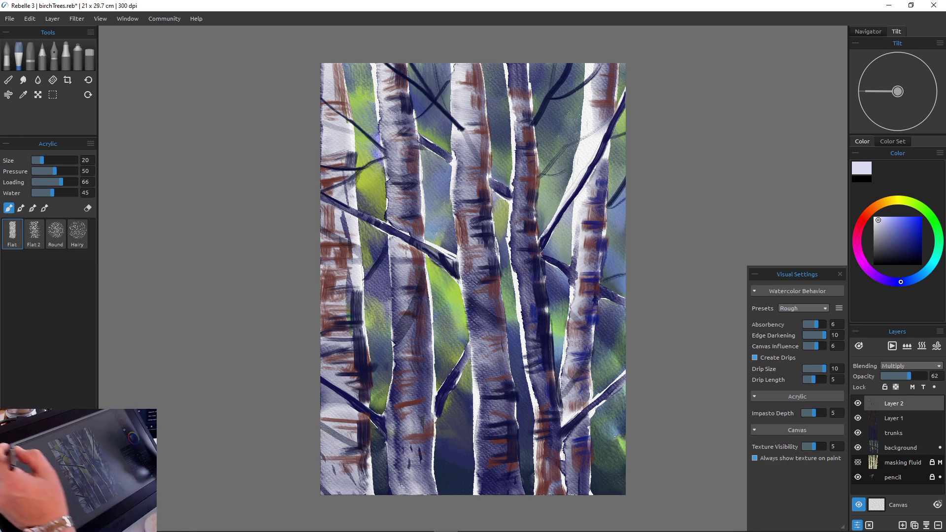
# Step through undo and redo to restore the first pale branches on Layer 1
pyautogui.click(29, 18)
pyautogui.click(34, 31)
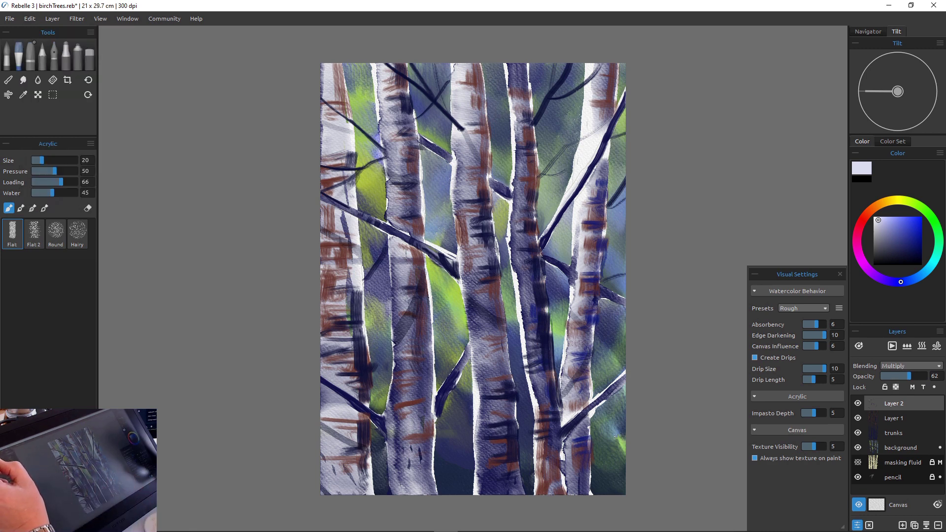
pyautogui.click(29, 18)
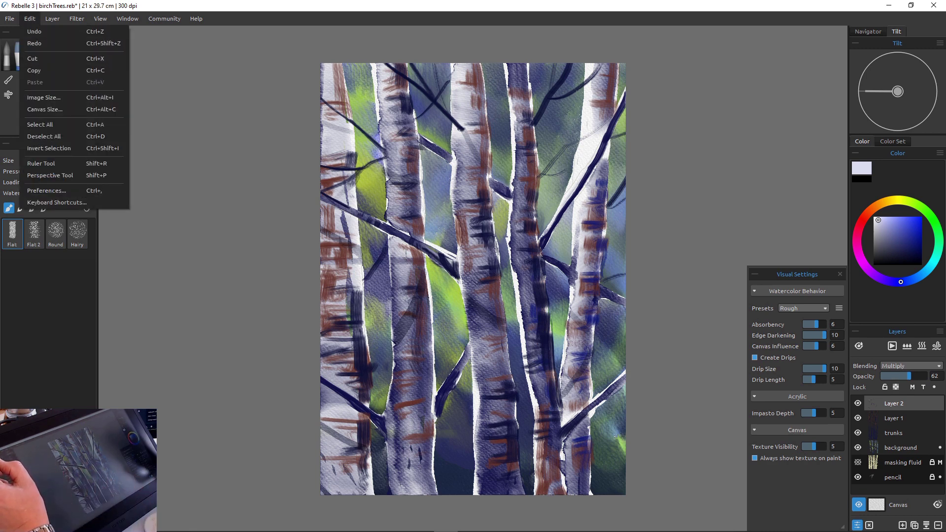
pyautogui.click(34, 43)
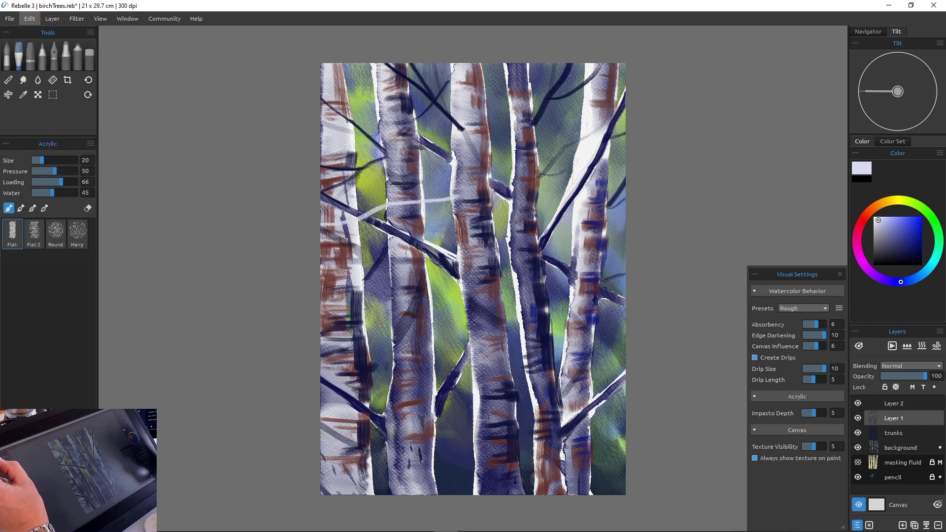
pyautogui.click(30, 18)
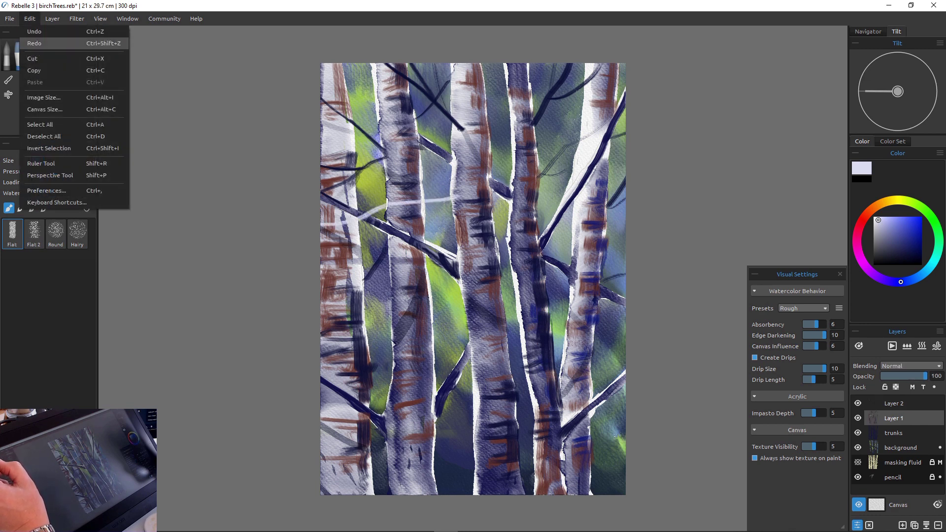
pyautogui.click(34, 31)
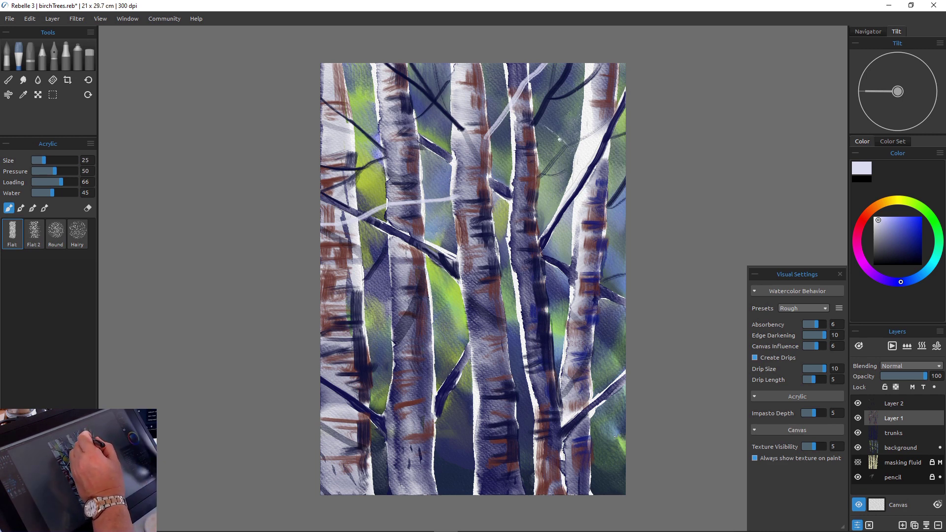
# Paint a thin pale branch from the top of the middle trunk to the rightmost trunk, then undo a twig tried between the two leftmost trunks
pyautogui.press(']')
pyautogui.press(']')
pyautogui.press(']')
pyautogui.press(']')
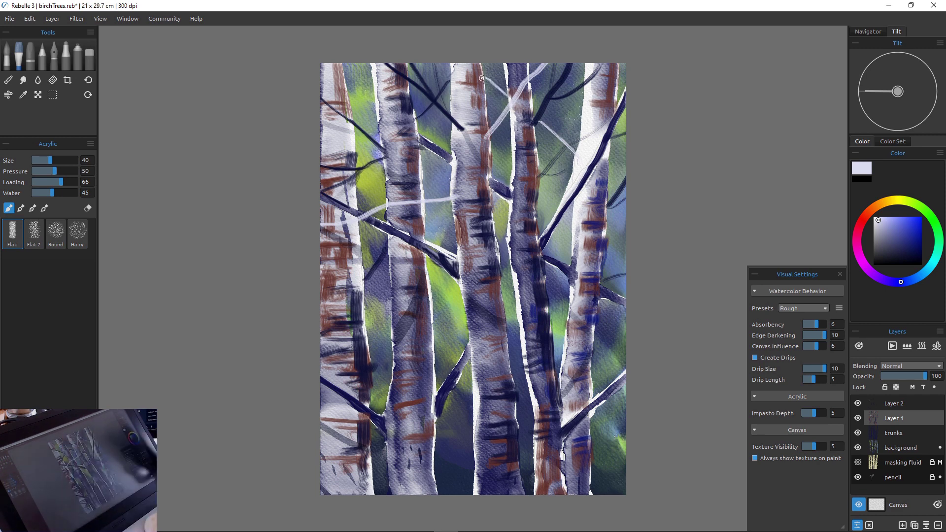
pyautogui.moveTo(367, 202); pyautogui.dragTo(369, 175)
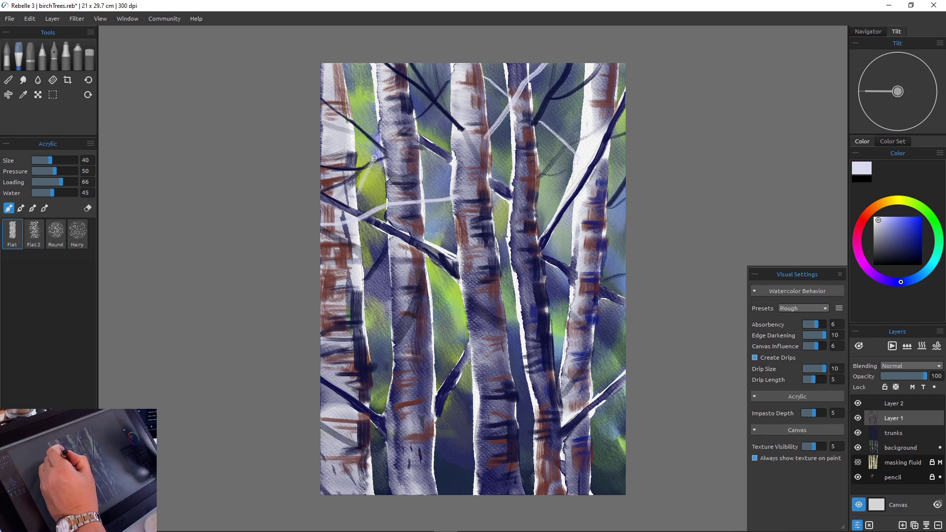
pyautogui.hotkey('ctrl', 'z')
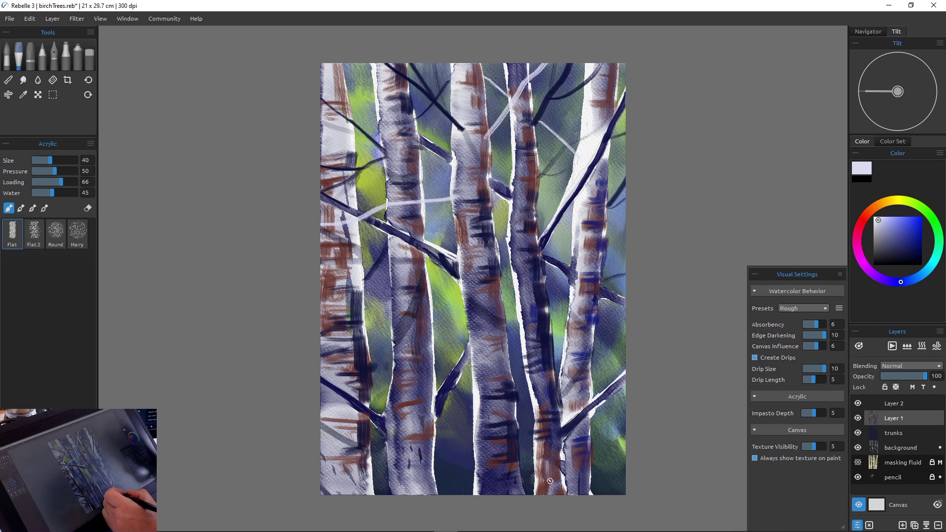
# Sign the painting with the artist's name in pale lavender at the canvas's lower-right corner, using brush size 25
pyautogui.press('[')
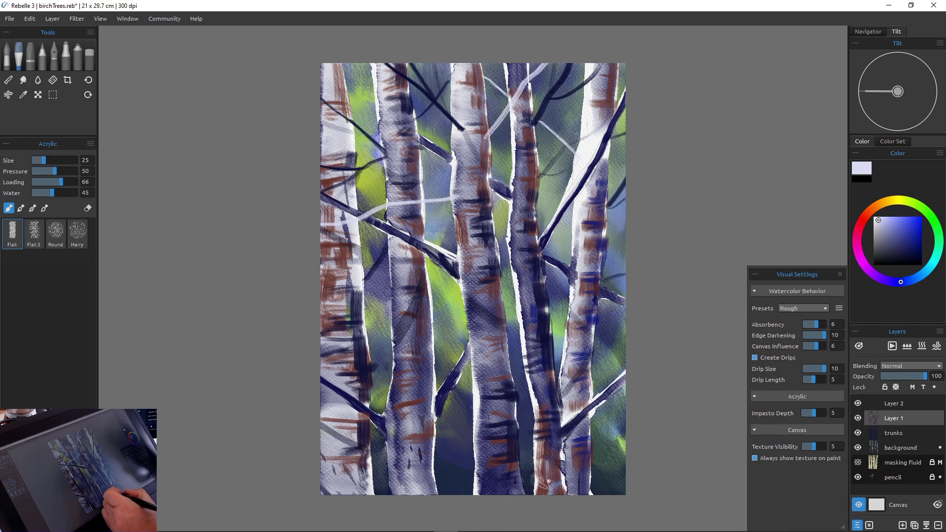
pyautogui.moveTo(564, 480)
pyautogui.mouseDown()
pyautogui.moveTo(572, 491)
pyautogui.moveTo(583, 472)
pyautogui.moveTo(588, 487)
pyautogui.moveTo(614, 467)
pyautogui.moveTo(619, 486)
pyautogui.moveTo(619, 471)
pyautogui.mouseUp()
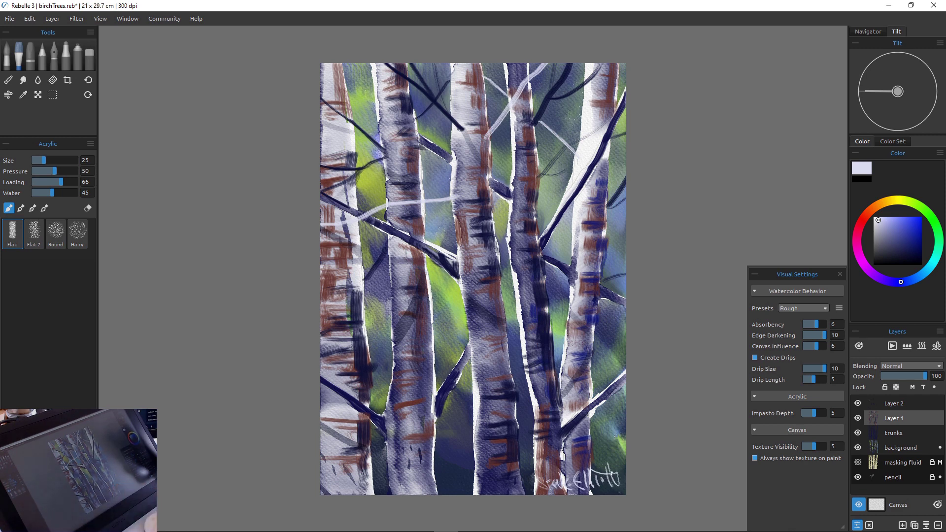